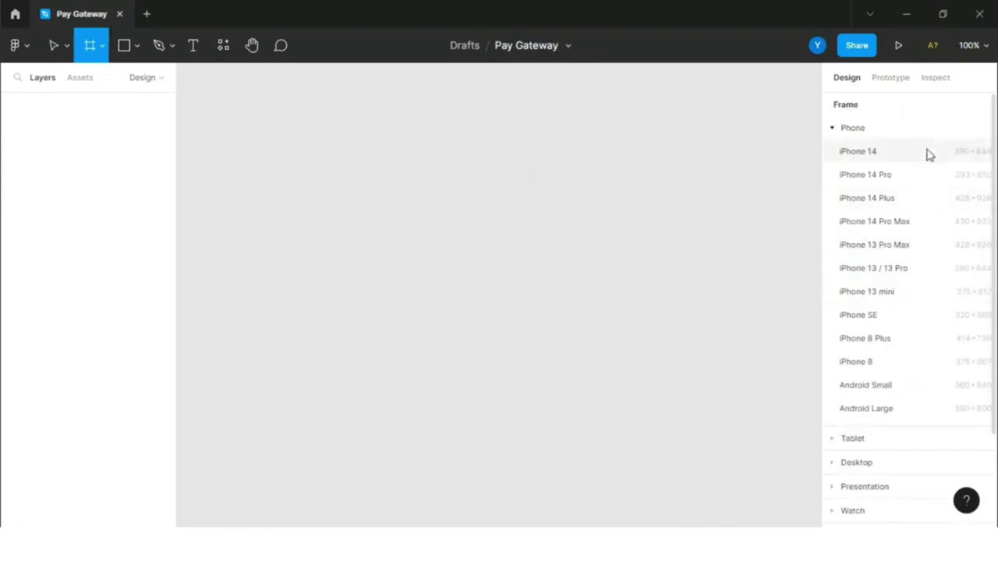
Create an iPhone 14 Pro frame and rename it "Home Screen"
click(931, 178)
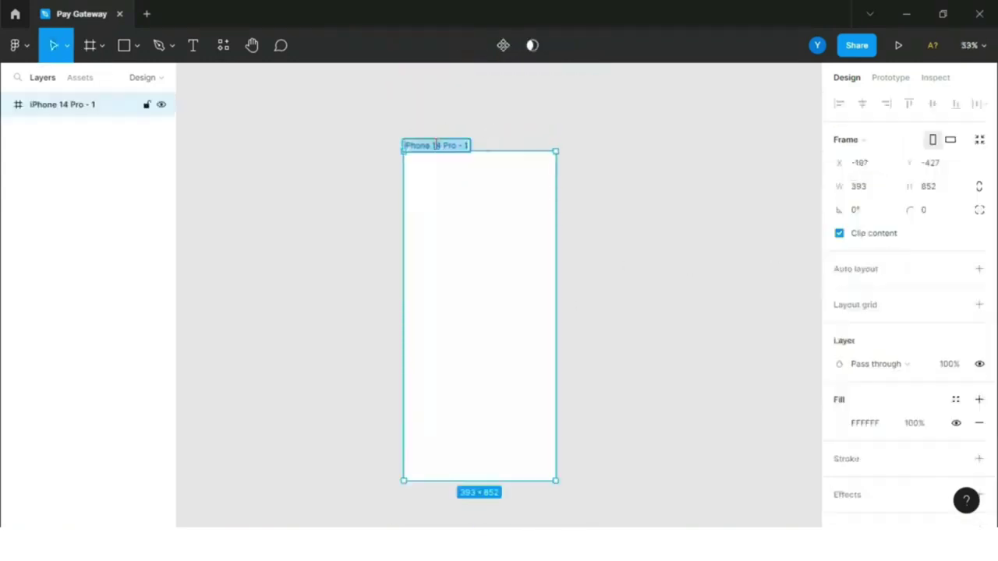
key(Caps_Lock)
text(H)
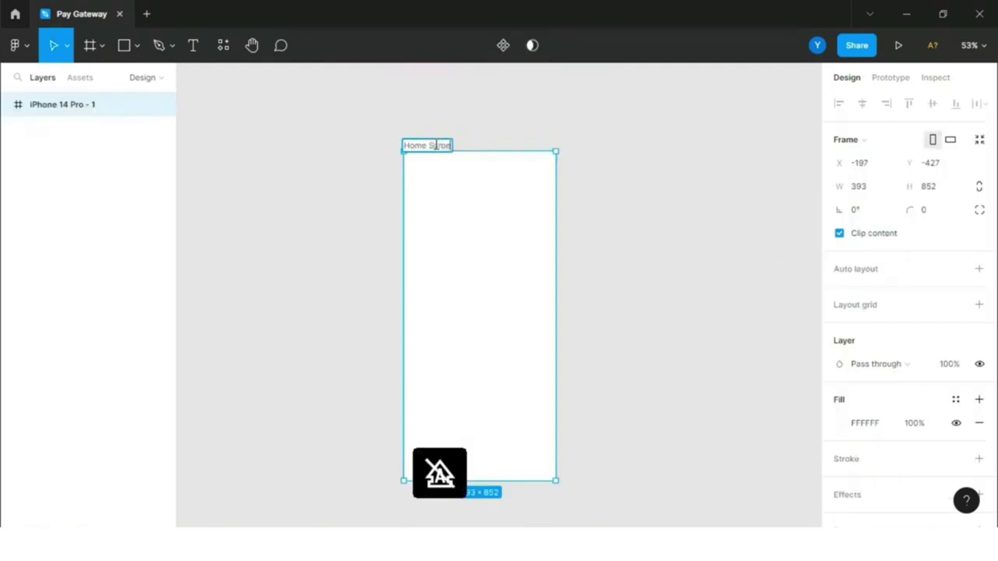
text(ome Screen)
click(612, 209)
Draw a rectangle covering the whole Home Screen frame and fill it with the near-black charcoal document color
key(r)
drag(403, 151, 558, 486)
click(840, 399)
click(769, 461)
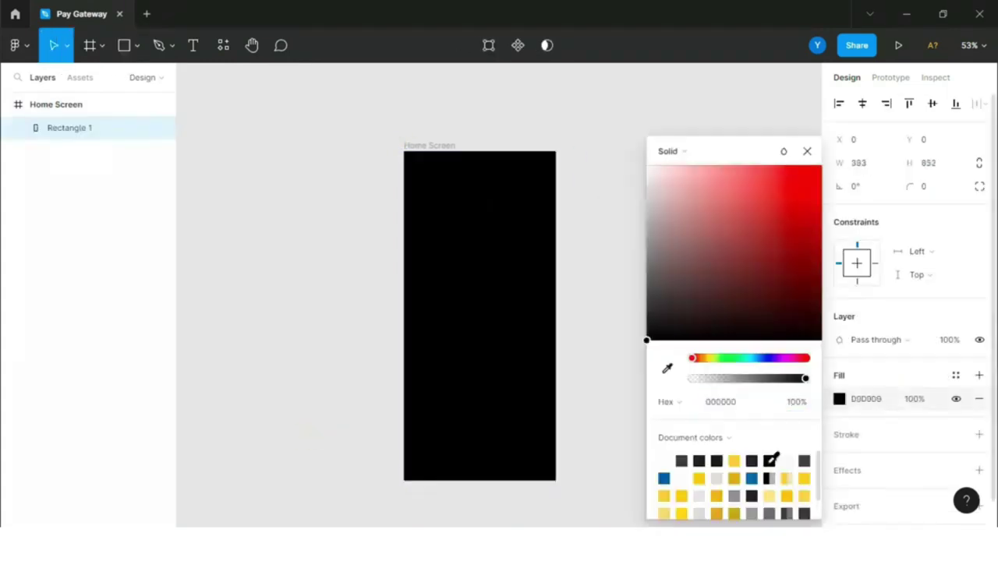
click(717, 461)
click(618, 170)
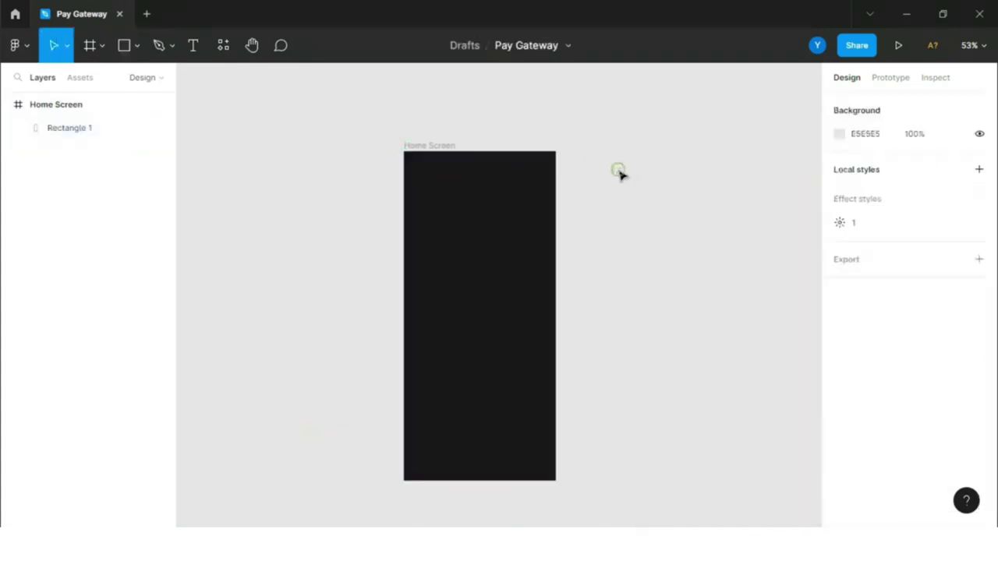
Import the Battery, Wifi and Signal icon files from the Pay getway folder into the Home Screen frame
scroll(403, 147, up, 2)
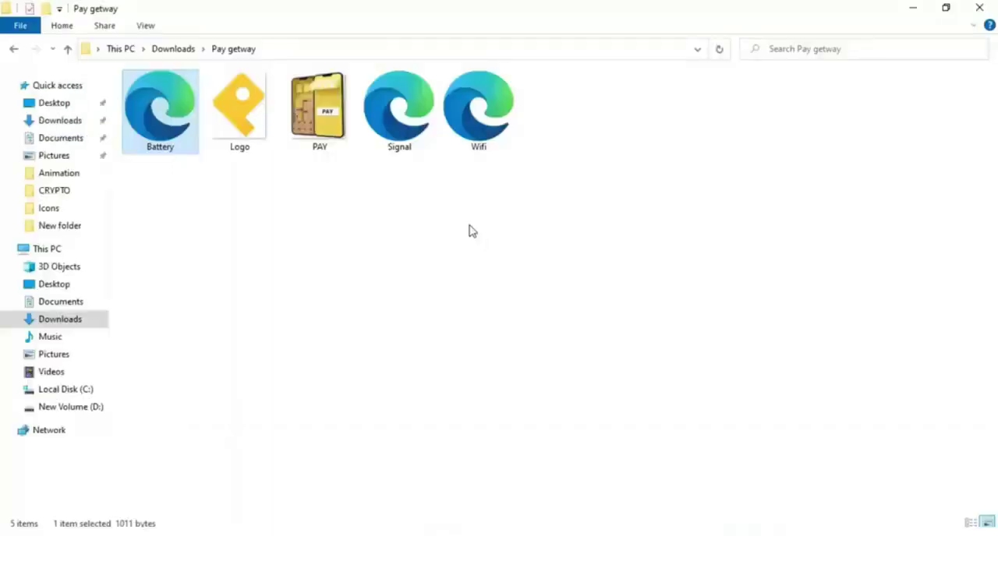
drag(472, 229, 497, 263)
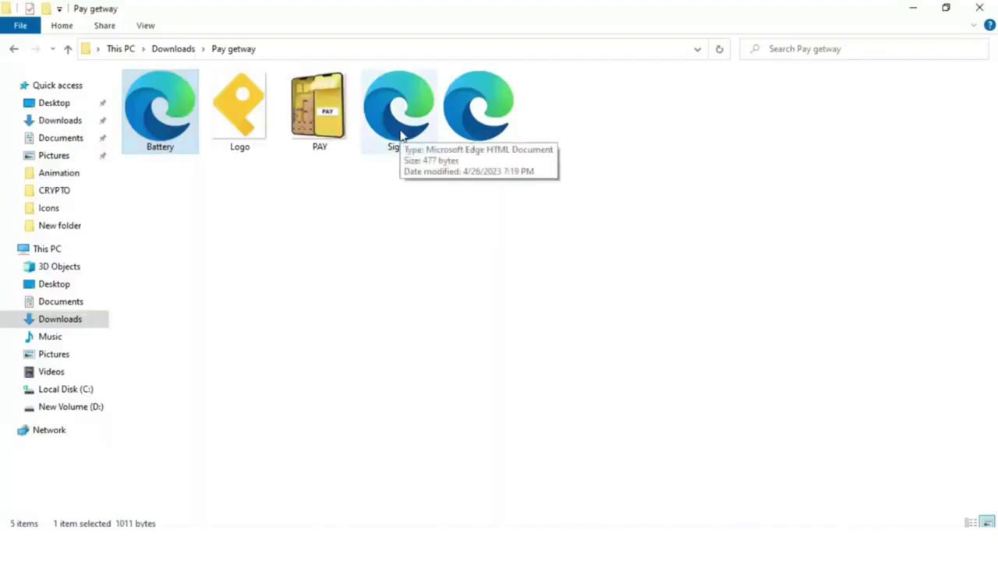
drag(479, 113, 556, 160)
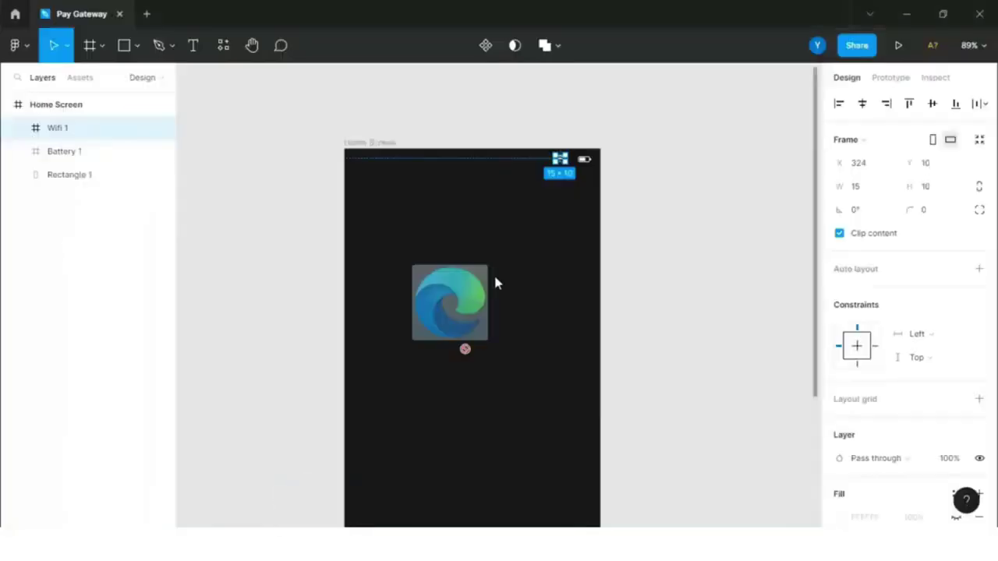
drag(494, 283, 573, 192)
Line up the Wifi and Signal icons in a row beside the battery icon with equal 5 px gaps
scroll(567, 149, up, 5)
click(48, 153)
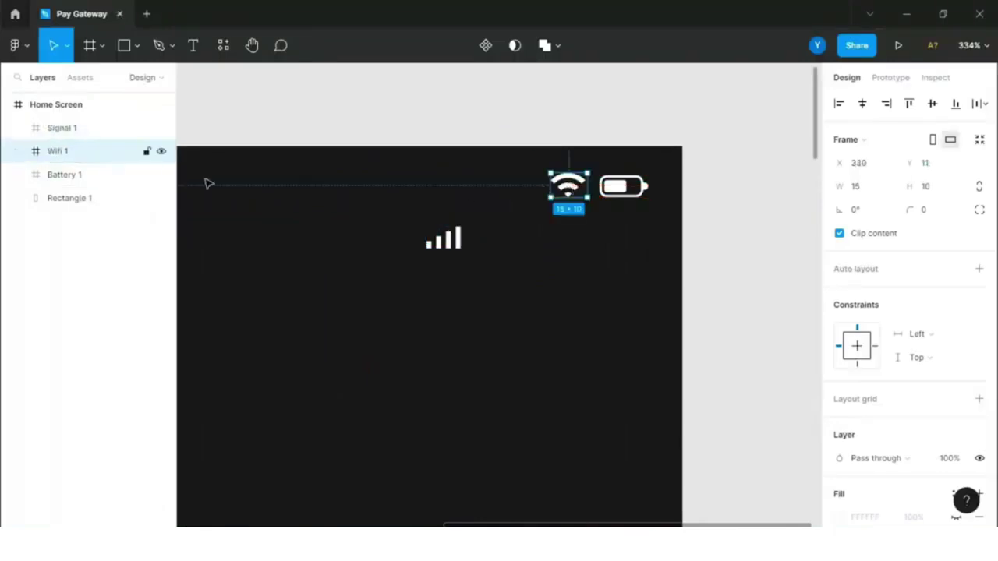
click(78, 130)
drag(453, 244, 524, 190)
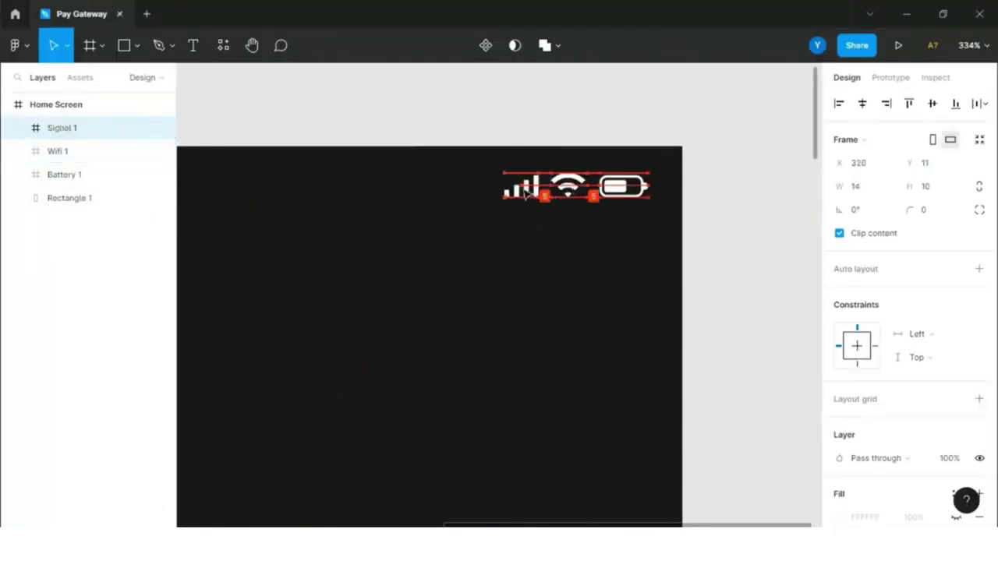
click(741, 213)
Add the time text "9:41" to the Home Screen frame and set its weight to Semi Bold
scroll(751, 267, down, 5)
click(194, 45)
click(439, 211)
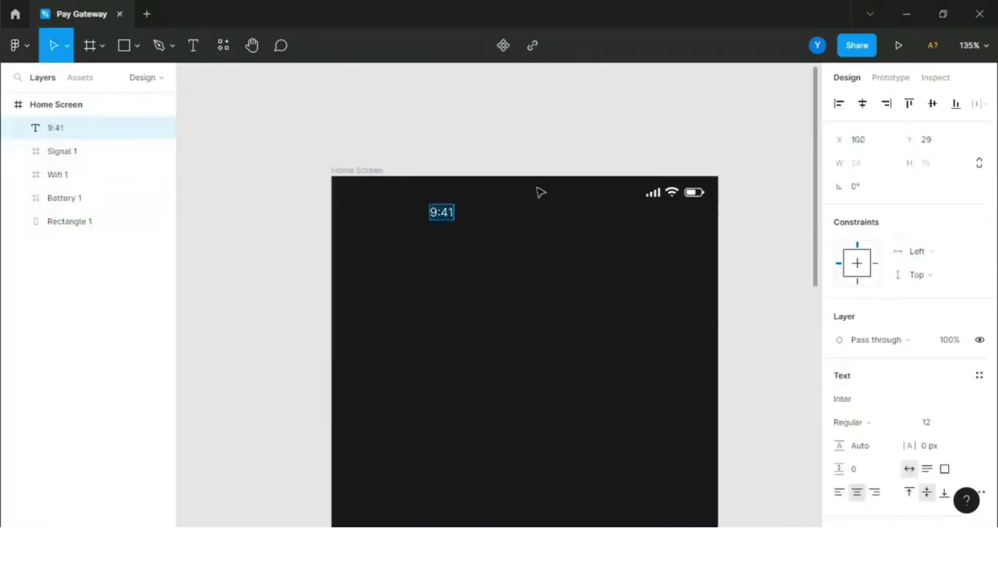
click(892, 422)
click(868, 242)
click(893, 422)
click(870, 258)
Place the 9:41 text in the frame's upper-left corner at about X 15, level with the status icons
drag(452, 219, 366, 202)
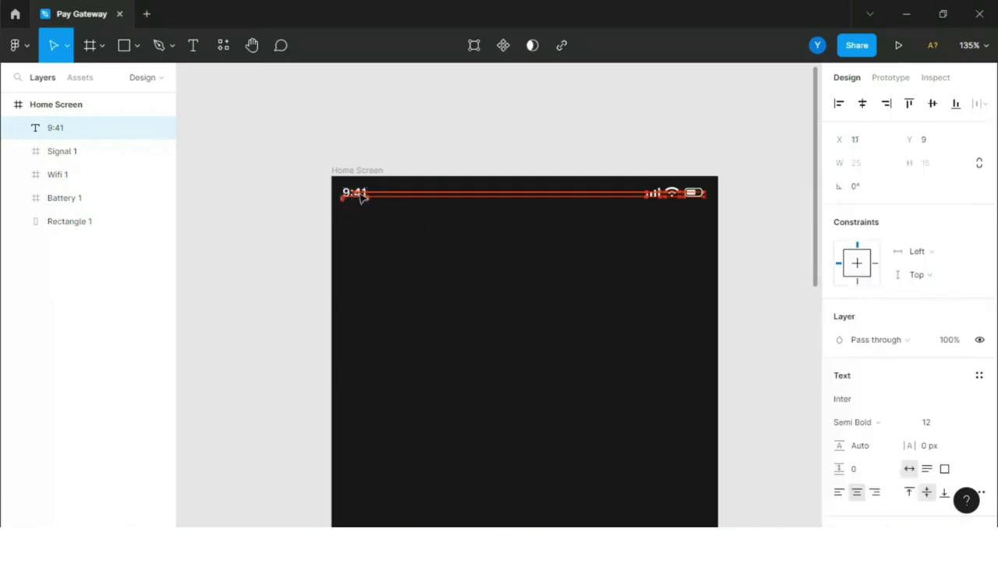
drag(360, 195, 360, 195)
click(406, 124)
scroll(518, 159, down, 1)
scroll(581, 236, down, 2)
scroll(580, 239, down, 1)
scroll(579, 240, down, 2)
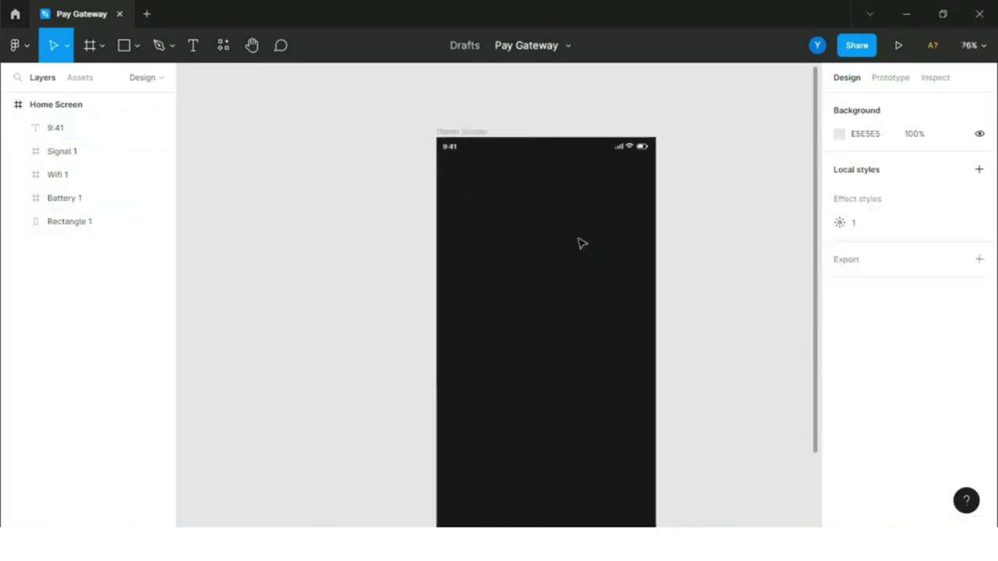
click(63, 130)
click(297, 180)
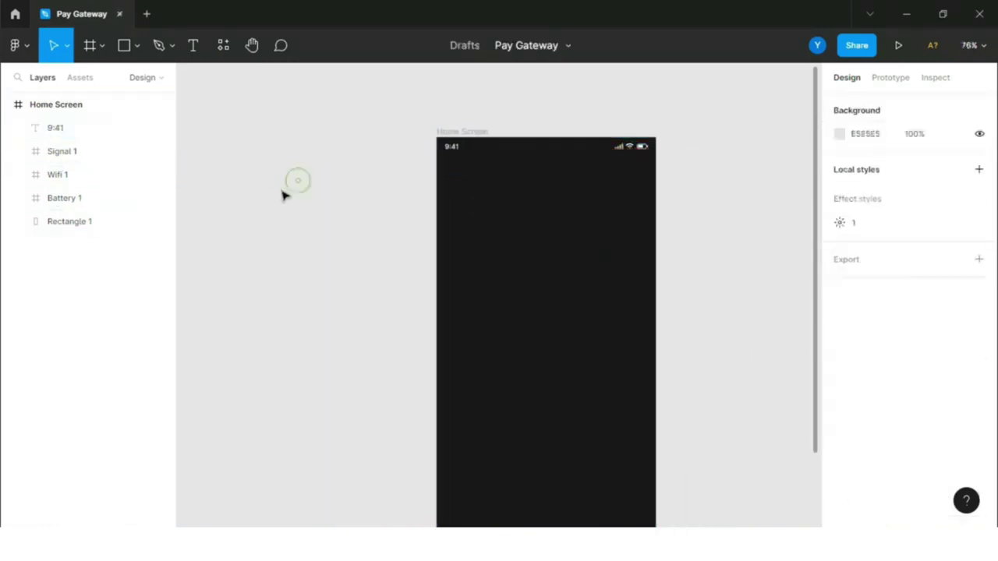
Group the time text with the Signal, Wifi and Battery icons and name the group "Top"
click(56, 198)
shift+click(62, 150)
shift+click(63, 130)
key(ctrl+g)
double_click(63, 128)
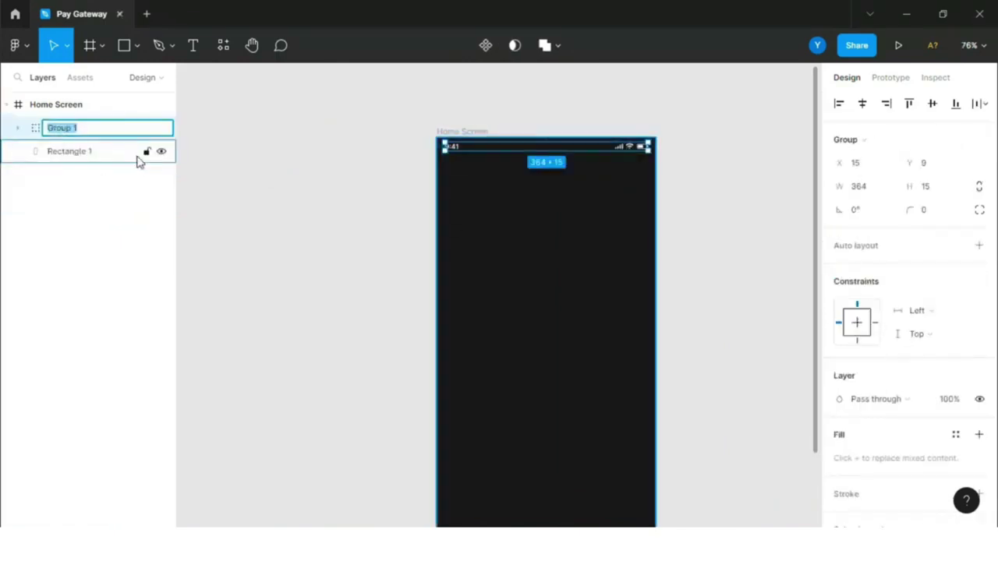
text(Top)
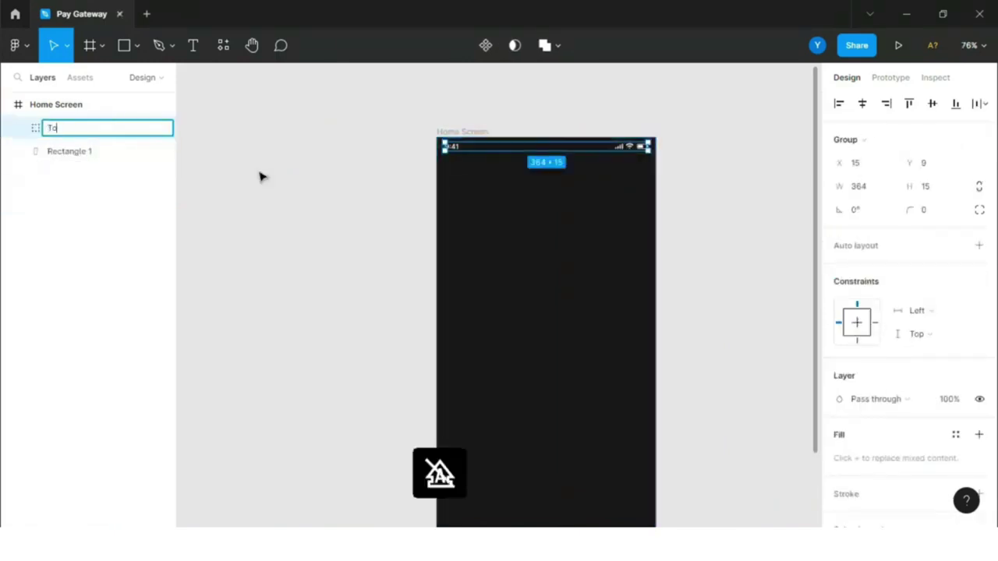
click(261, 176)
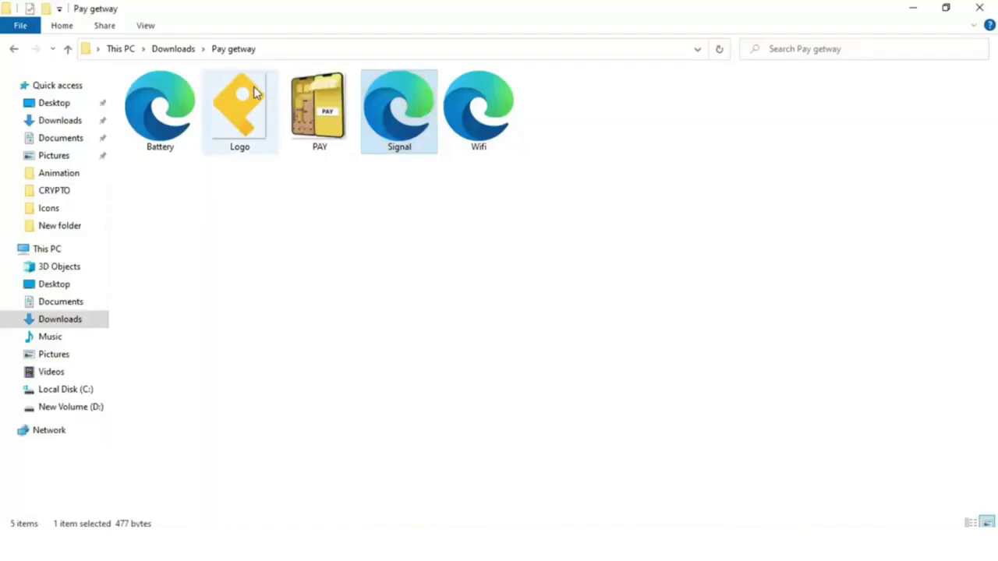
Import the Logo image from the Pay getway folder onto the Home Screen and set its width to 120
drag(255, 93, 541, 316)
click(863, 168)
text(120)
key(Return)
Add the text "Pay Gateway" below the logo image
scroll(538, 315, down, 1)
key(t)
click(483, 359)
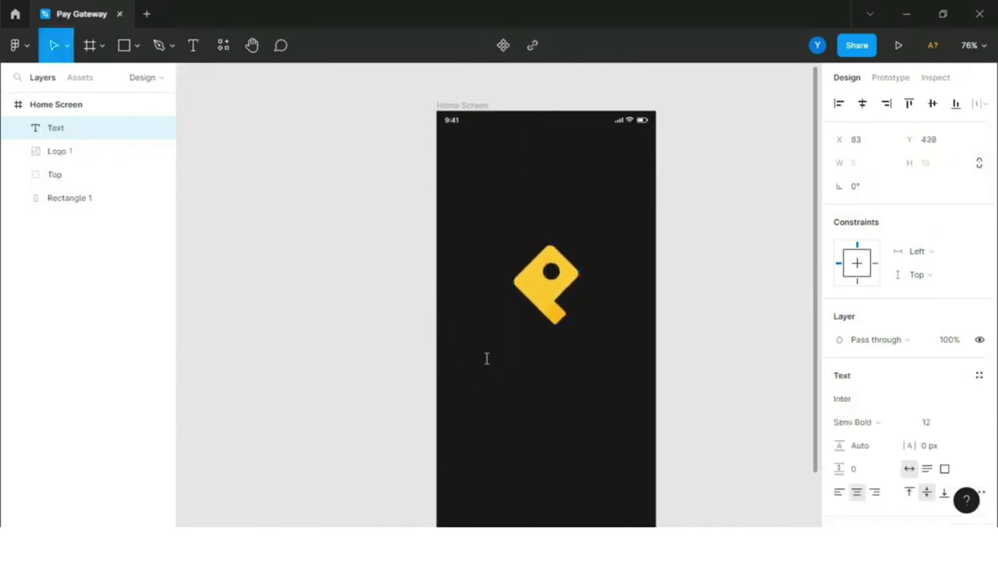
key(Caps_Lock)
text(Pay Gateway)
key(Escape)
Set the Pay Gateway text size to 36 and center it horizontally beneath the logo
click(962, 421)
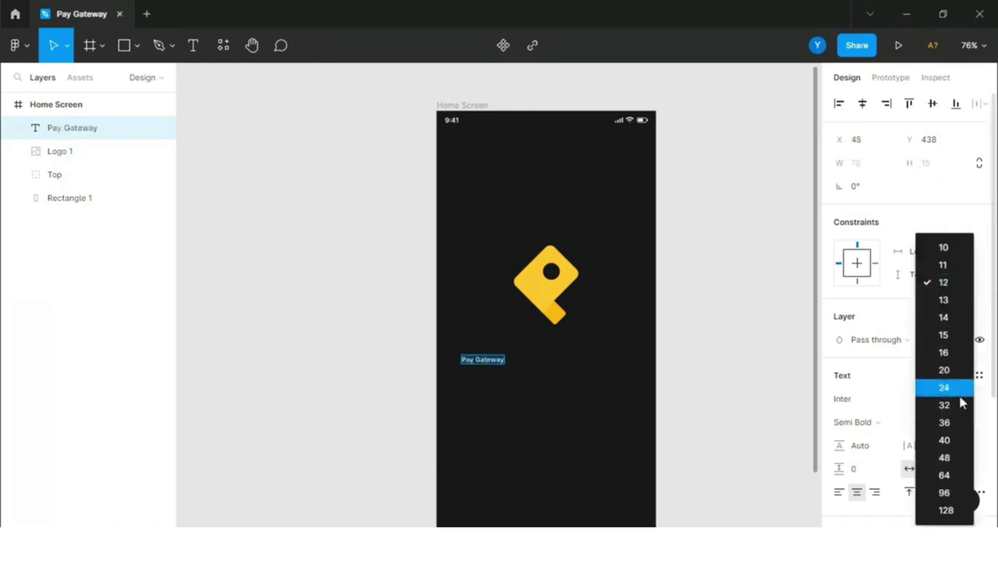
click(965, 421)
drag(468, 361, 536, 343)
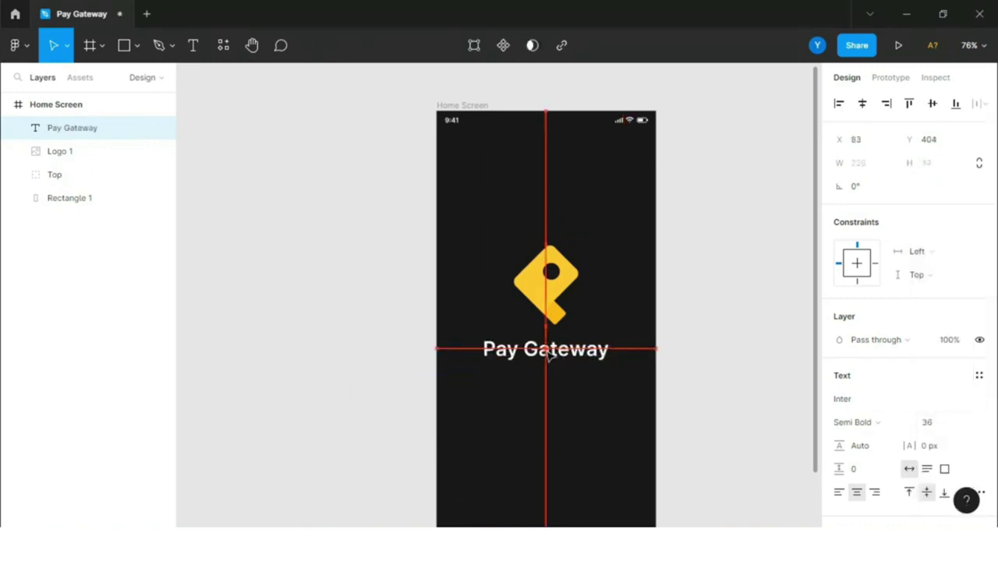
Color only the word "Pay" in the Pay Gateway text with the yellow document color FFCA2A
click(193, 45)
click(519, 351)
scroll(840, 423, down, 3)
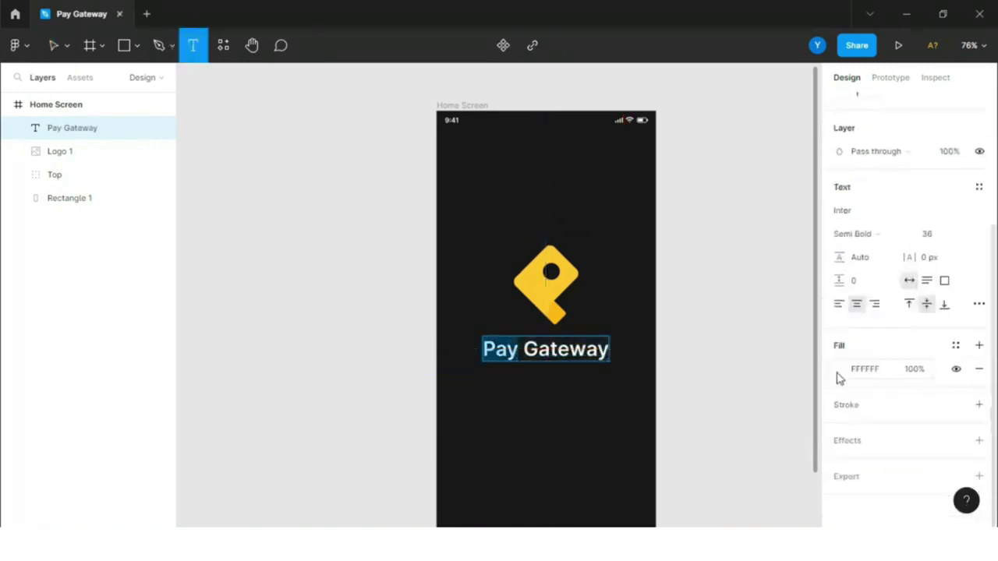
click(839, 369)
click(699, 478)
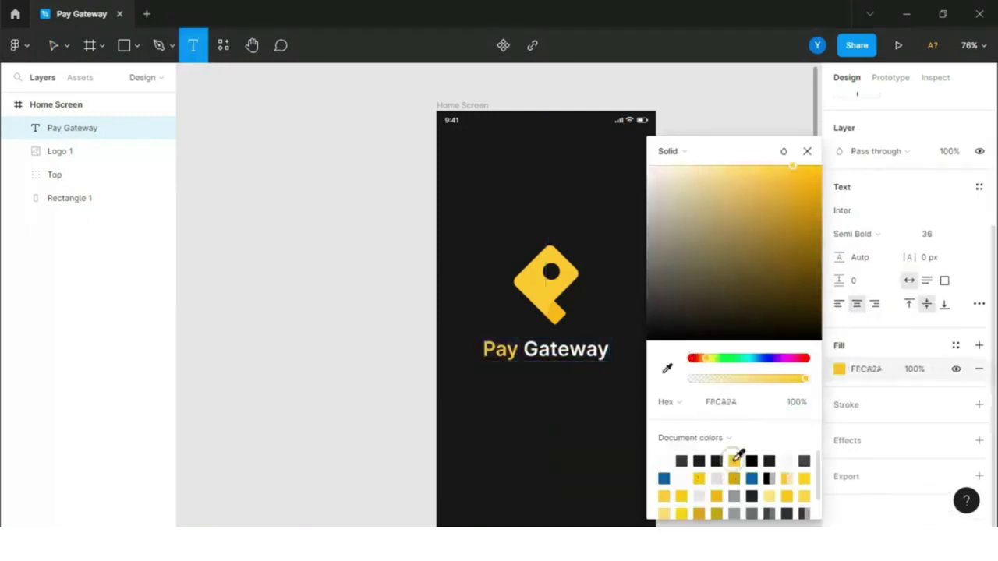
click(808, 151)
Change the font of the whole Pay Gateway text to Montserrat and keep it centered under the logo
key(ctrl+a)
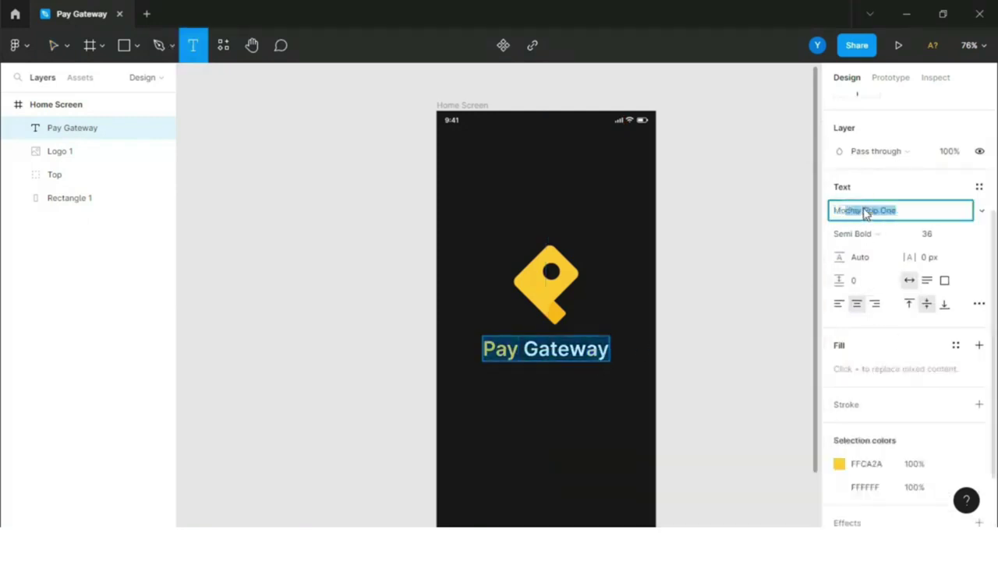
key(Return)
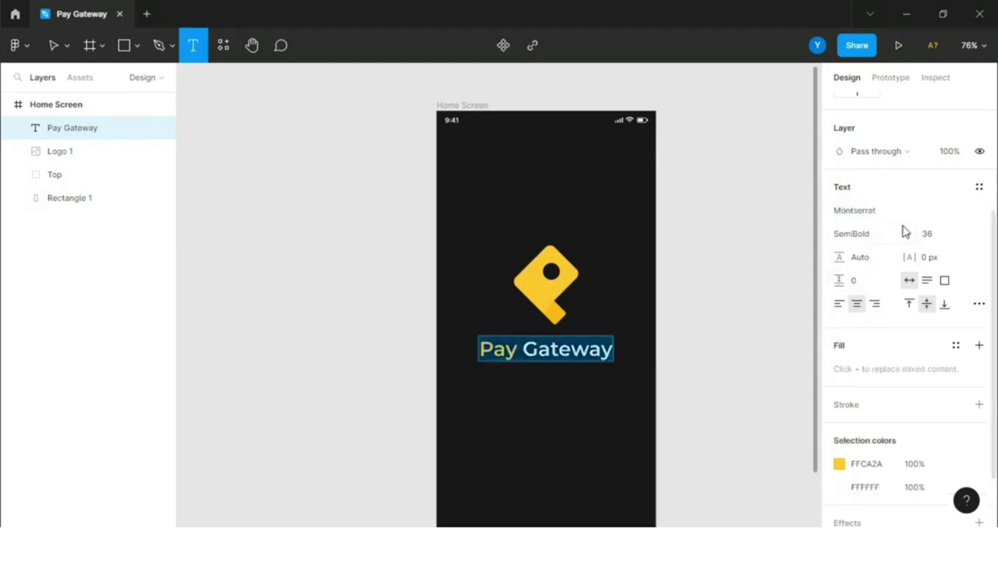
scroll(900, 226, up, 3)
key(Escape)
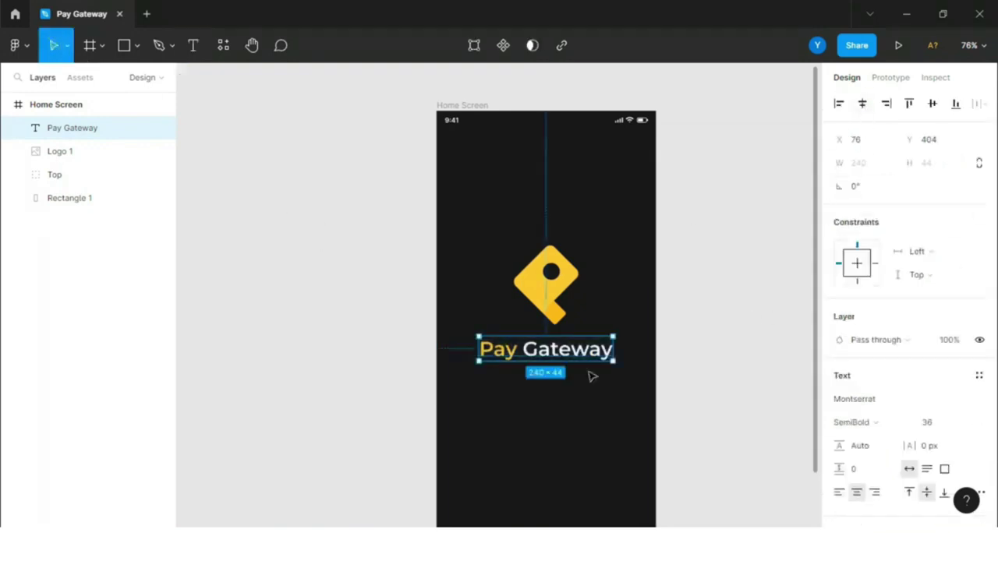
drag(552, 355, 548, 353)
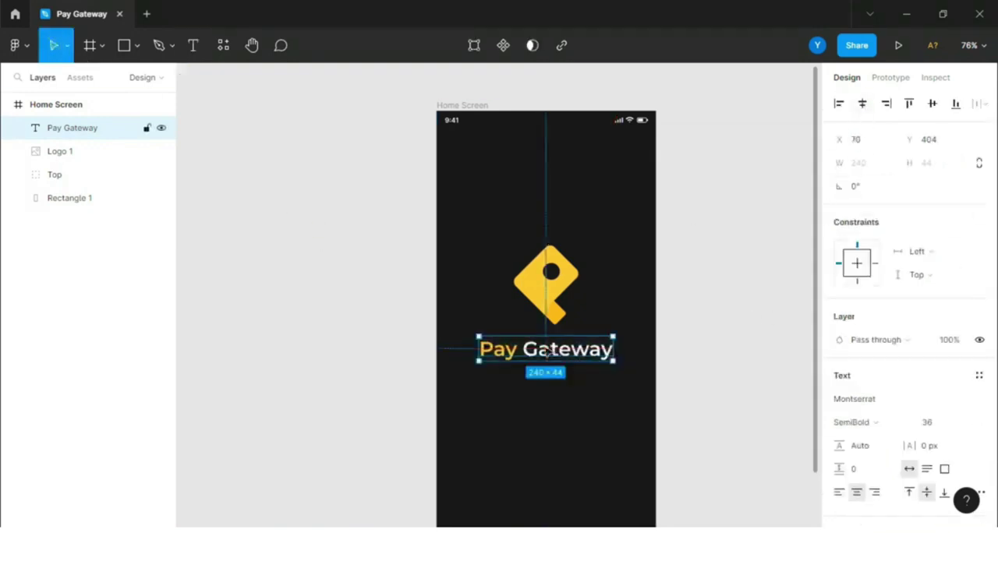
Group the Pay Gateway text with the logo image as "Logo" and center the group vertically in the frame
shift+click(60, 153)
key(ctrl+g)
double_click(59, 130)
text(Logo)
key(Return)
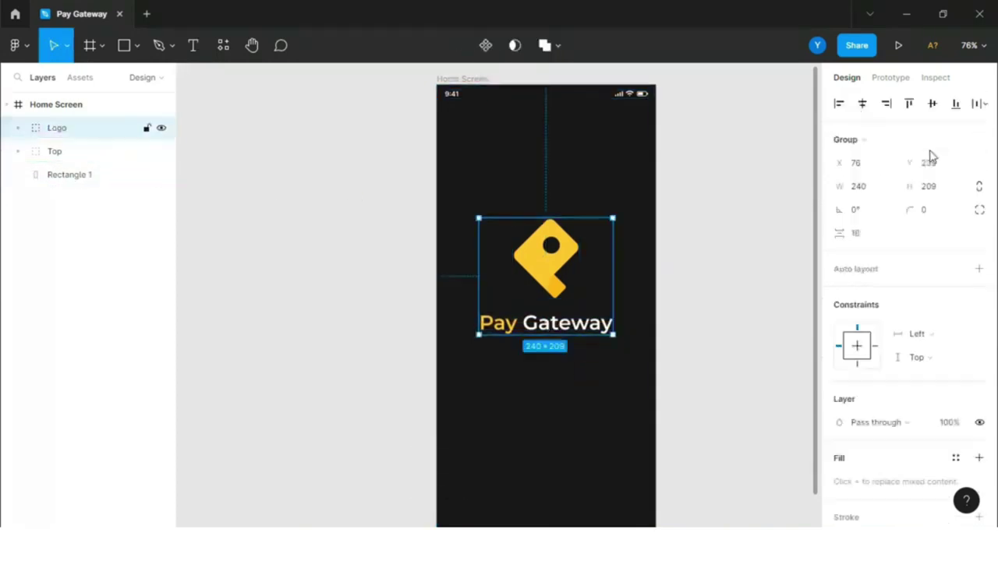
click(934, 105)
click(760, 166)
Draw a thin horizontal rectangle about 155 px wide near the bottom edge of the Home Screen frame
scroll(761, 167, down, 2)
click(123, 46)
scroll(552, 390, down, 1)
scroll(567, 393, up, 1)
scroll(561, 367, down, 3)
scroll(538, 341, up, 5)
drag(376, 368, 730, 378)
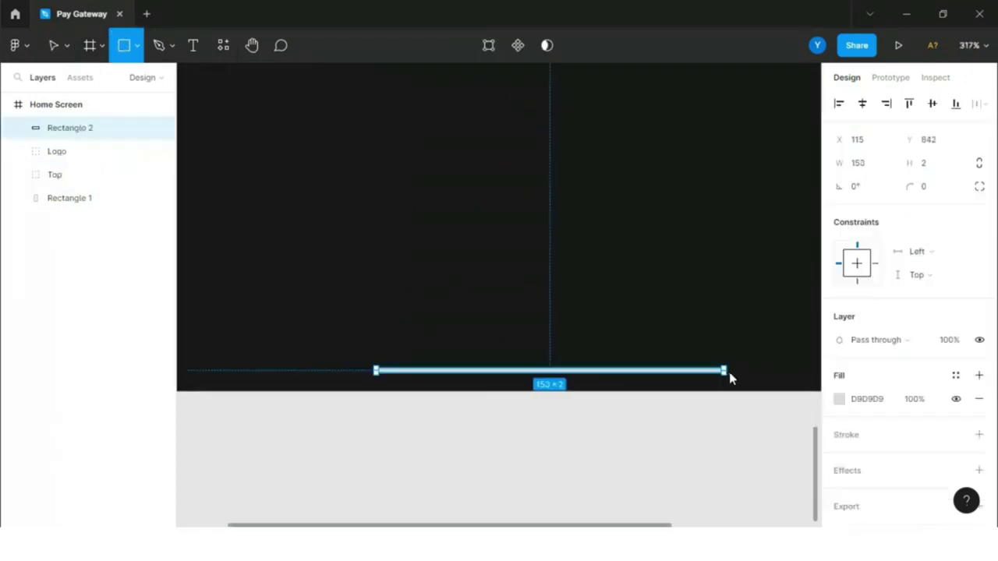
Set the thin bar's height to 5, its width to 100 and its corner radius to 2
click(935, 163)
text(5)
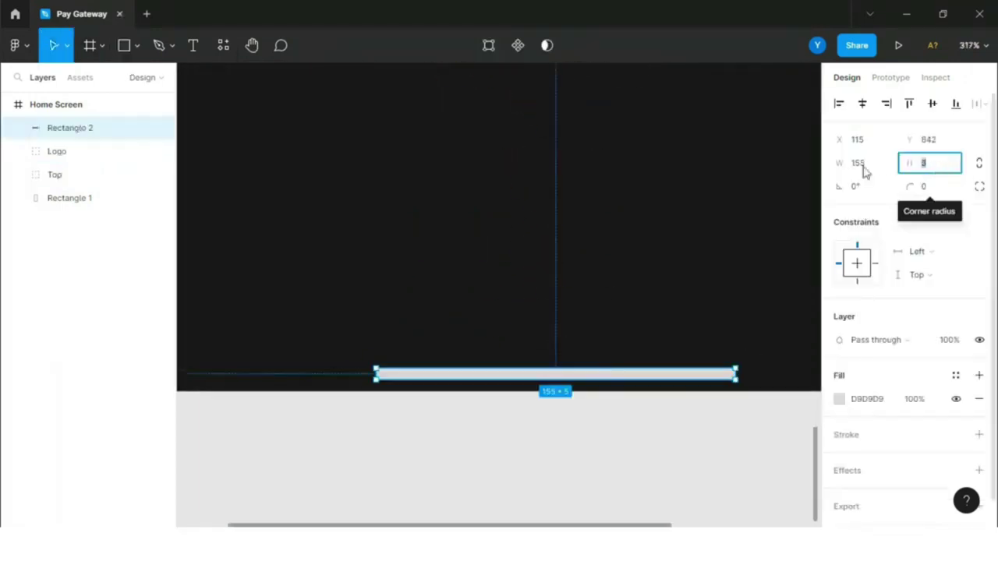
click(870, 166)
text(100)
click(928, 191)
text(2)
key(Return)
Fill the bottom bar with white (fff) and center it horizontally in the frame
click(867, 399)
text(fff)
key(Return)
scroll(461, 308, down, 5)
click(863, 104)
click(513, 449)
scroll(513, 449, down, 2)
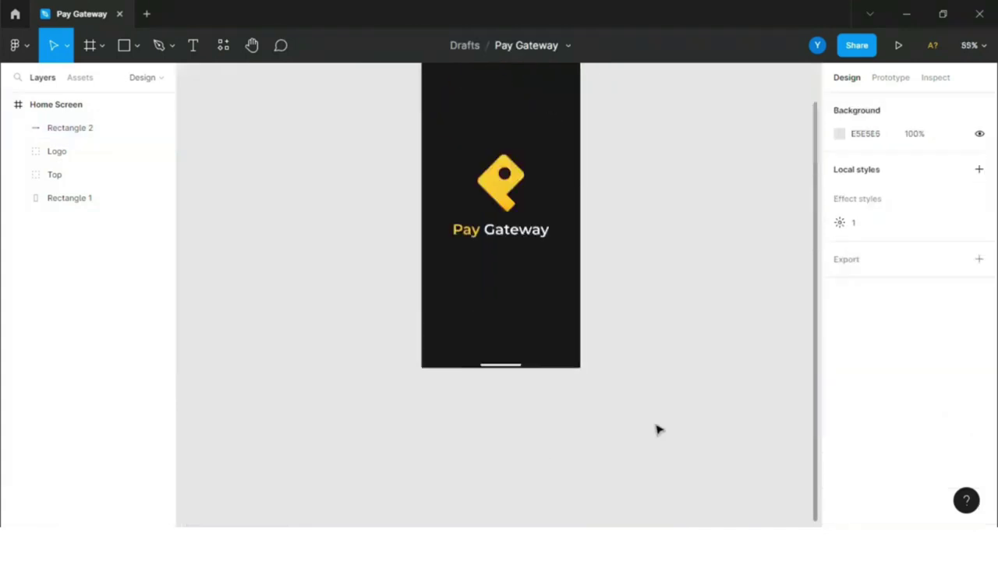
click(67, 138)
click(590, 466)
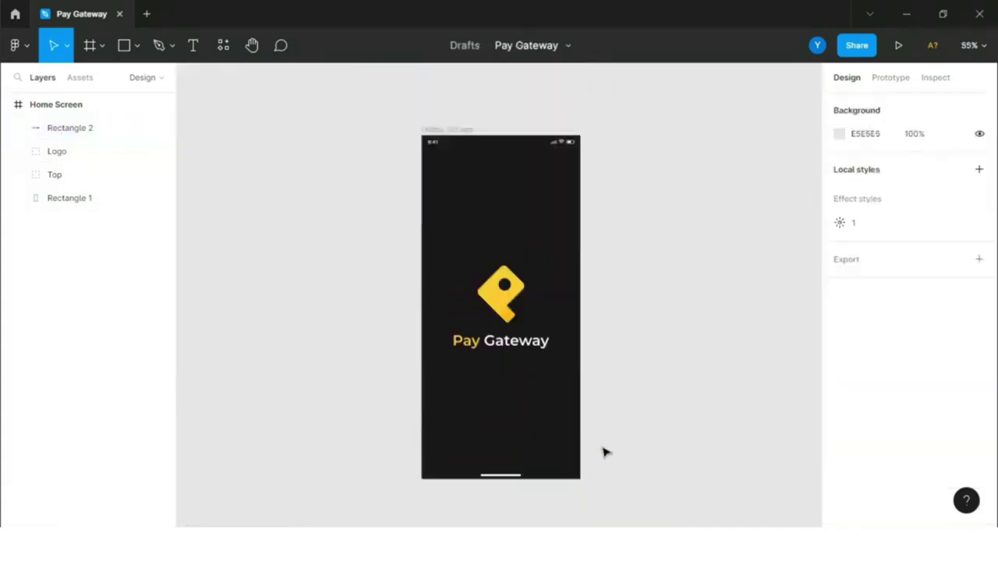
Duplicate the Home Screen frame and place the copy directly to the right of the original
scroll(717, 457, up, 2)
click(6, 106)
click(62, 110)
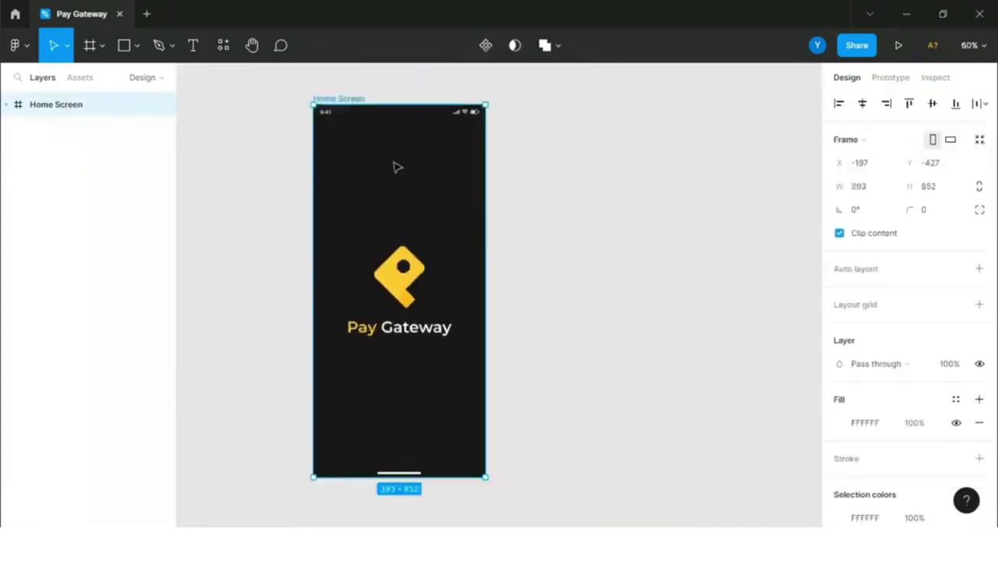
drag(396, 196, 591, 196)
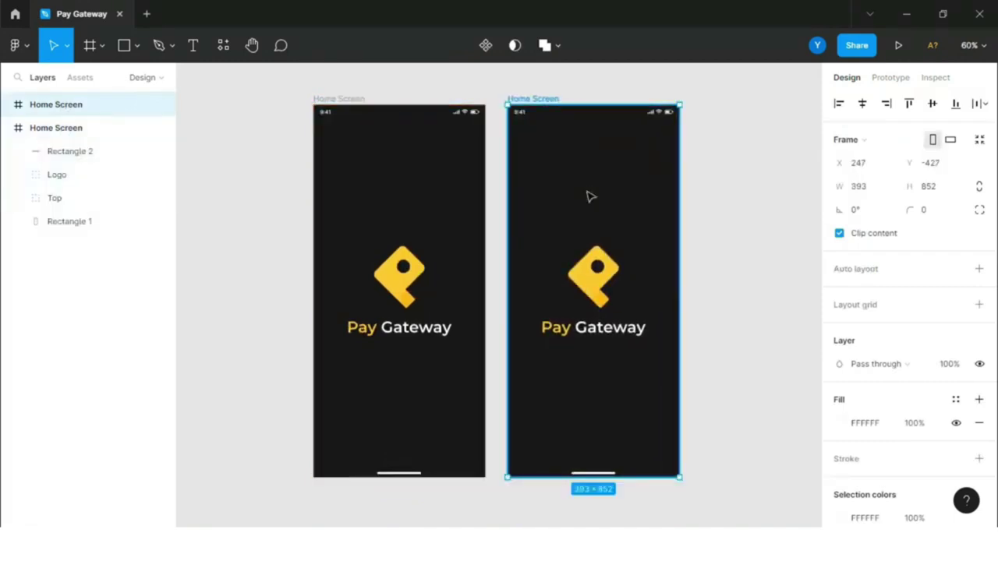
click(755, 195)
Delete the logo group and the thin bottom bar from the duplicated Home Screen frame
click(6, 128)
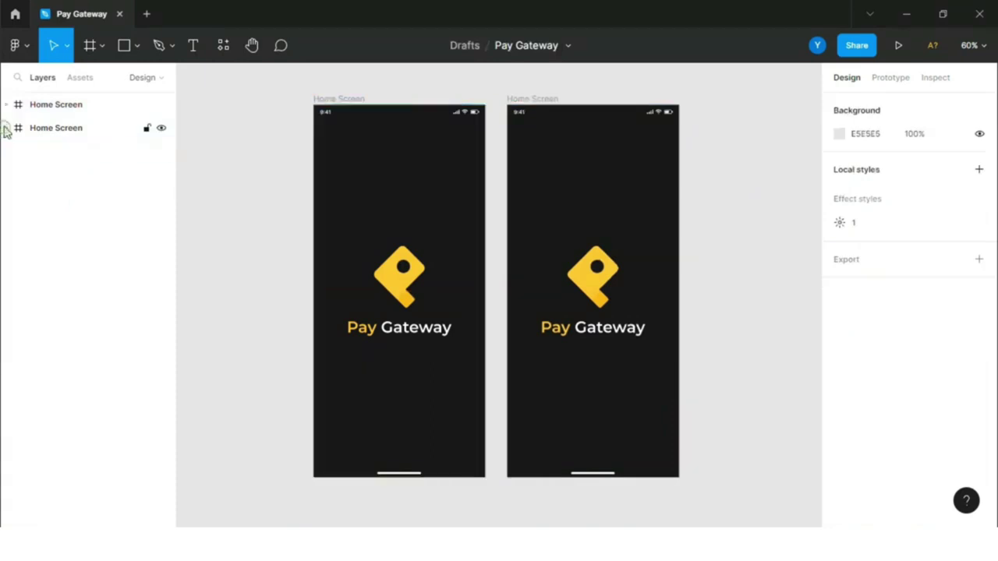
click(11, 104)
click(6, 105)
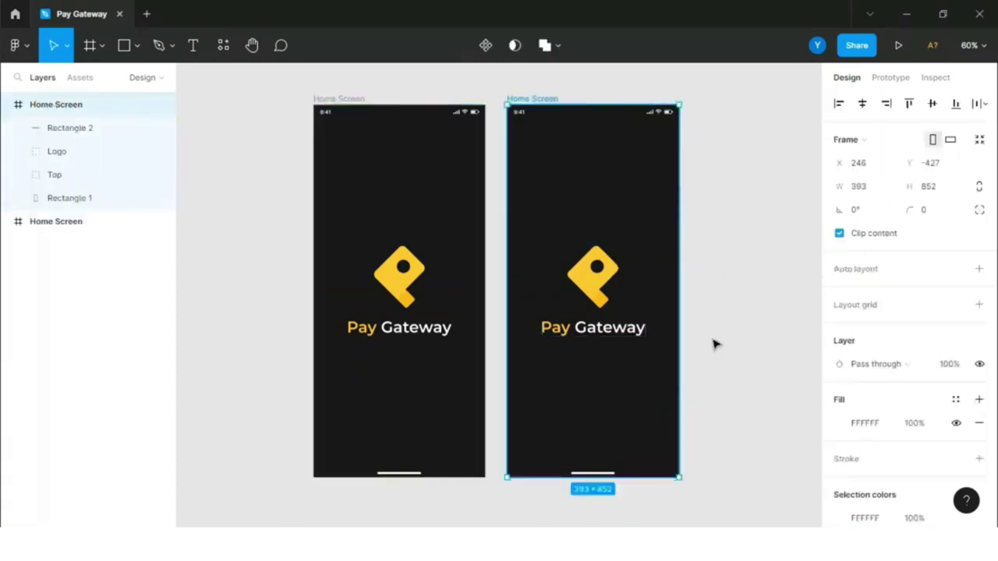
click(56, 151)
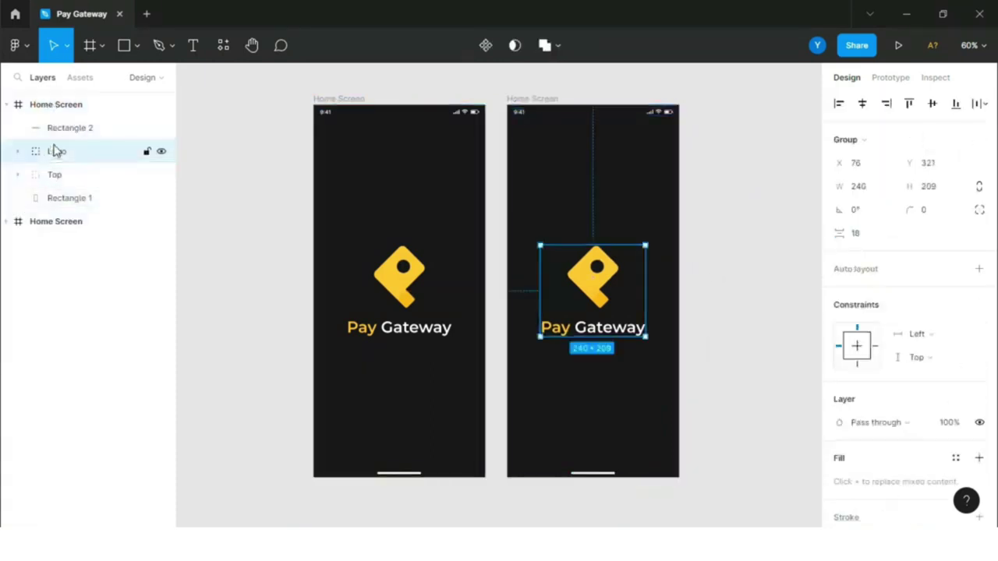
key(Delete)
click(59, 131)
key(Delete)
Bring the PAY phone illustration from the image files into the upper part of the duplicated frame
key(alt+Tab)
drag(319, 111, 608, 251)
key(Return)
click(737, 247)
Draw a rectangle about 393 × 195 px across the lower part of the PAY image and fill it with FFCA2A at 30% opacity
key(r)
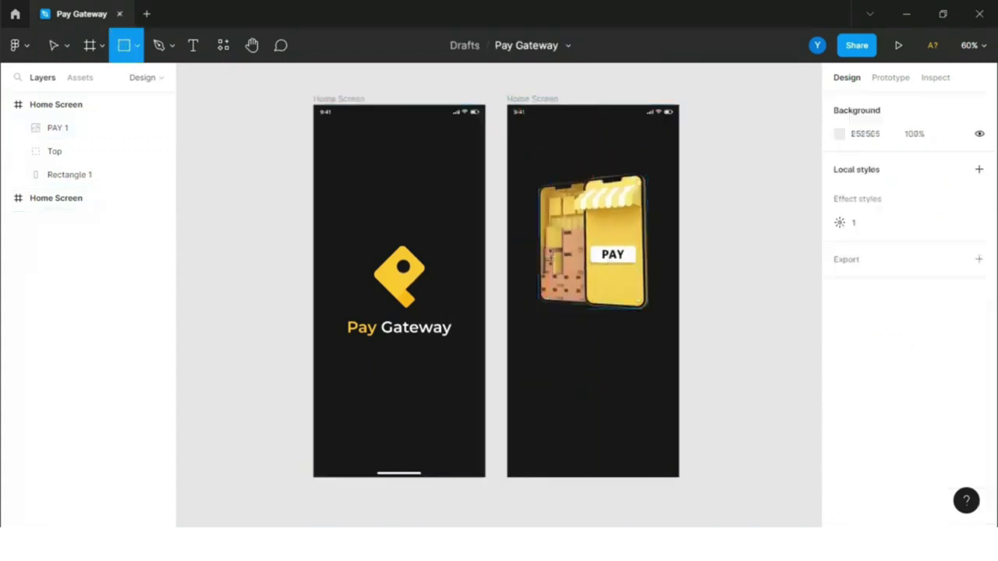
drag(506, 231, 679, 317)
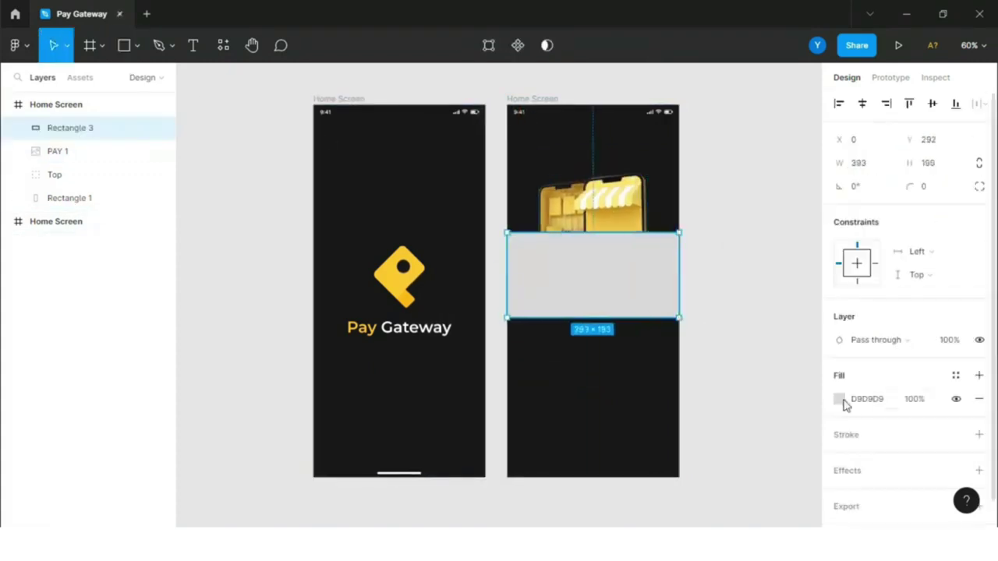
click(839, 398)
click(734, 460)
click(924, 405)
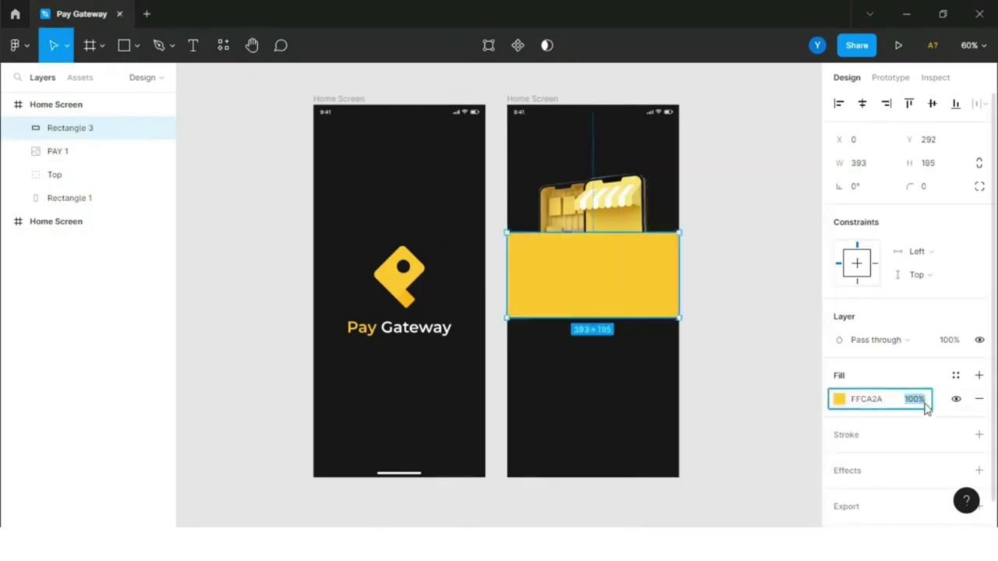
text(30)
key(Return)
Add a layer blur effect of 200 to the translucent yellow rectangle
scroll(957, 441, down, 1)
click(979, 444)
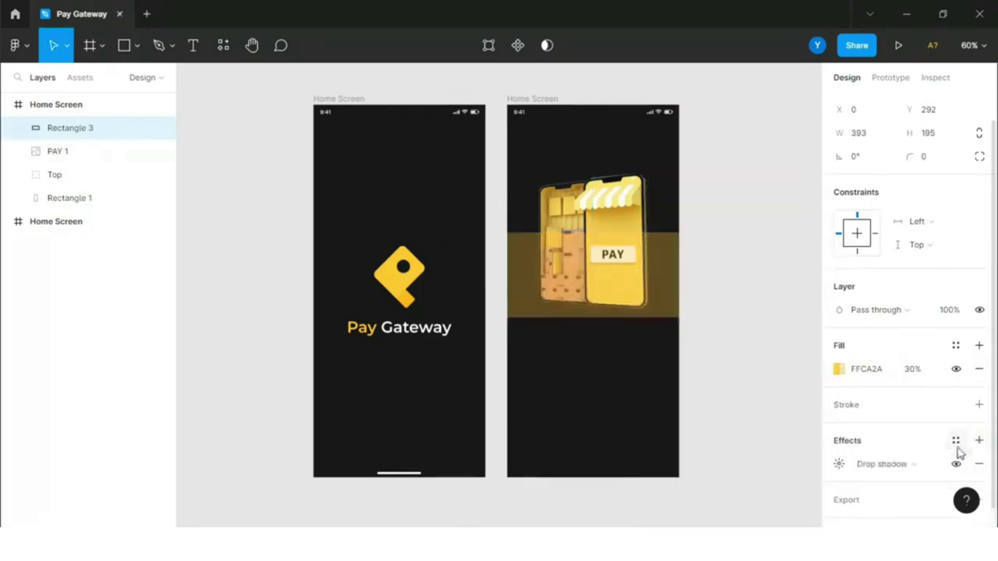
scroll(955, 451, down, 1)
click(935, 441)
click(932, 458)
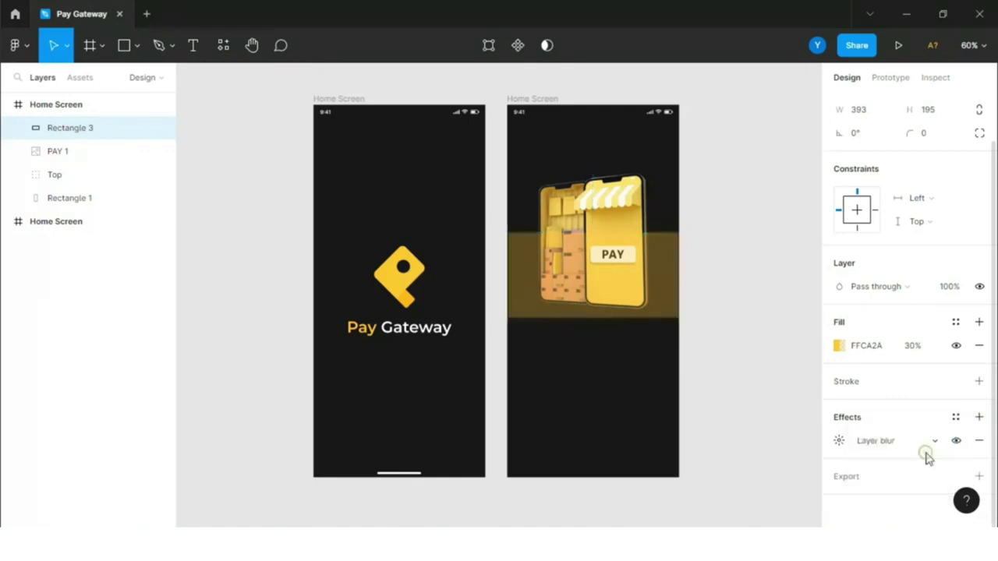
click(839, 441)
click(706, 477)
text(200)
key(Return)
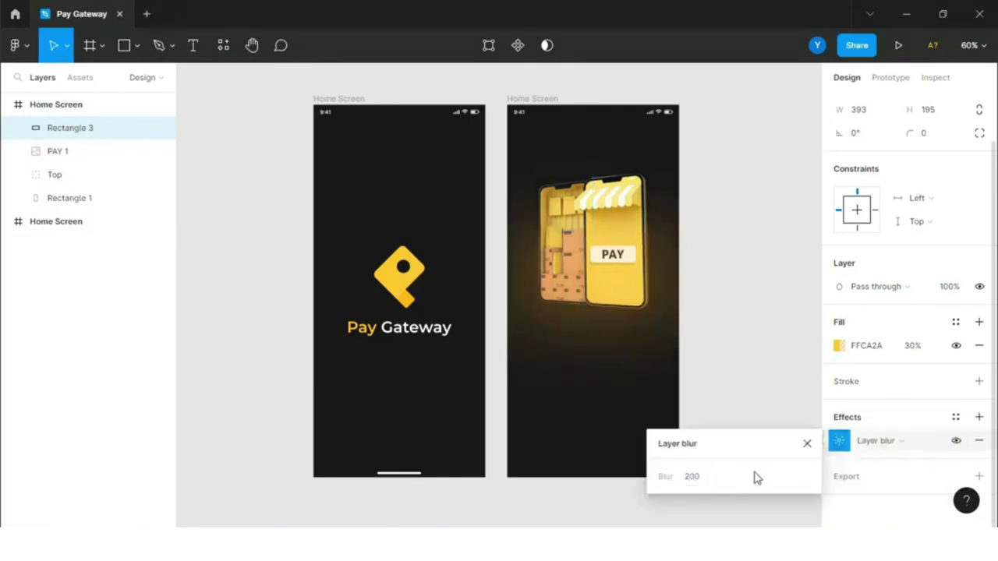
click(807, 444)
click(746, 260)
Move the blurred yellow rectangle beneath the PAY image in the layer order
scroll(746, 260, down, 1)
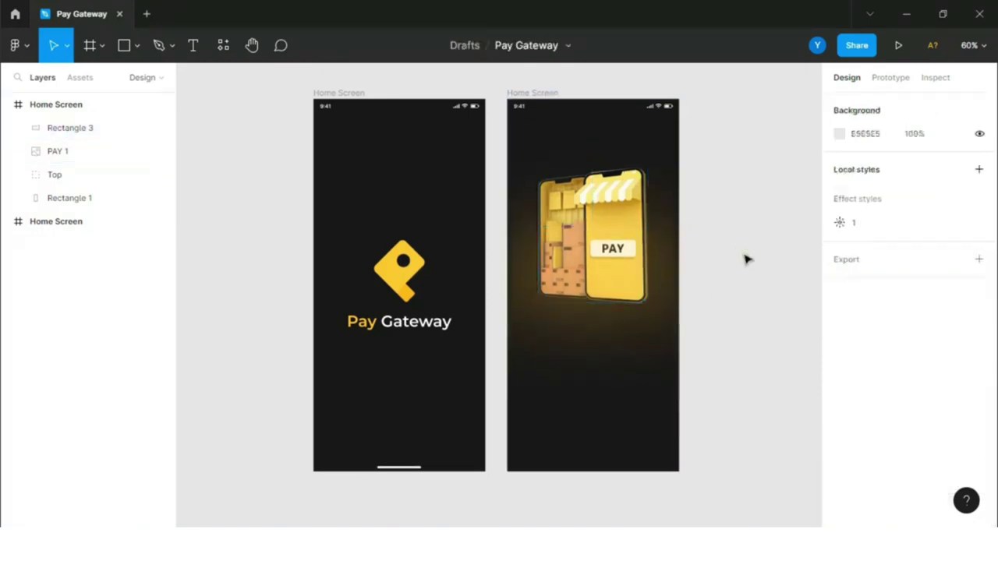
click(64, 130)
drag(61, 166, 62, 163)
click(777, 229)
scroll(760, 245, down, 2)
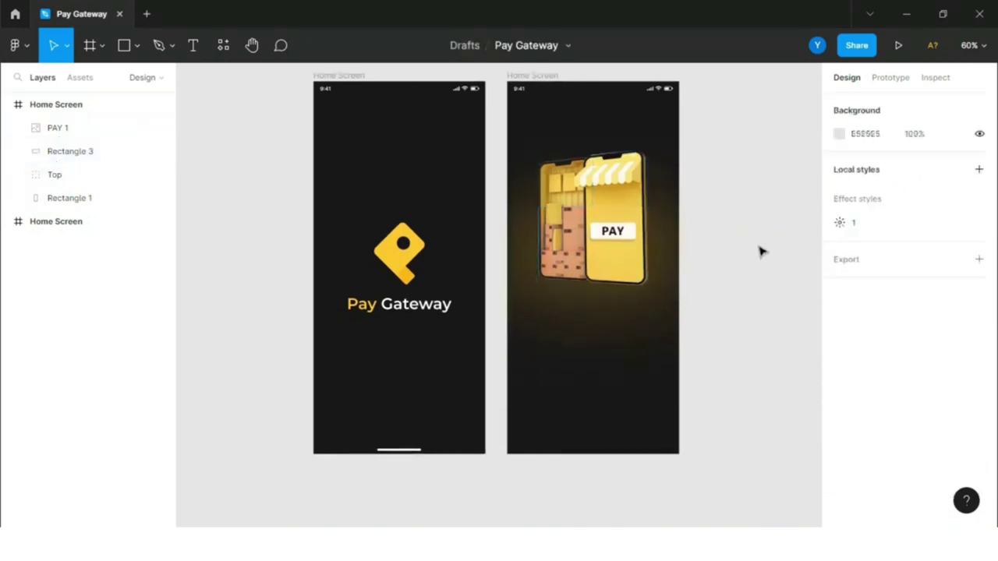
key(t)
scroll(578, 304, up, 2)
scroll(577, 301, down, 3)
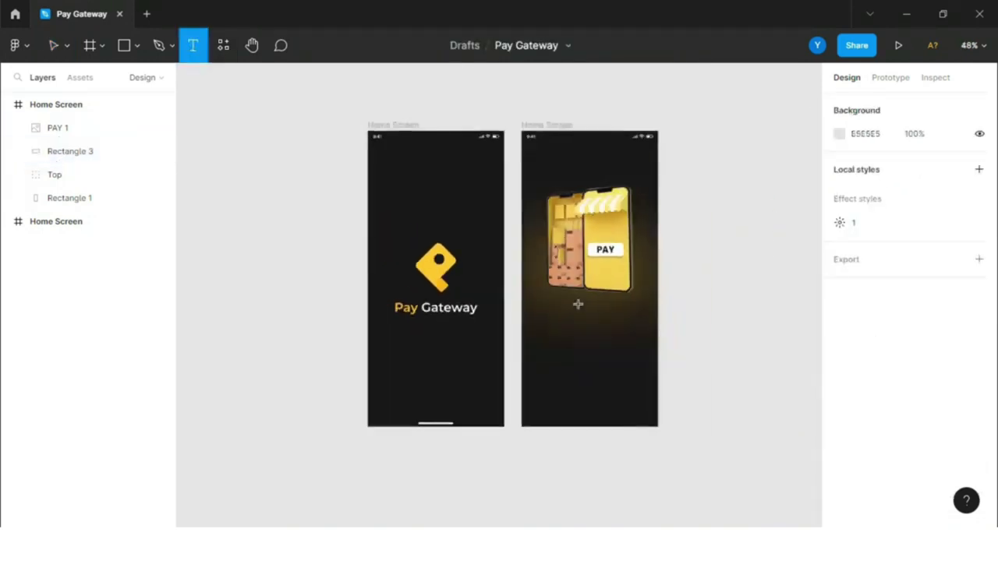
scroll(519, 136, up, 3)
key(v)
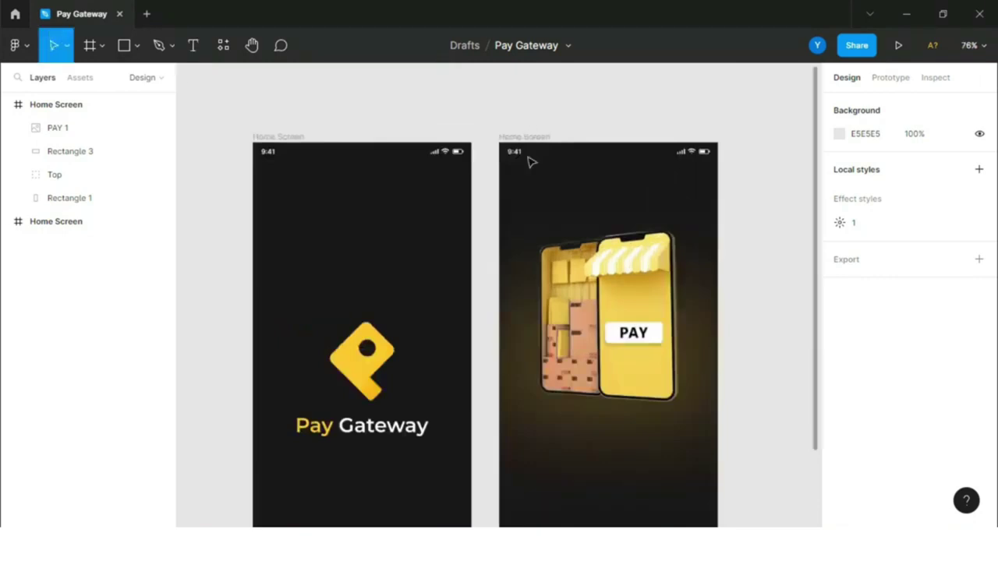
Rename the duplicated Home Screen frame as Open Account
click(541, 139)
double_click(49, 106)
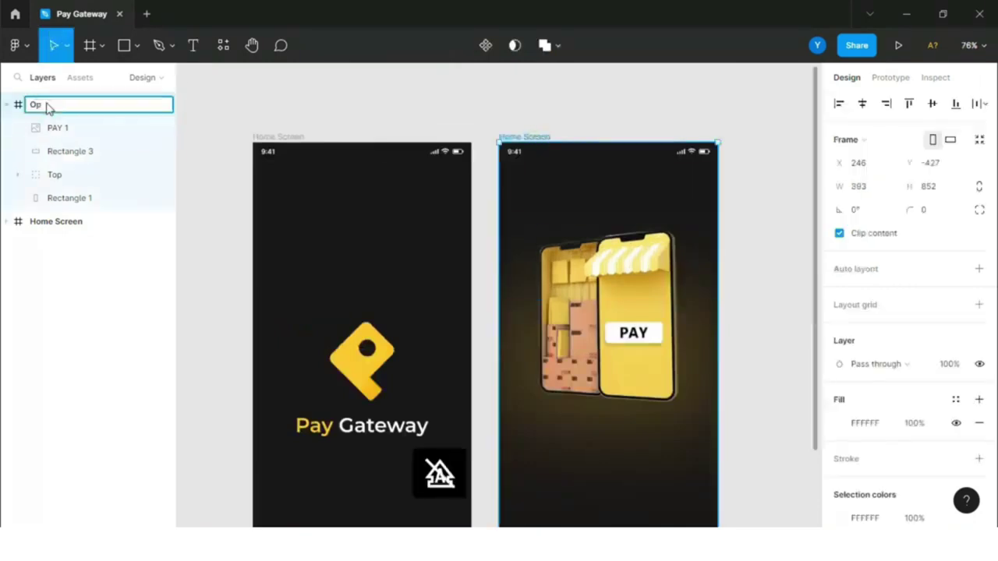
text(Open Account)
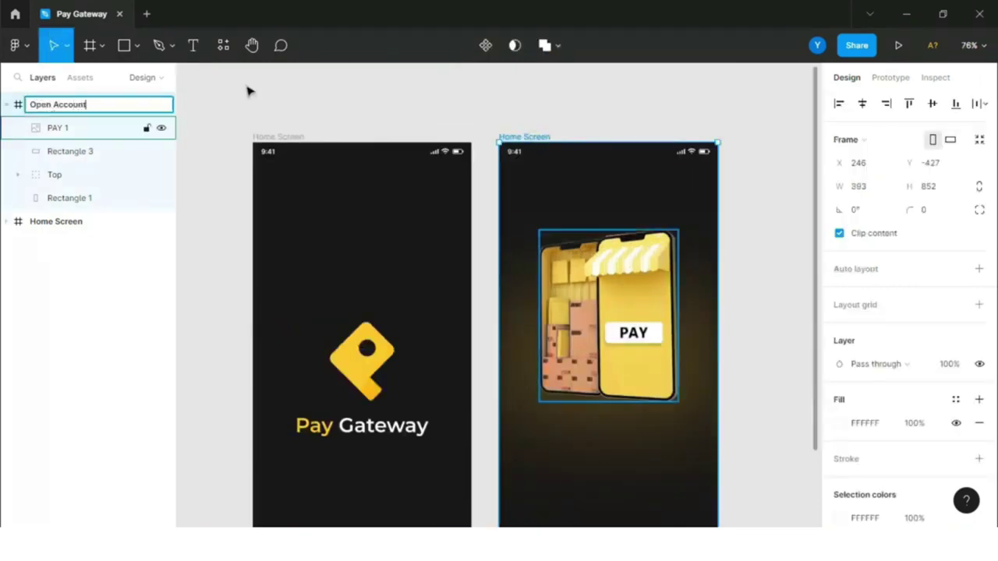
click(187, 73)
Add the text "Open the Account Remotely" below the PAY image in the Open Account frame
key(t)
scroll(697, 252, down, 3)
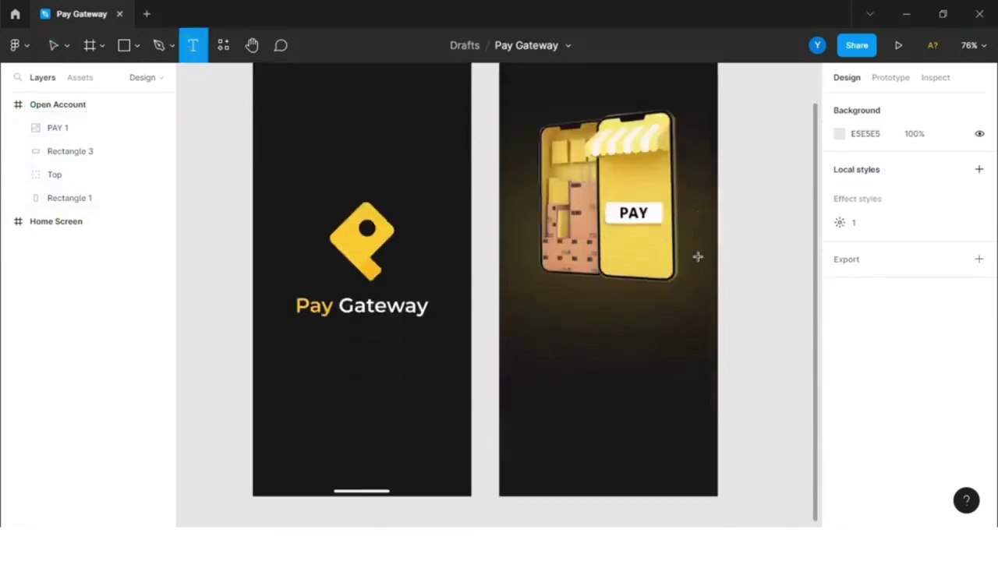
click(561, 316)
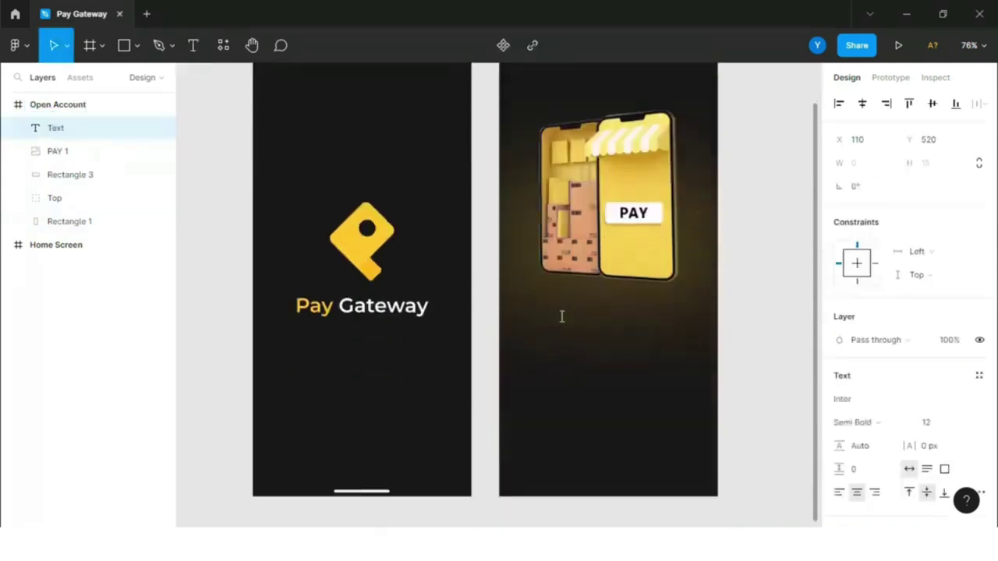
text(0)
text(pen the)
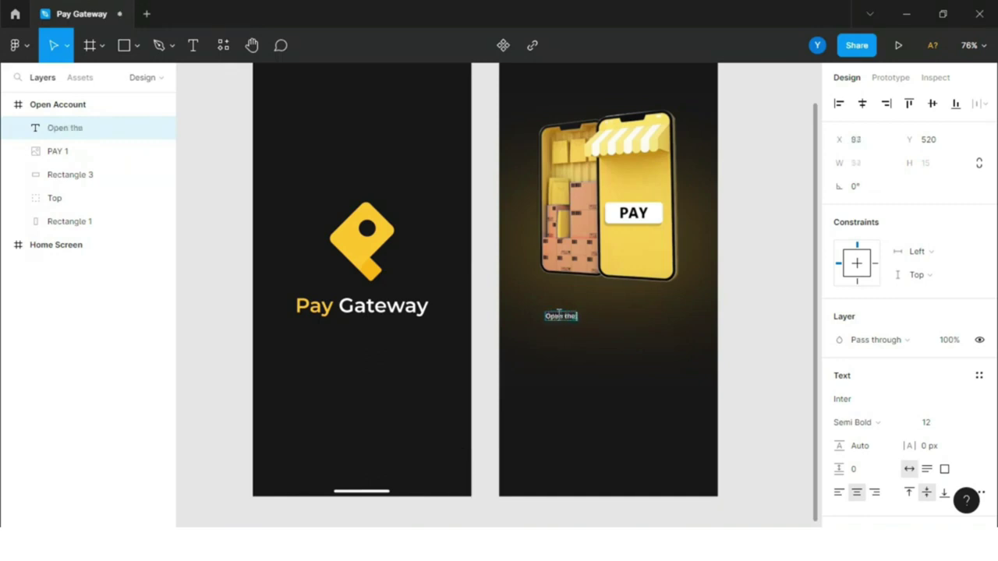
text( A)
key(BackSpace)
key(BackSpace)
key(BackSpace)
text(cco)
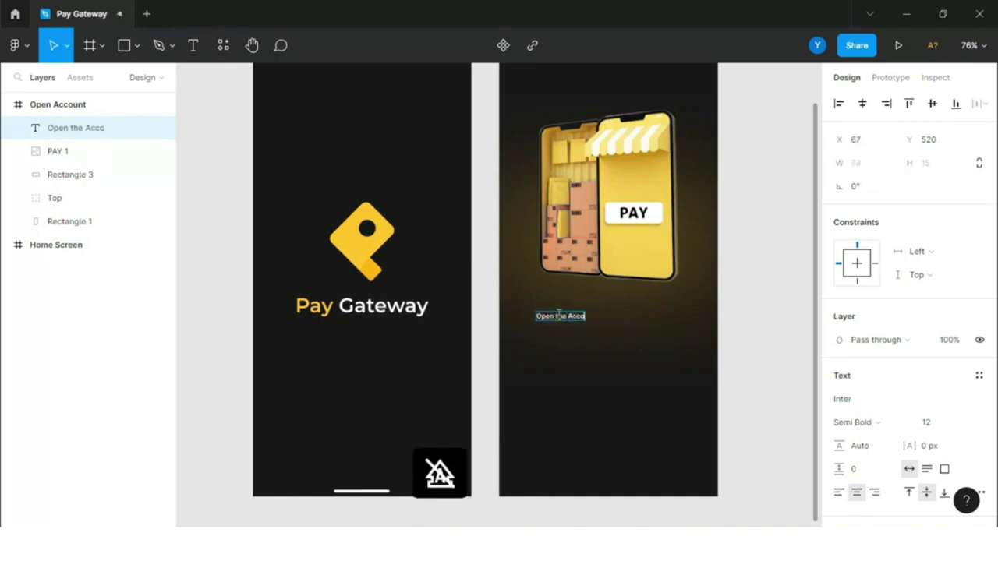
text(unt Re)
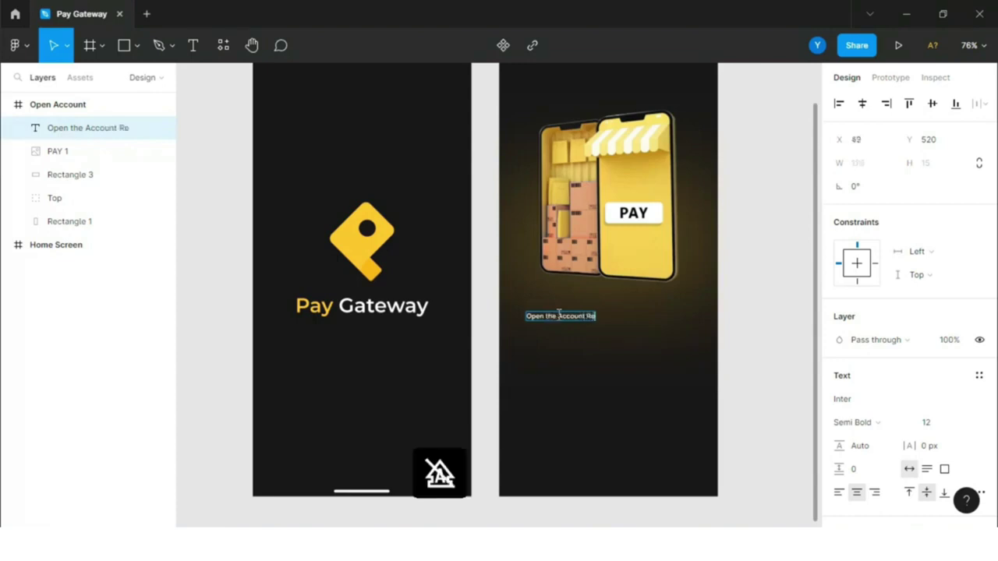
text(motely)
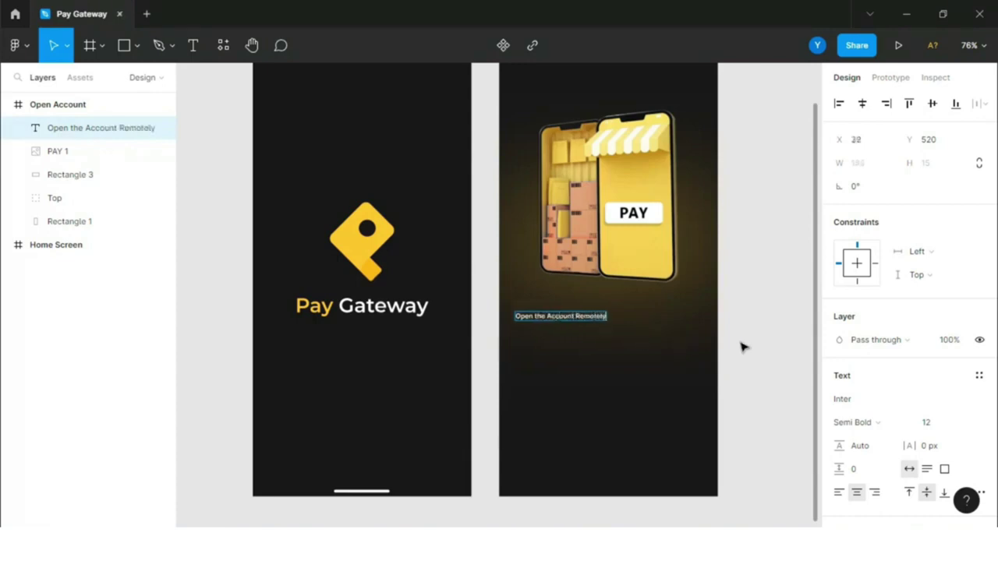
Set the caption's font size to 14 and center it horizontally in the frame
click(963, 422)
click(960, 318)
key(ctrl+a)
click(963, 422)
click(945, 318)
key(Escape)
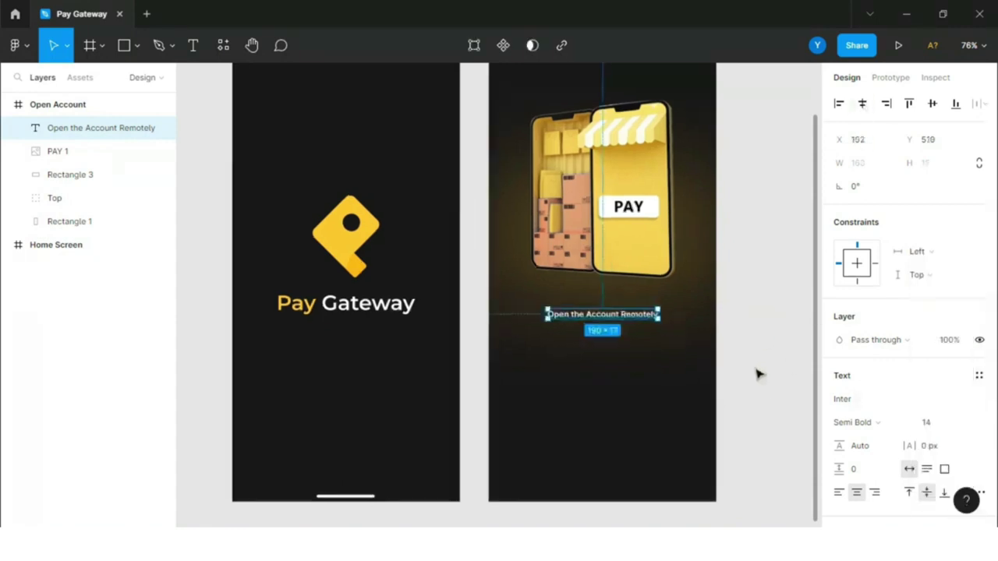
Draw a 7 × 7 circle below the caption and duplicate it into a row of five dots spaced 5 px apart
scroll(757, 372, up, 2)
click(137, 45)
click(89, 133)
scroll(551, 328, up, 4)
scroll(550, 328, up, 2)
mouse_move(535, 328)
mouse_down()
mouse_move(543, 338)
mouse_move(640, 334)
mouse_up()
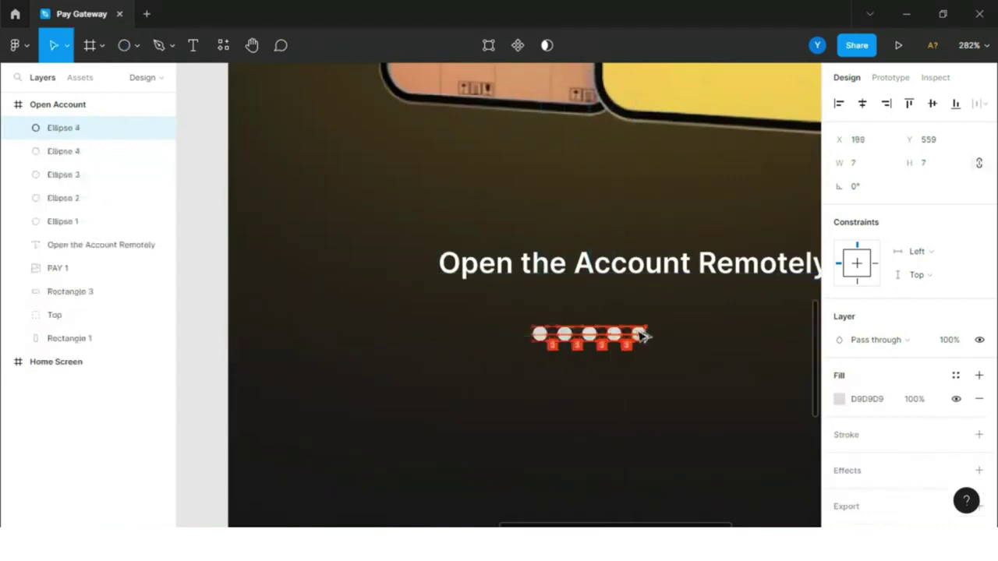
Group the five dots and center the group horizontally in the frame
shift+click(63, 220)
key(ctrl+g)
click(862, 104)
scroll(488, 305, down, 3)
Fill the first dot with white (fff) and the other four dots with yellow from the document colors
click(18, 130)
click(81, 244)
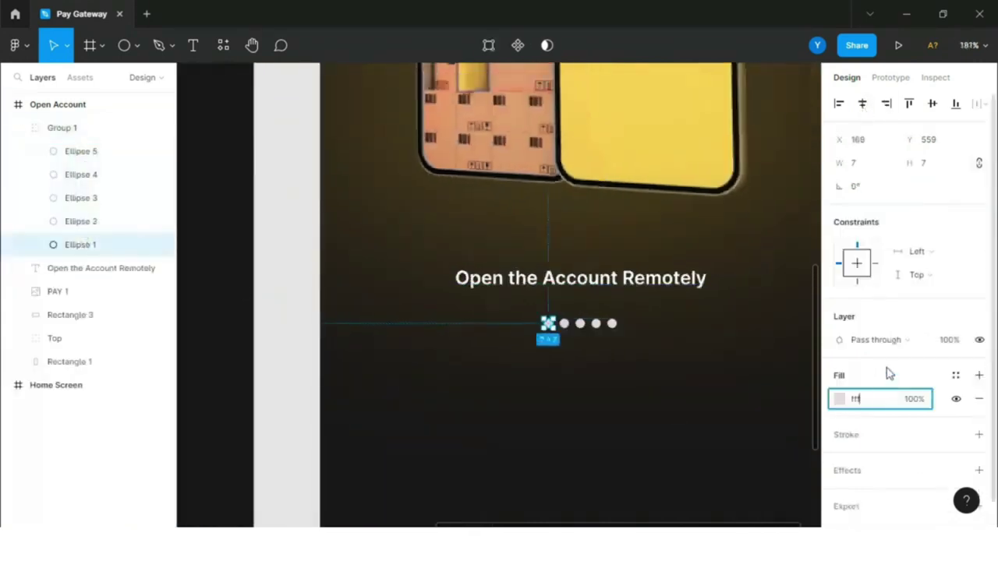
click(67, 220)
shift+click(74, 151)
click(840, 463)
click(740, 461)
click(806, 151)
scroll(543, 325, down, 2)
click(71, 128)
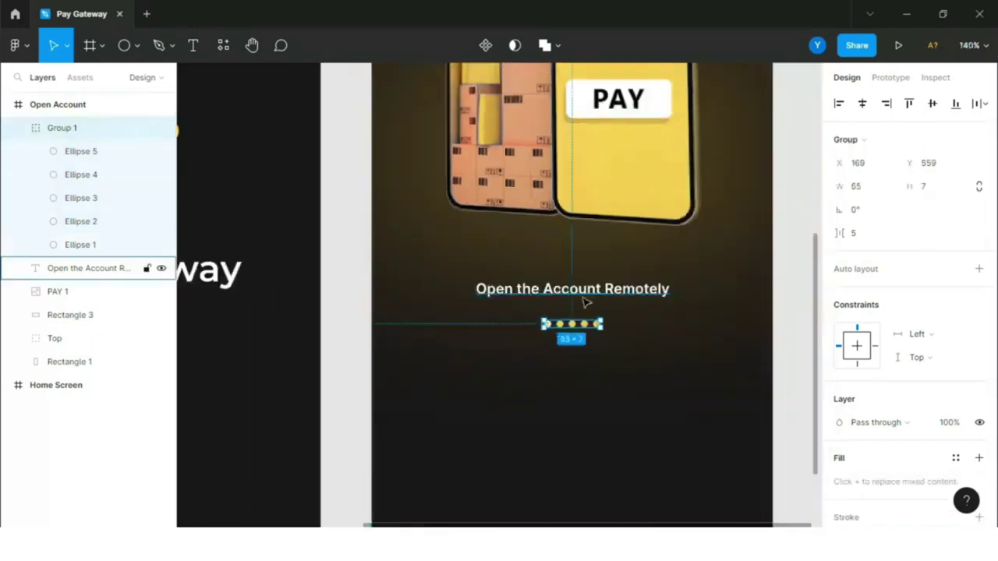
click(757, 289)
scroll(492, 361, down, 5)
scroll(590, 434, up, 3)
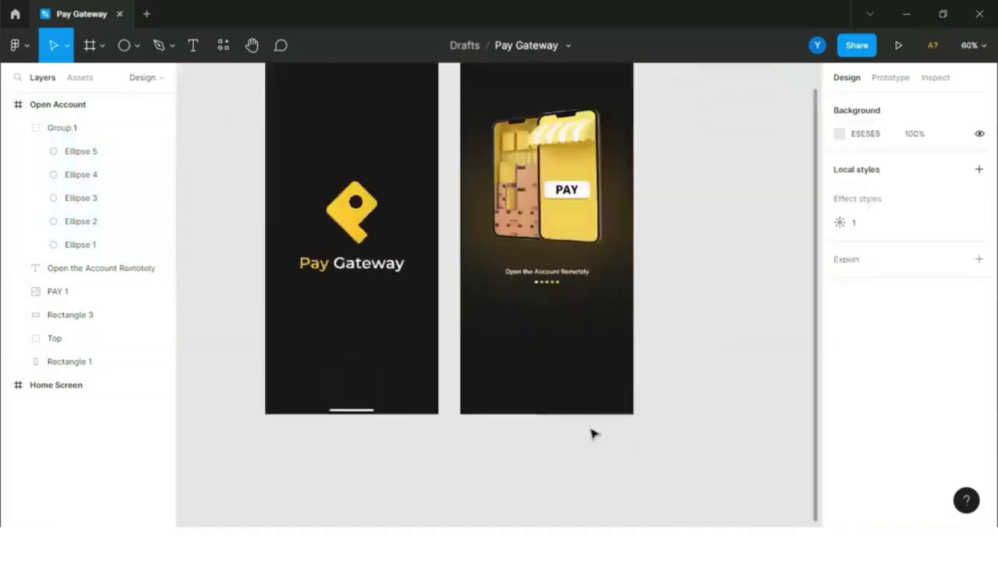
Add a layout grid of four centered columns, each 65 px wide, to the Open Account frame
click(19, 129)
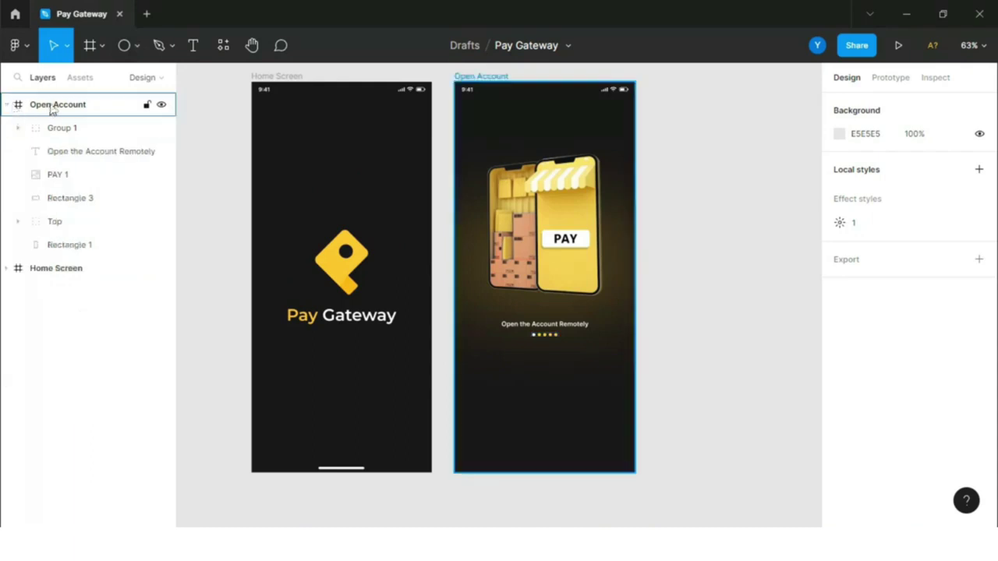
click(37, 105)
click(980, 304)
click(839, 328)
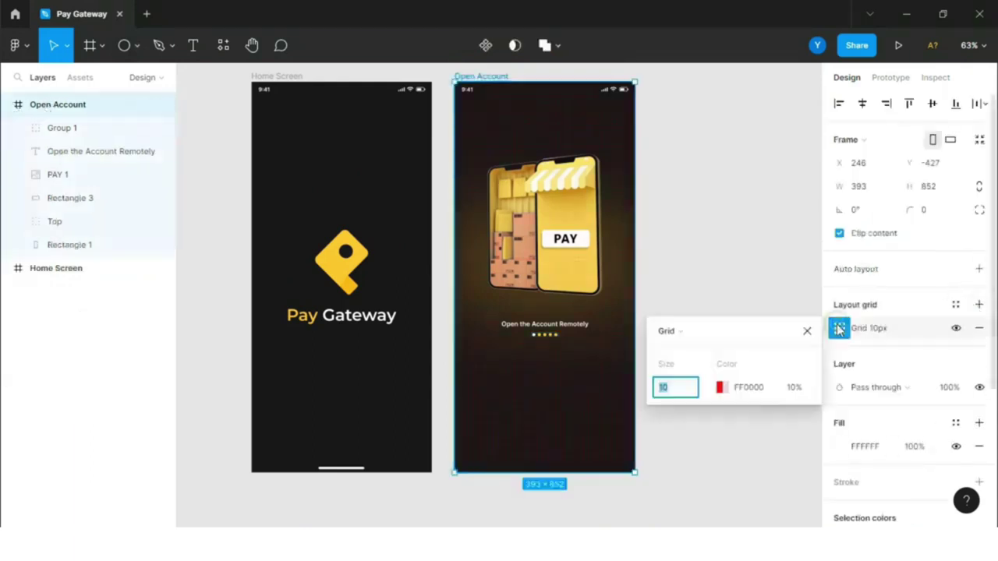
click(716, 333)
click(711, 355)
click(706, 439)
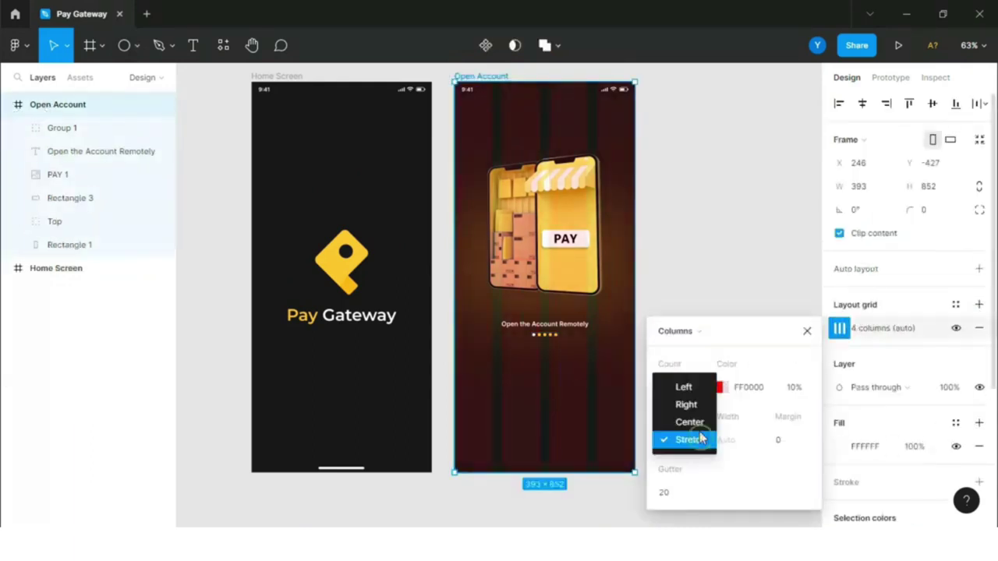
click(686, 421)
click(735, 444)
text(66)
key(Return)
click(809, 333)
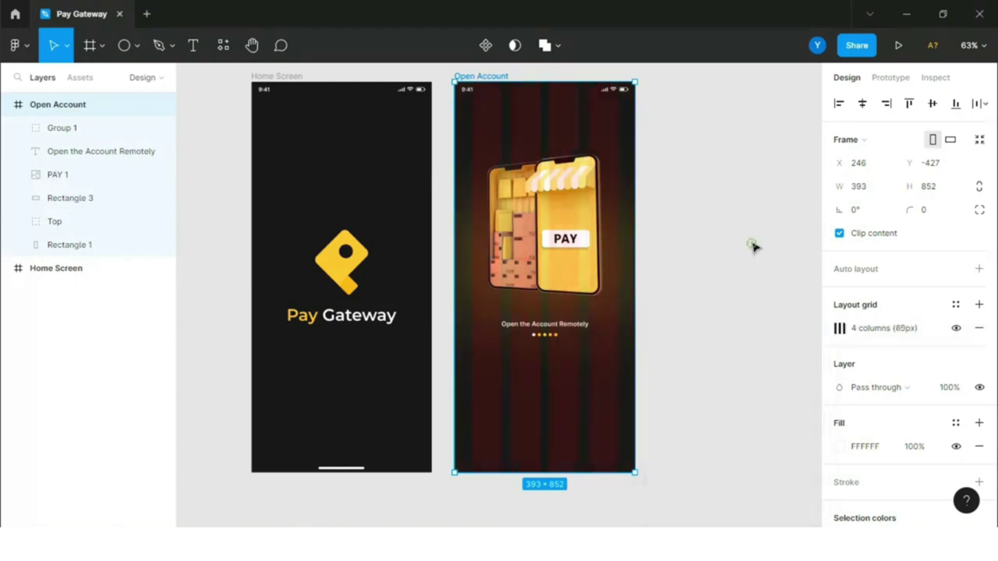
click(753, 245)
Draw a button rectangle about 320 × 48 px across the four columns, in the lower part of the Open Account frame
click(137, 46)
click(99, 81)
drag(472, 403, 619, 421)
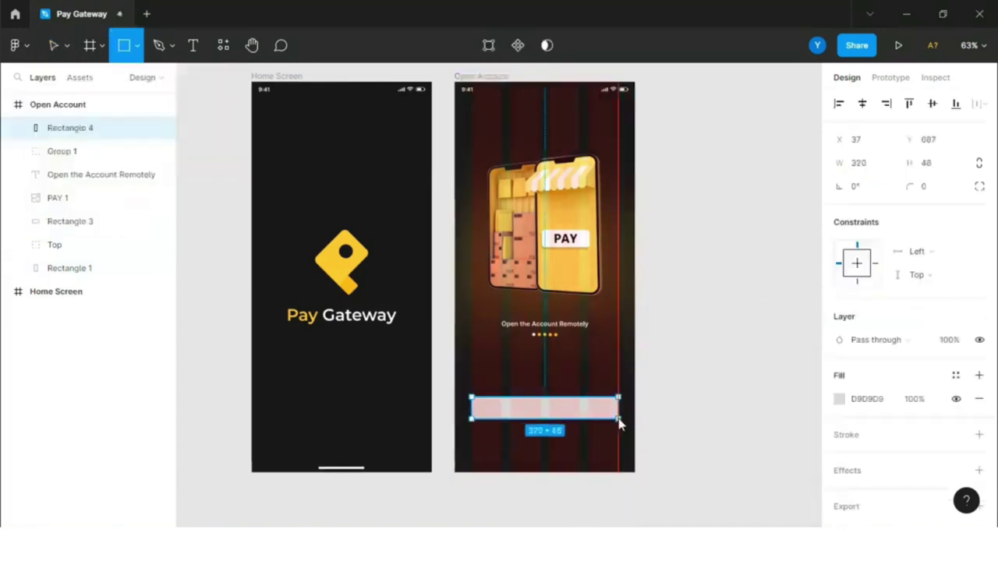
Set the button rectangle's height to 60 and its corner radius to 8
scroll(600, 437, up, 5)
click(928, 164)
text(60)
key(Return)
click(928, 193)
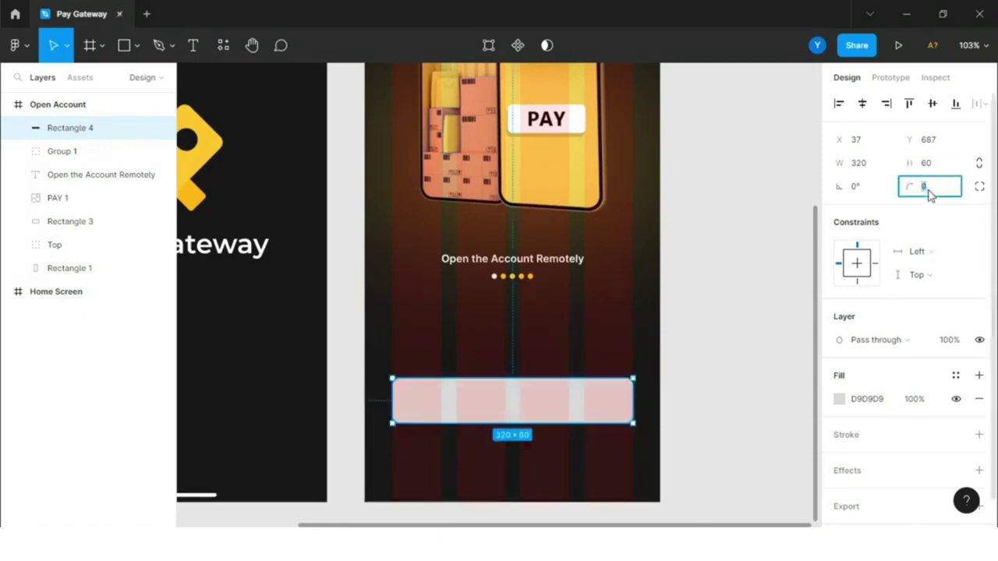
Fill the button rectangle with yellow (FFC624) and hide the frame's layout grid
click(839, 399)
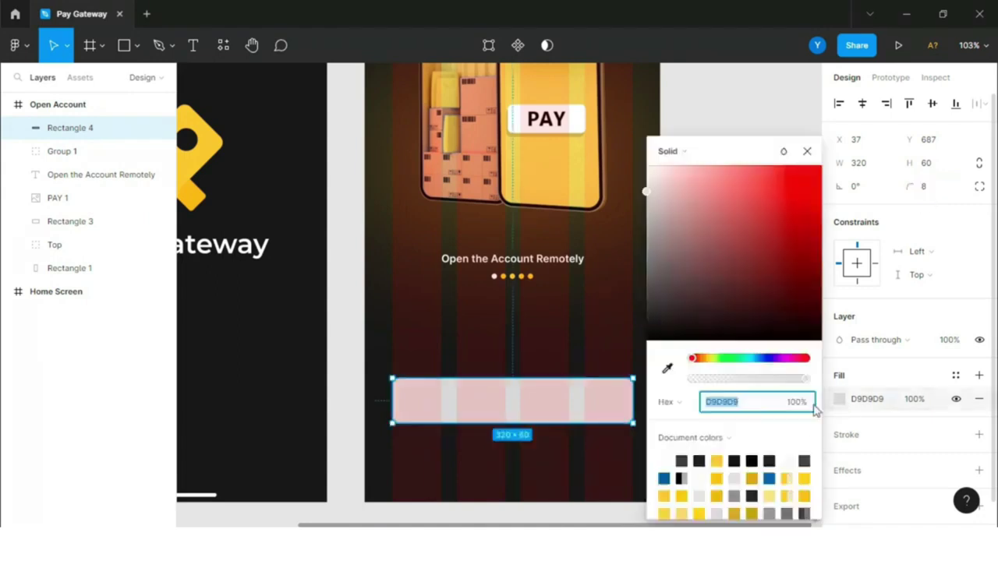
text(FFC624)
key(Return)
key(Escape)
key(Escape)
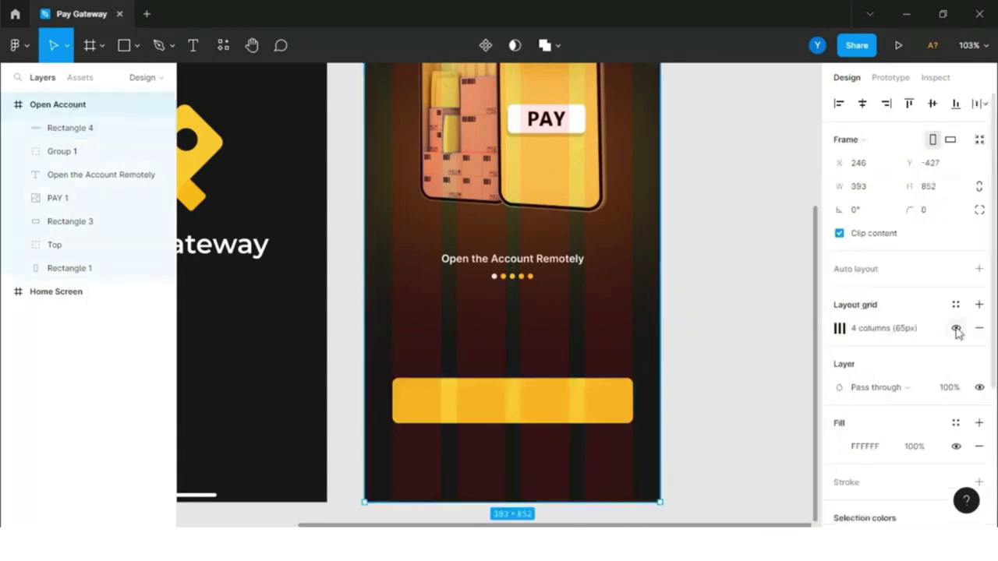
click(955, 328)
Add the text "Get Started" to the Open Account frame and place it on the yellow button
key(t)
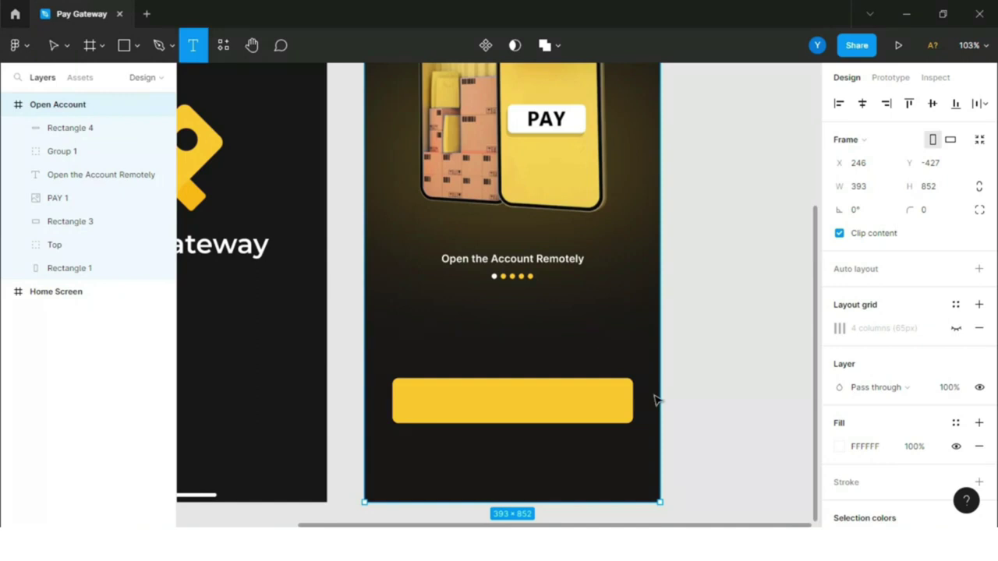
click(473, 344)
text(G)
key(Escape)
text(et s)
key(BackSpace)
text(Started)
key(Escape)
drag(488, 350, 528, 408)
Set the "Get Started" label's fill to 171717 and its size to 16, and center it on the yellow button
scroll(901, 422, down, 2)
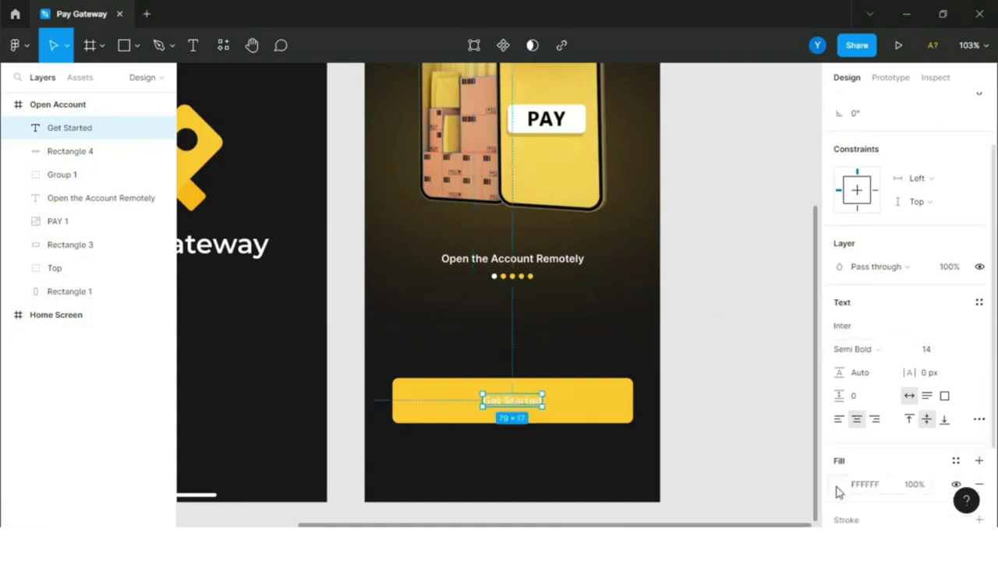
click(838, 483)
click(669, 372)
click(579, 465)
key(Escape)
click(959, 349)
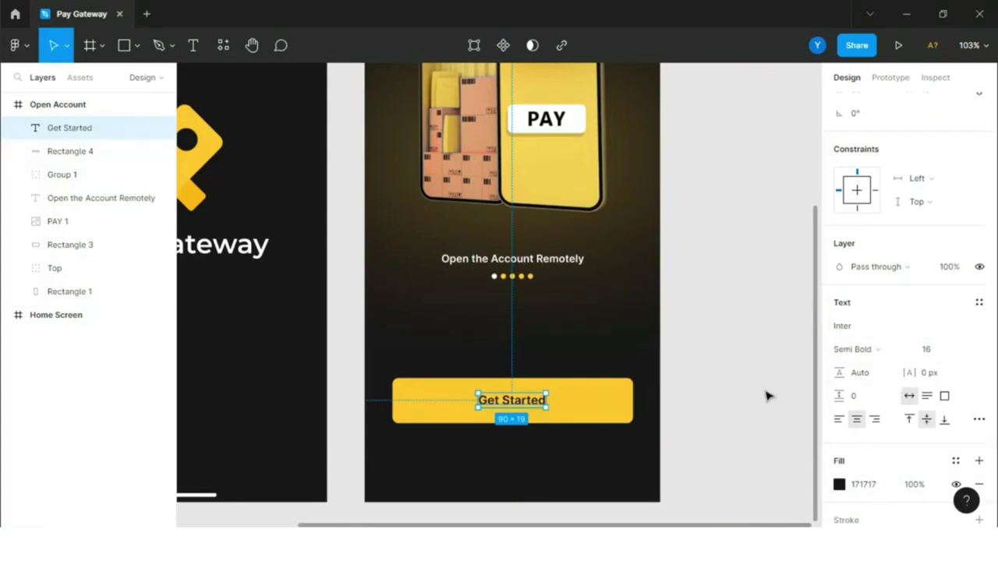
scroll(897, 163, up, 2)
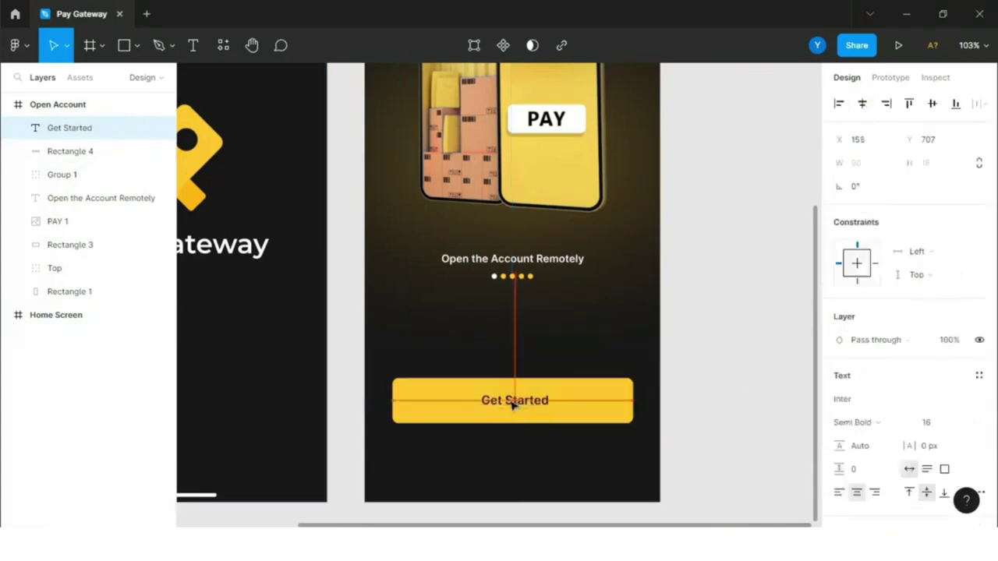
click(722, 385)
Group the yellow button rectangle with its label and name the group "Get Started"
scroll(719, 413, down, 3)
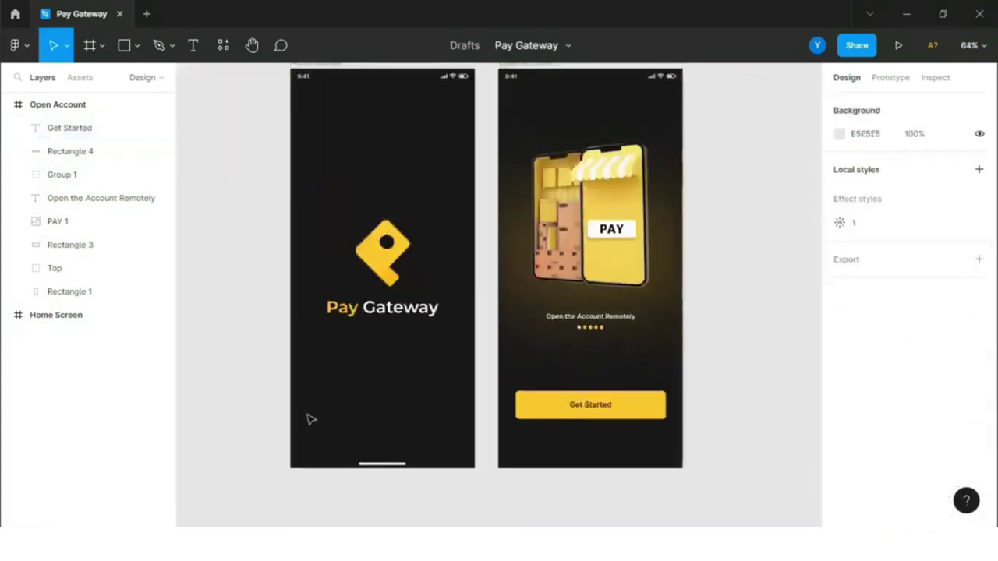
ctrl+scroll(230, 398, down, 2)
click(75, 150)
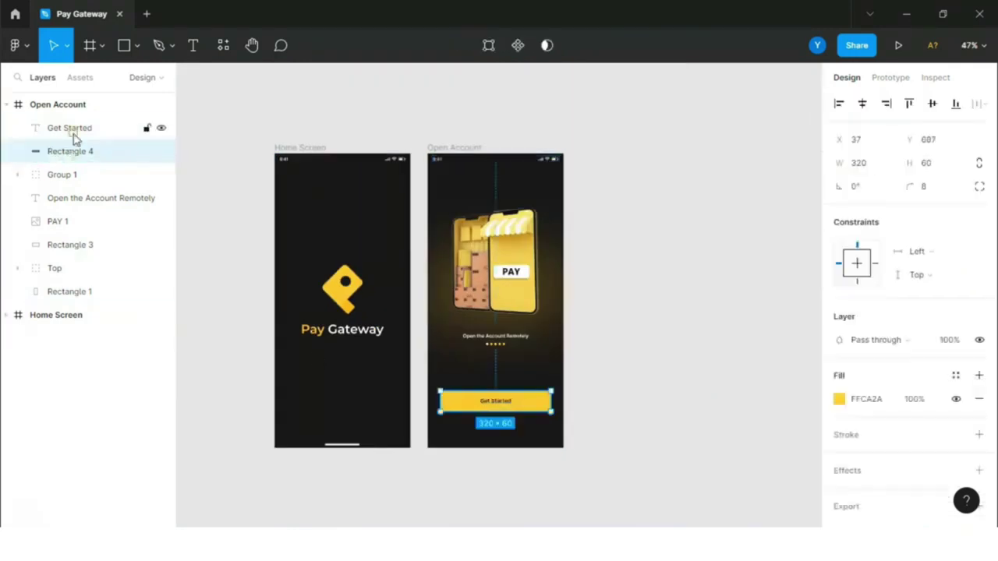
shift+click(76, 134)
key(ctrl+g)
click(19, 128)
double_click(87, 151)
key(ctrl+c)
double_click(58, 131)
key(ctrl+v)
click(18, 128)
click(7, 104)
click(688, 236)
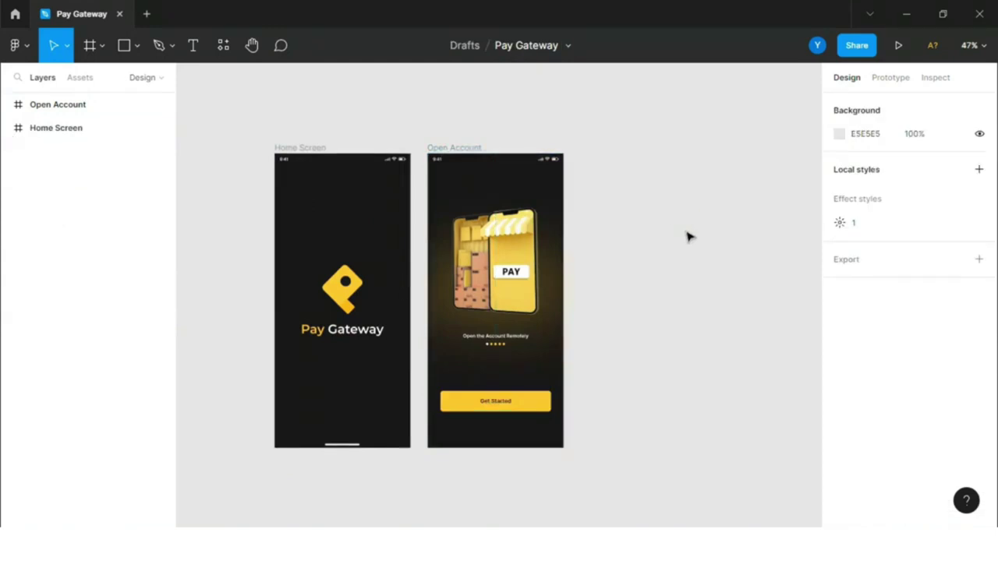
Duplicate the Open Account frame beside the original and rename the copy "Log in"
click(37, 102)
alt+drag(493, 196, 647, 200)
click(759, 200)
scroll(764, 290, up, 1)
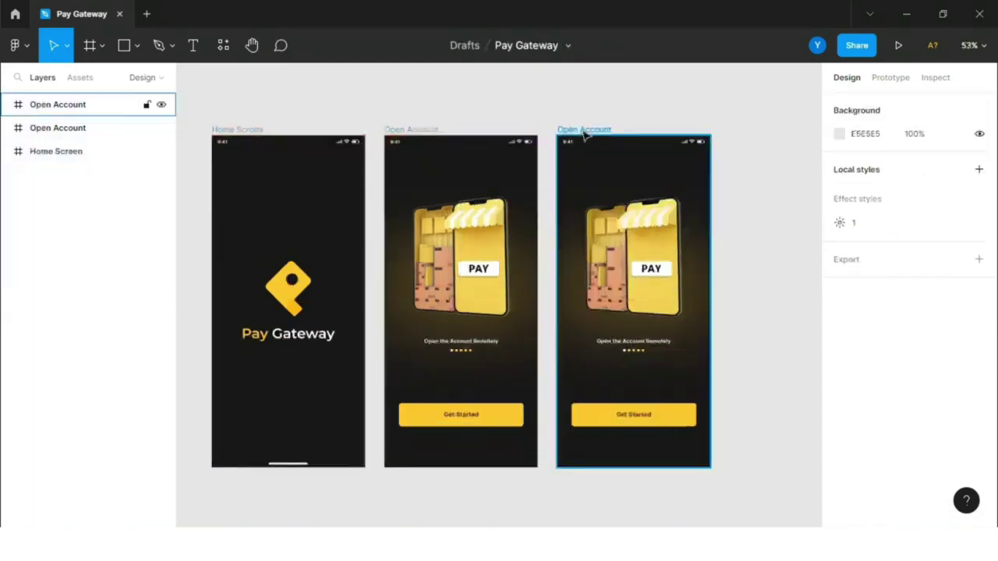
double_click(584, 129)
text(Lo)
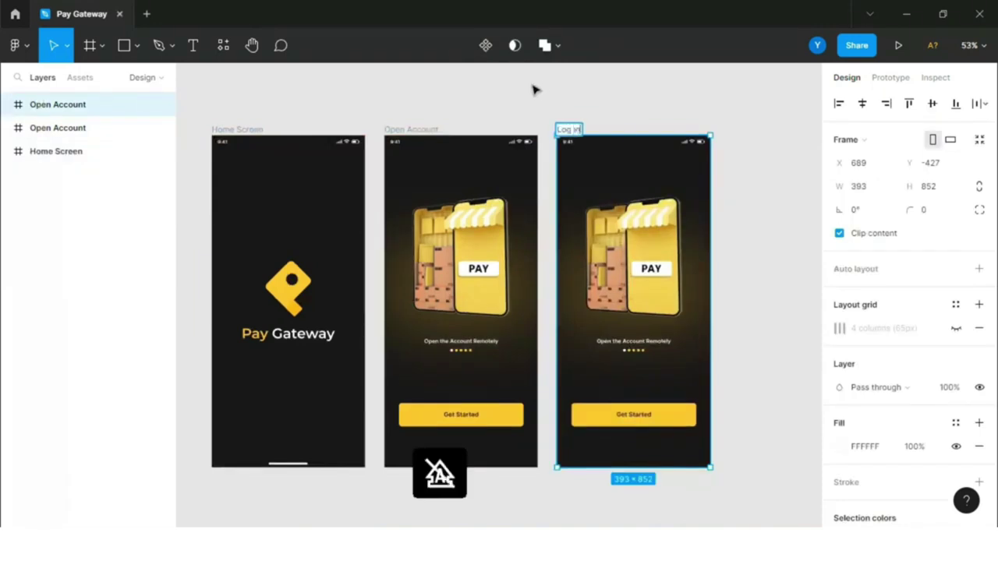
text(g in)
click(740, 131)
scroll(753, 296, up, 1)
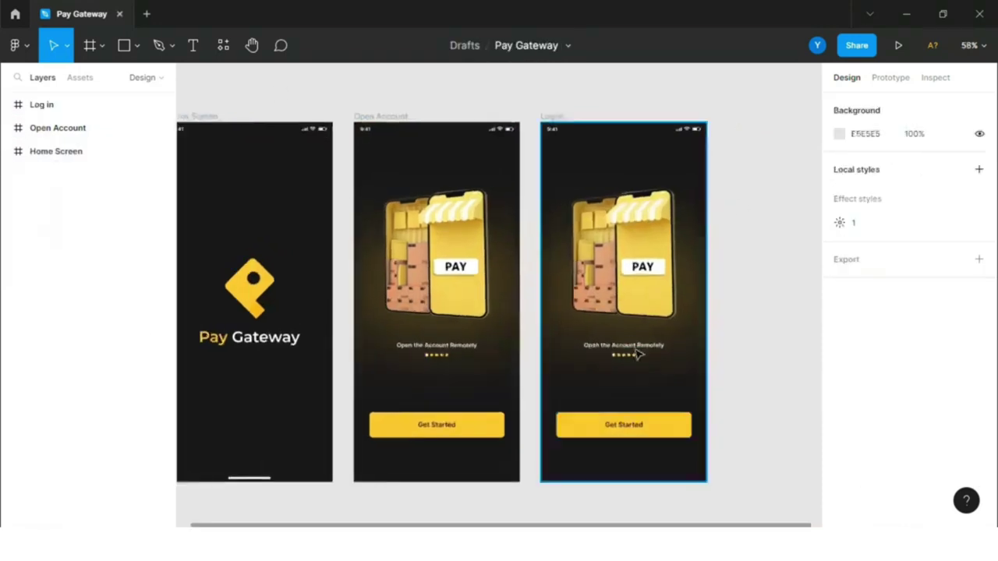
Delete the phone illustration, its glow rectangle, the caption and the page dots from the Log in frame
click(650, 296)
key(Delete)
click(650, 296)
key(Delete)
click(647, 345)
key(Delete)
click(67, 152)
key(Delete)
click(204, 41)
click(592, 180)
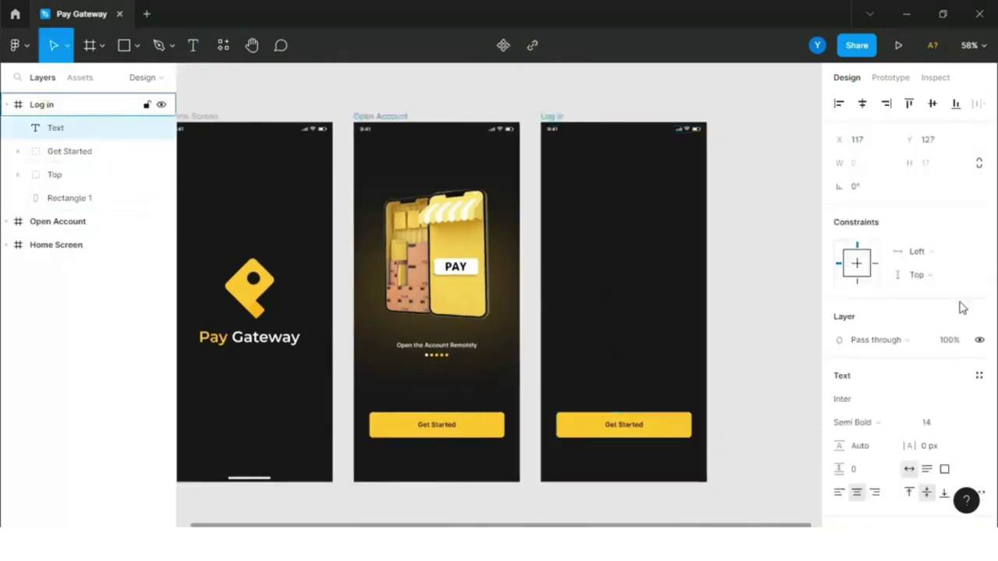
key(Escape)
Show the Log in frame's layout grid and add the heading text "Log in" near the top of the frame
click(958, 327)
key(t)
click(583, 166)
text(L)
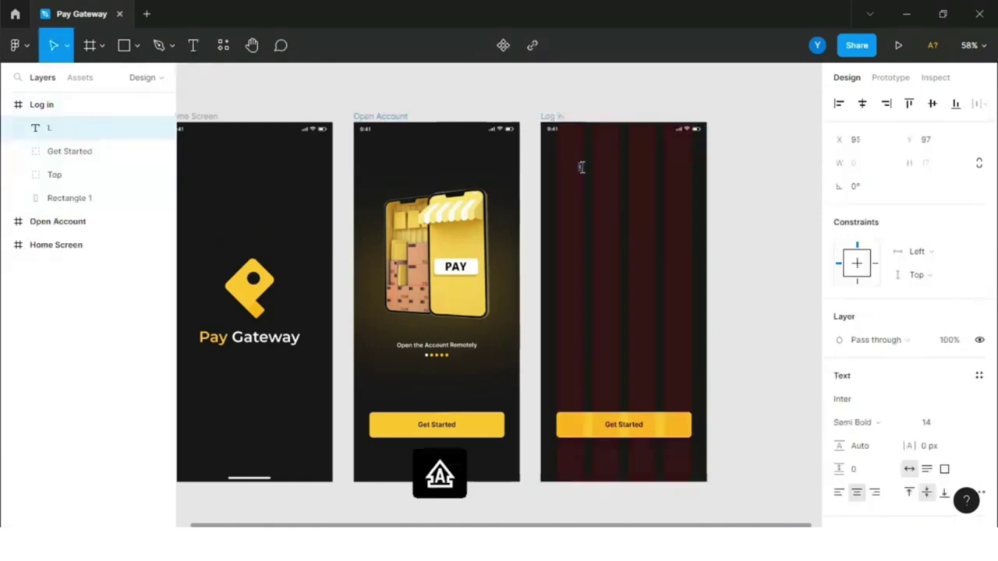
text(og in)
Make the "Log in" heading Bold at size 32 and align it to the left edge of the first grid column
click(897, 422)
click(862, 271)
click(964, 423)
click(956, 406)
click(647, 193)
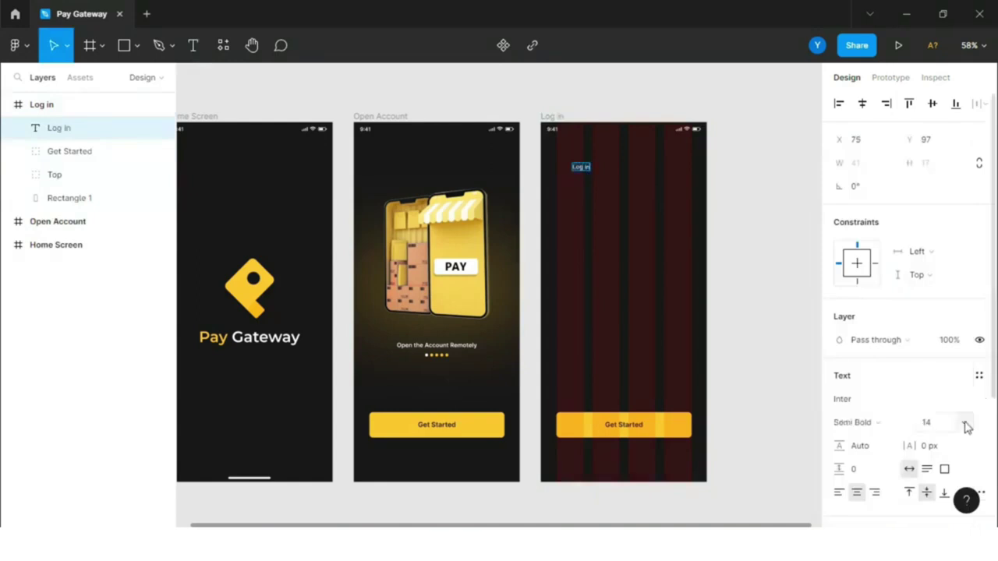
click(965, 423)
click(958, 407)
click(905, 422)
click(857, 275)
scroll(441, 189, up, 5)
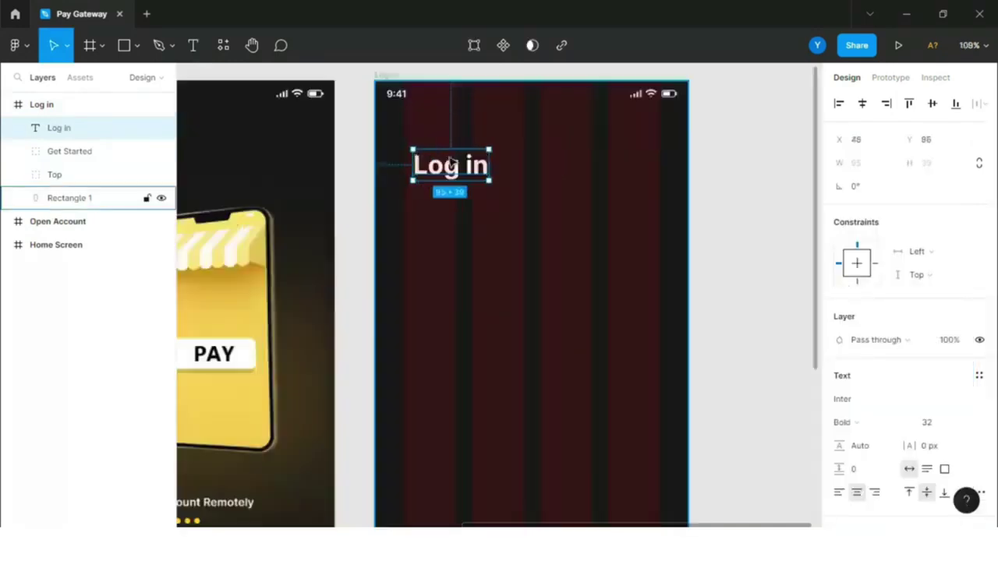
drag(437, 195, 440, 195)
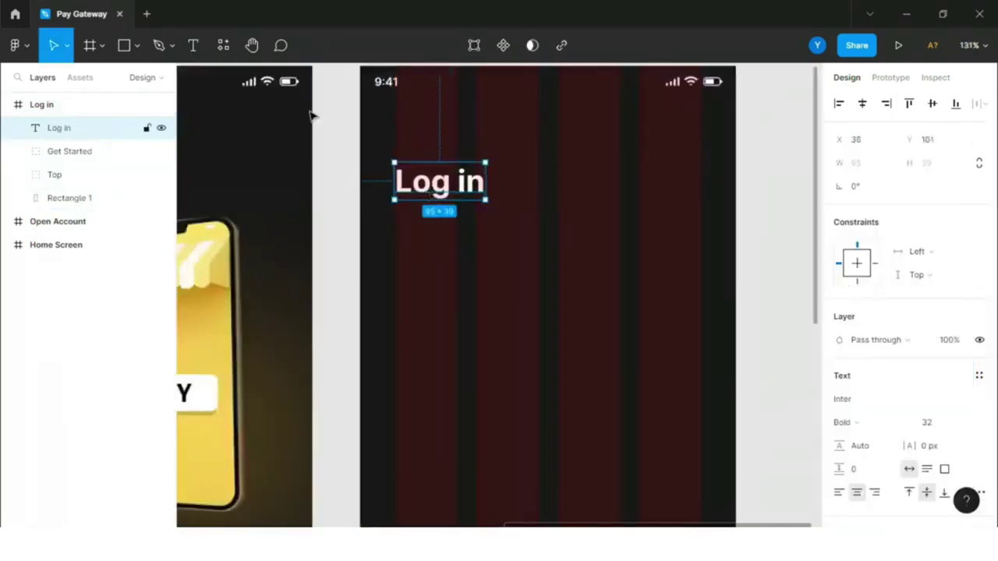
Draw a circle about 22 × 22 px in line with the "Log in" heading, in the last grid column
click(132, 50)
click(94, 133)
click(672, 179)
drag(626, 223, 699, 179)
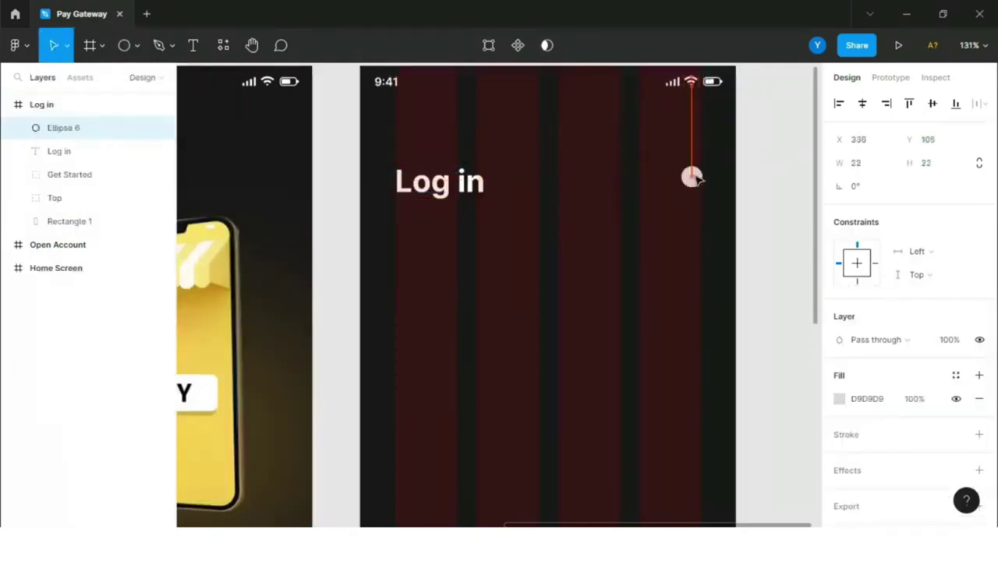
click(768, 167)
Set the canvas background color to FFFFFF
click(841, 134)
click(860, 136)
text(FFFFFF)
key(Return)
Import the delete X icon onto the circle in the Log in frame and hide the frame's layout grid
scroll(660, 374, down, 1)
click(315, 544)
drag(239, 106, 668, 183)
key(shift+Return)
click(956, 328)
scroll(696, 170, up, 6)
Resize the circle behind the X icon to 25 × 25 and fill it with white (FFFFFF)
click(699, 199)
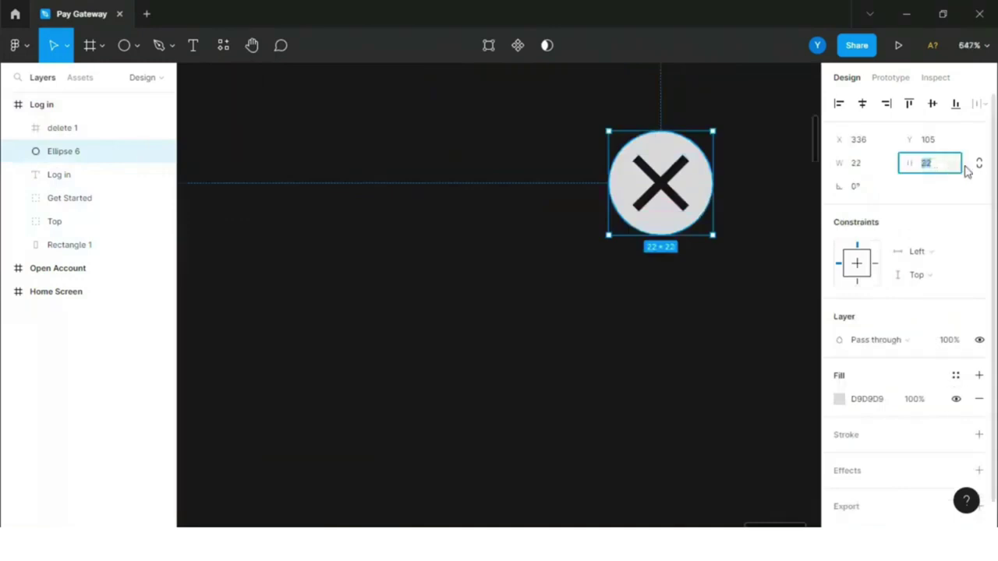
text(25)
key(Return)
click(865, 398)
text(fff)
key(Return)
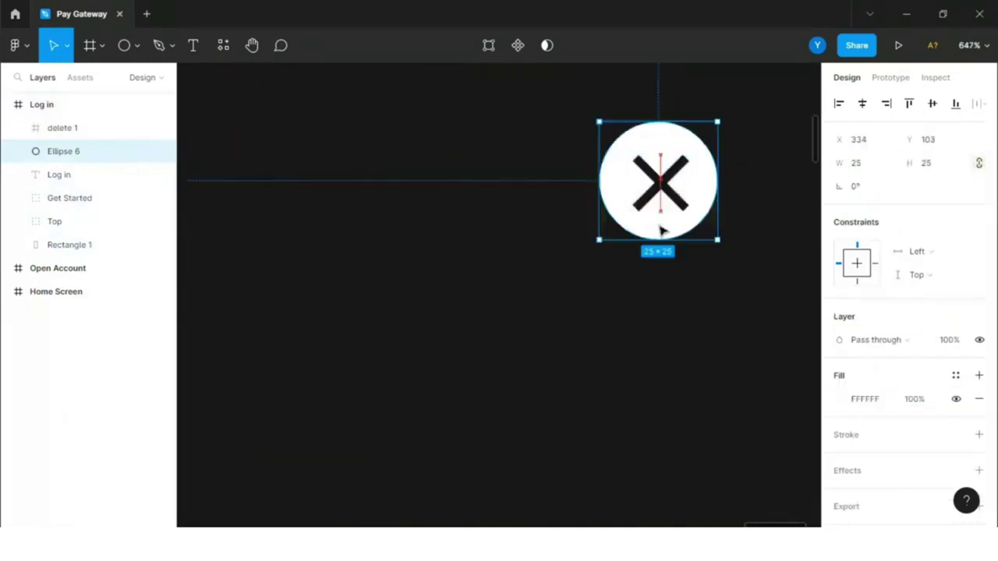
Add the text "Enter your mobile phone number" below the "Log in" heading
scroll(697, 300, down, 2)
scroll(698, 300, down, 5)
click(768, 270)
key(t)
scroll(394, 352, down, 2)
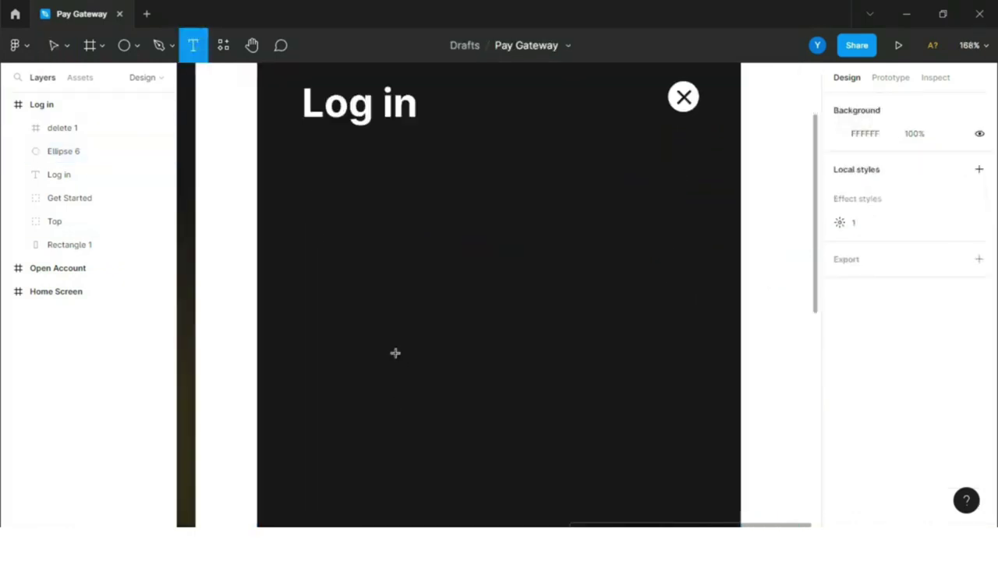
click(347, 191)
key(Caps_Lock)
text(Enter your mobile phone number)
Set the phone number prompt's text size to 14 and move it beneath the "Log in" heading
key(ctrl+a)
click(966, 422)
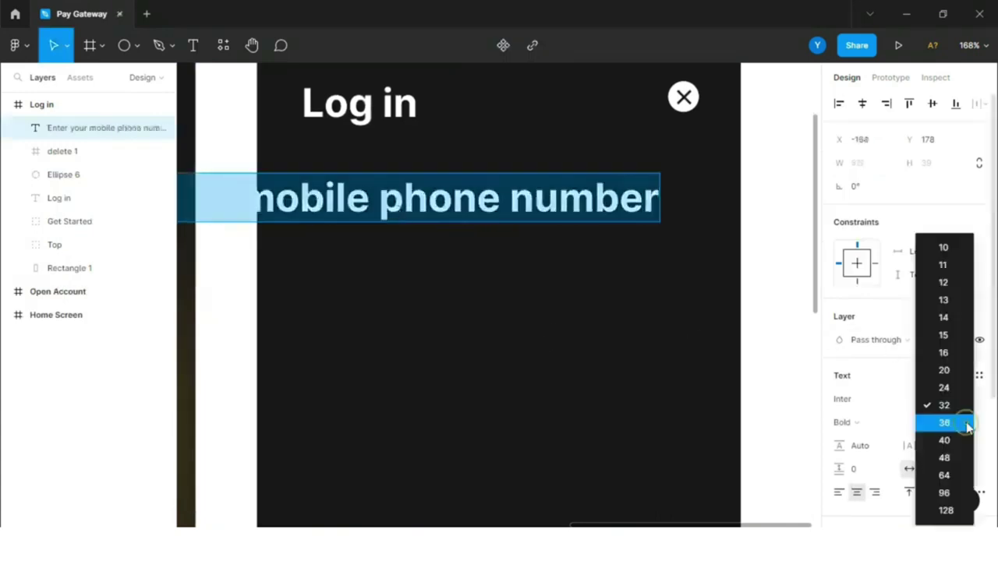
click(947, 318)
drag(262, 199, 398, 194)
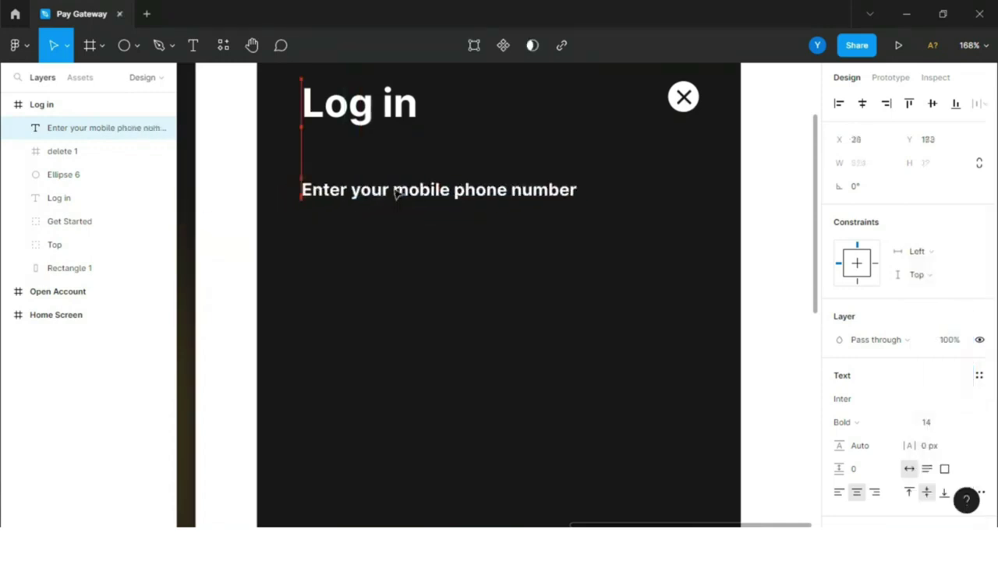
Change the phone number prompt's font to Montserrat with Medium weight
click(858, 422)
click(891, 229)
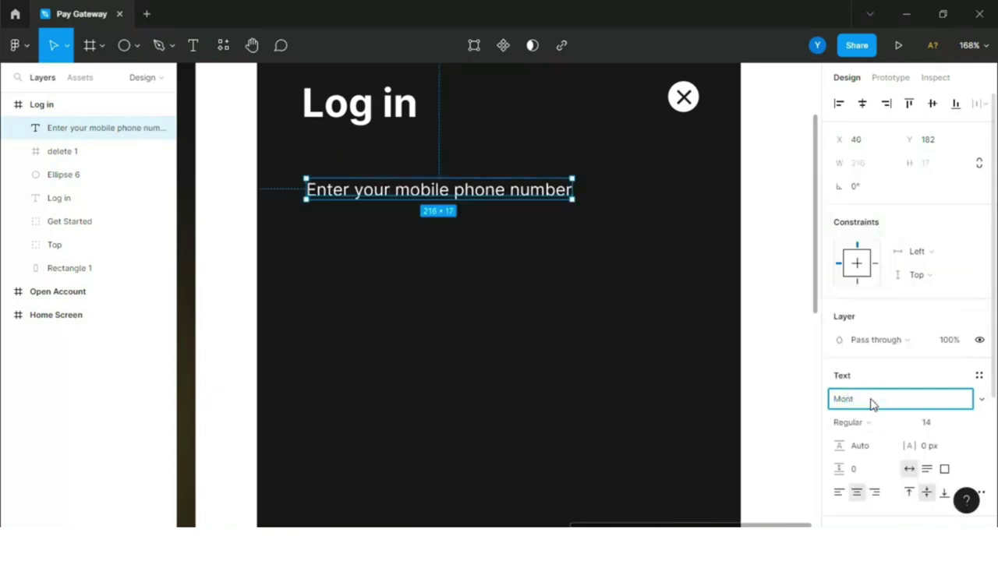
click(897, 405)
text(Monts)
key(Return)
click(894, 422)
click(891, 239)
Change the "Log in" heading's font to Montserrat
click(358, 103)
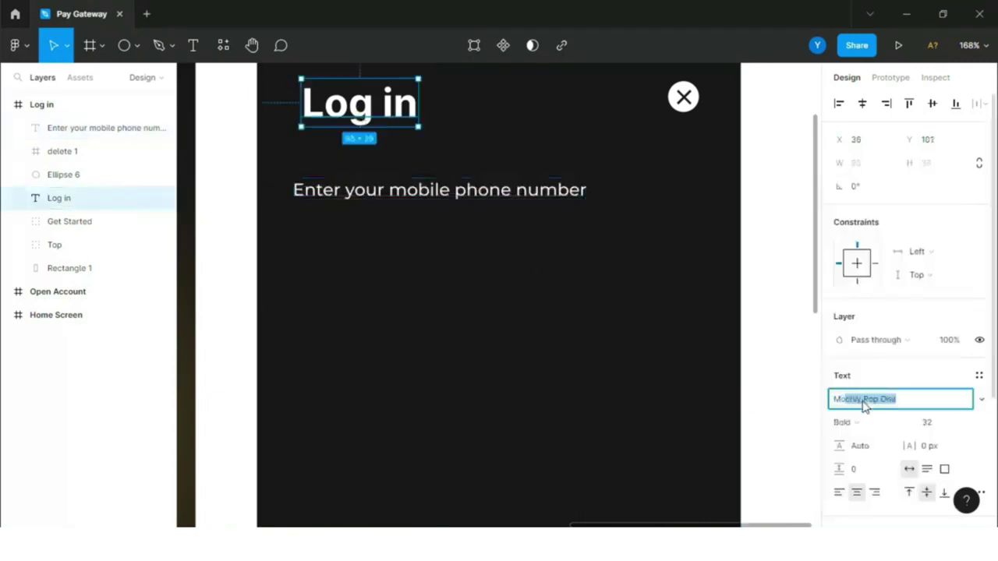
key(Return)
key(Escape)
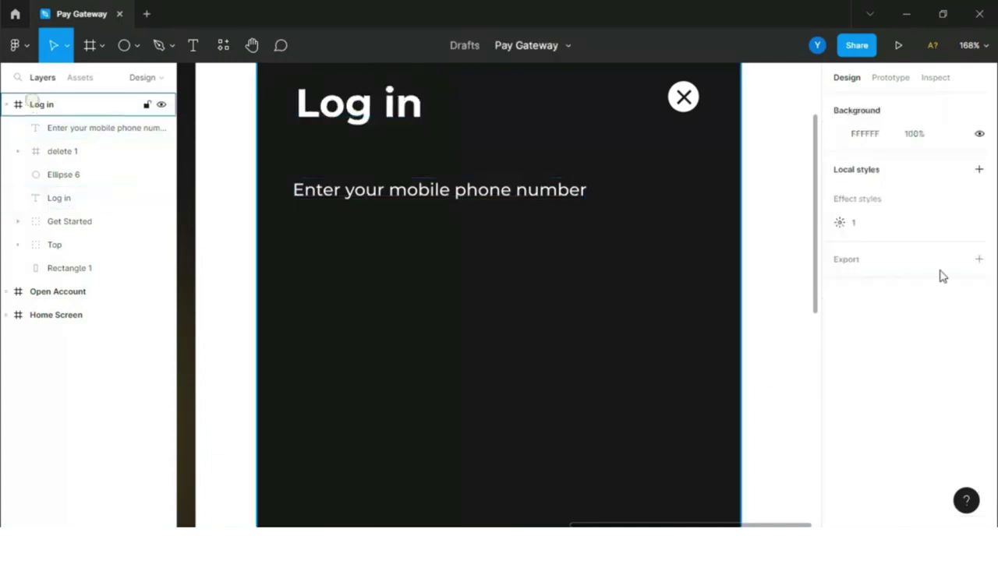
Show the Log in frame's layout grid and align the heading and phone number prompt to the first column's left edge
click(956, 328)
drag(337, 193, 337, 195)
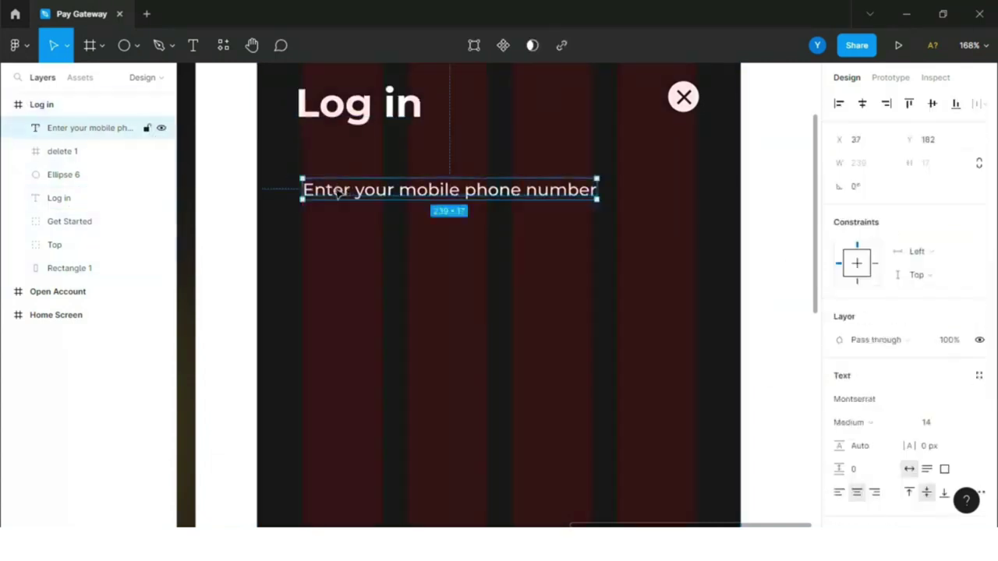
click(62, 198)
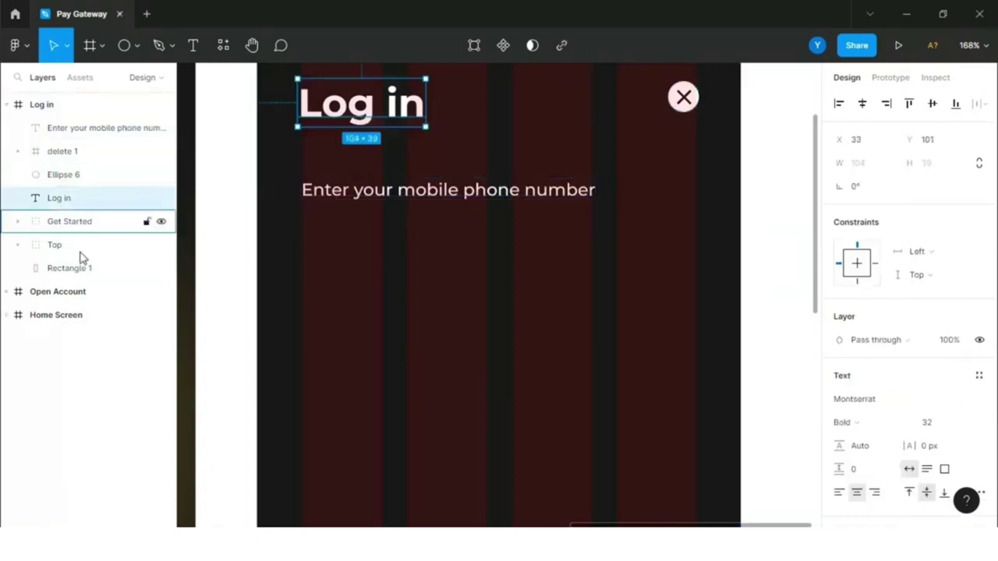
Group the white circle with the X icon and name the group "Delete"
click(65, 173)
shift+click(76, 151)
key(ctrl+g)
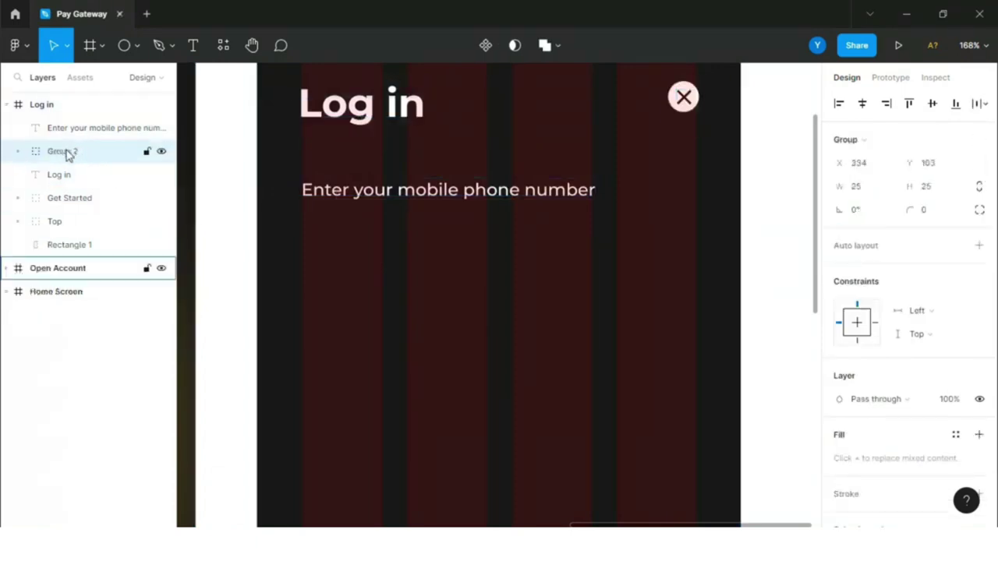
double_click(67, 152)
text(Celete)
click(220, 181)
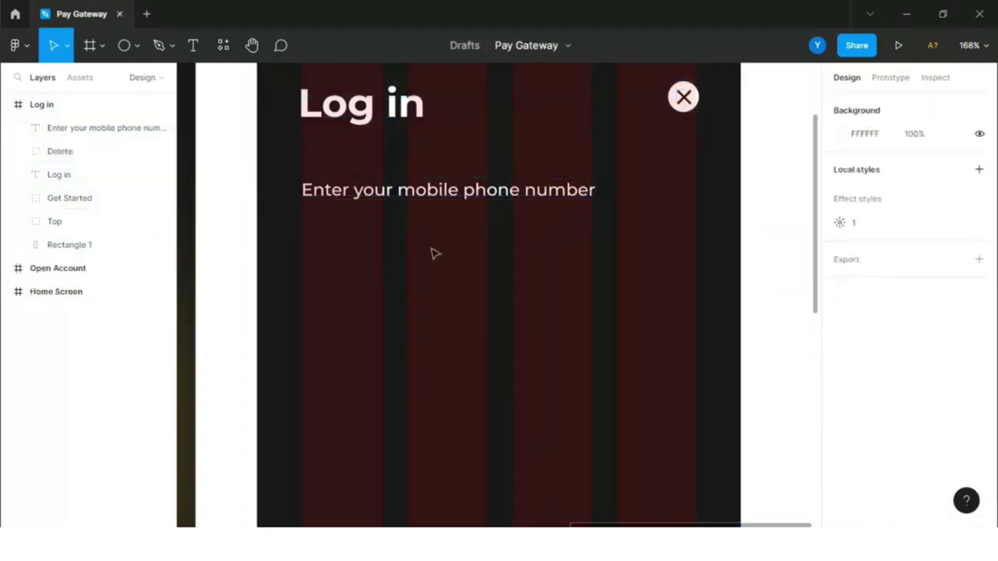
Draw an input field rectangle about 320 px wide across the four columns, below the phone number prompt
click(137, 47)
click(111, 73)
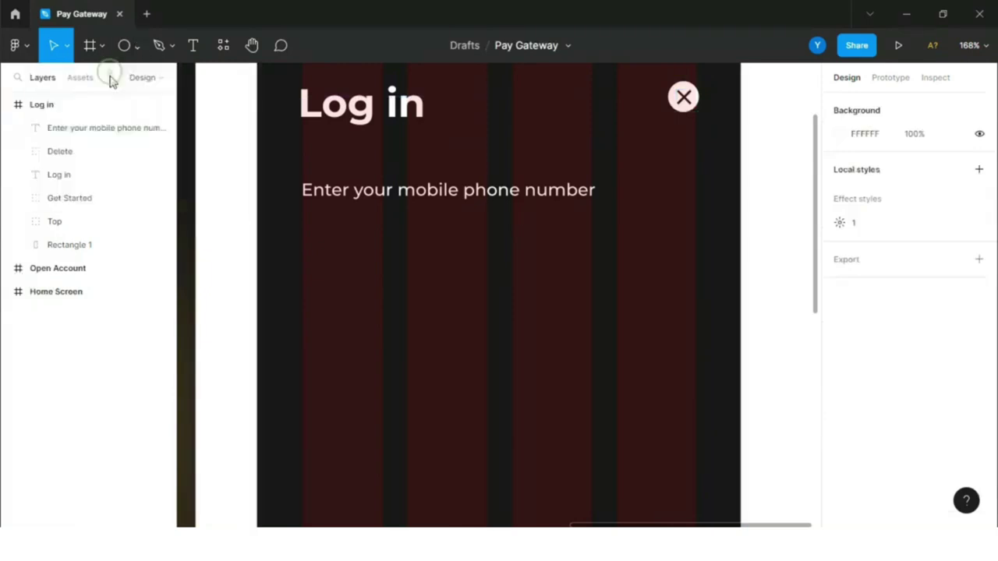
click(138, 44)
click(149, 83)
click(160, 77)
click(138, 47)
click(97, 78)
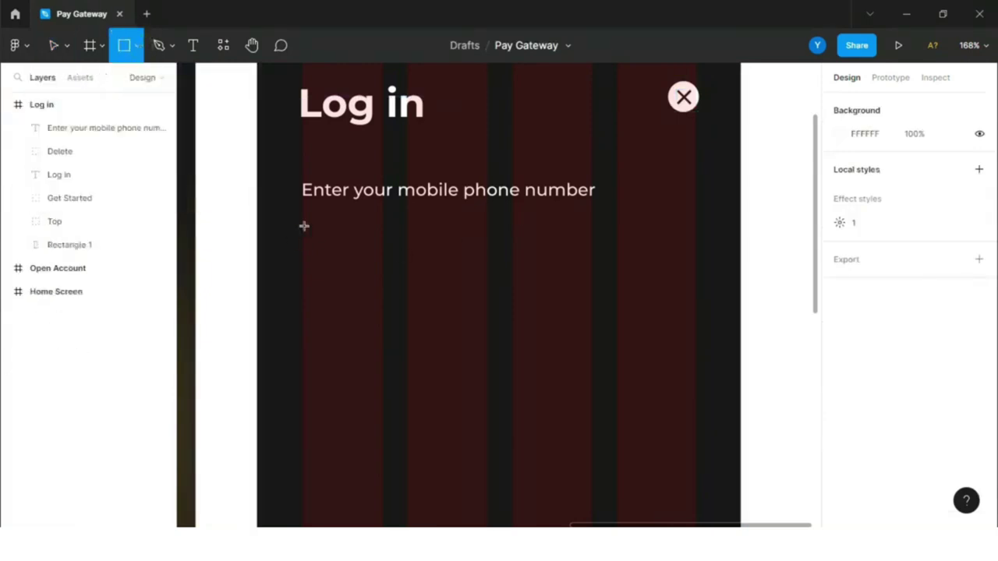
drag(303, 223, 699, 284)
Set the input field rectangle's height to 60 and its corner radius to 8
click(933, 166)
key(Up)
key(Up)
key(Up)
key(Up)
key(Up)
key(Up)
key(Up)
key(Up)
key(Up)
key(Up)
key(Up)
click(932, 187)
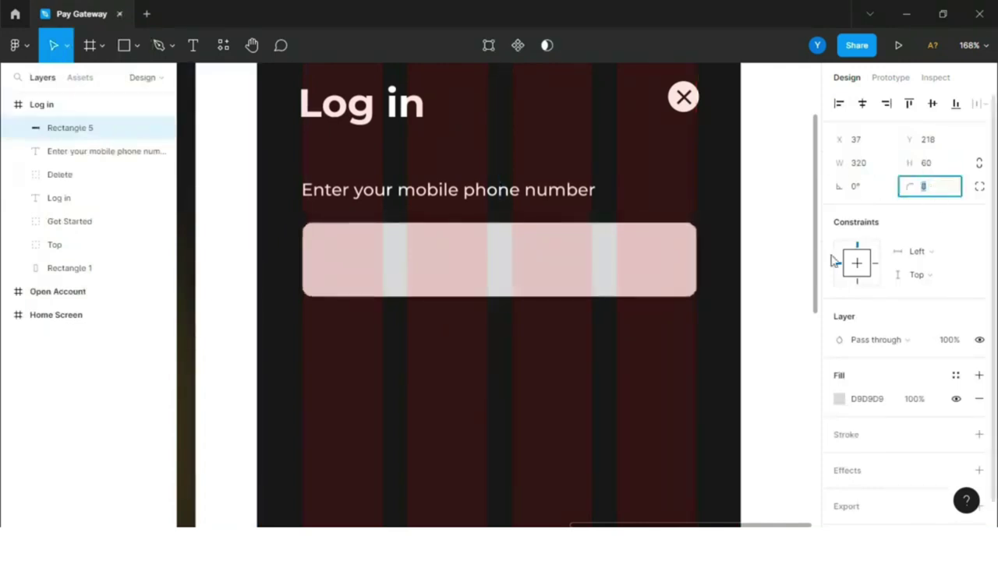
text(8)
key(Return)
Fill the input field rectangle with dark gray (232323) and hide the Log in frame's layout grid
click(839, 399)
click(768, 461)
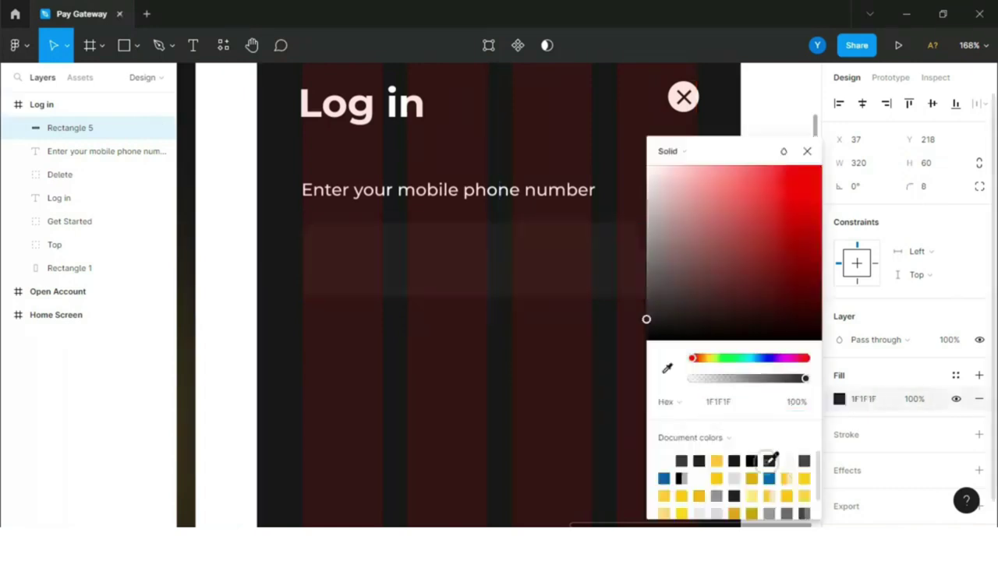
click(805, 461)
click(807, 151)
click(875, 399)
text(232323)
key(Return)
click(764, 279)
click(54, 104)
click(956, 328)
Add the placeholder text "+887(--)" over the input field in Montserrat Medium, size 16
click(193, 45)
click(337, 256)
text(+887(--))
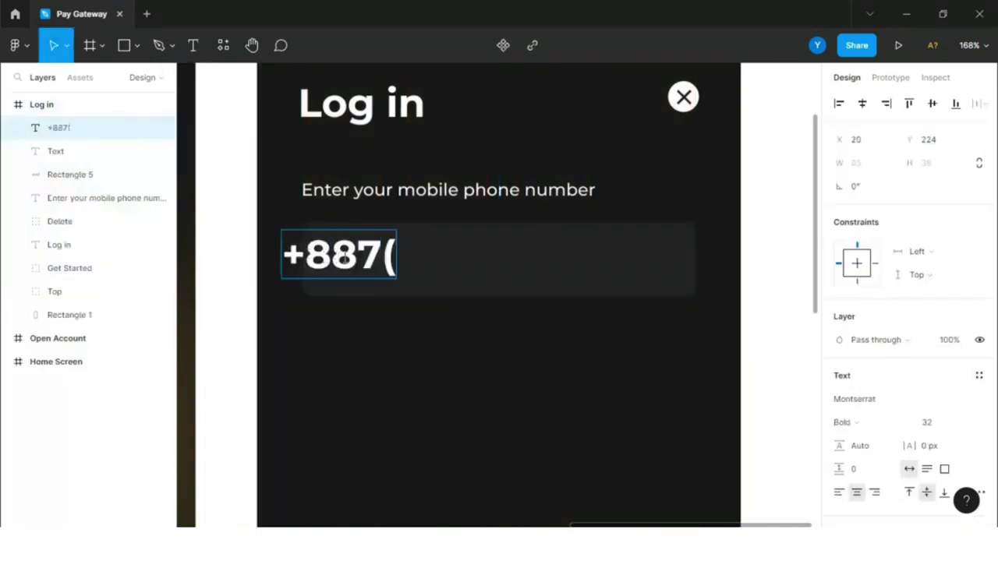
key(ctrl+a)
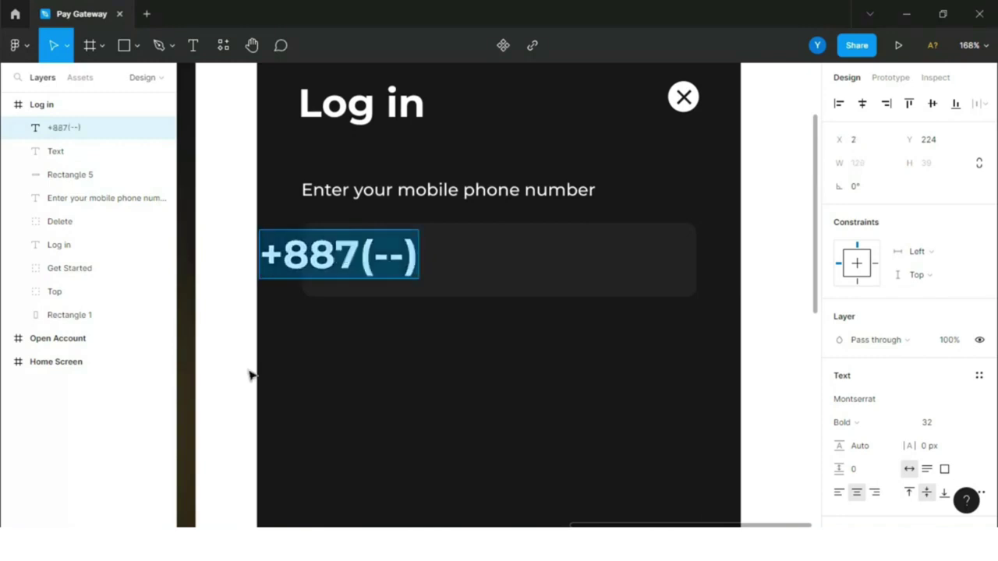
click(965, 425)
click(943, 353)
click(904, 422)
click(909, 240)
key(Escape)
Extend the placeholder to "+887(--) --- --- ---" and position it inside the input field
drag(339, 259, 371, 265)
double_click(409, 251)
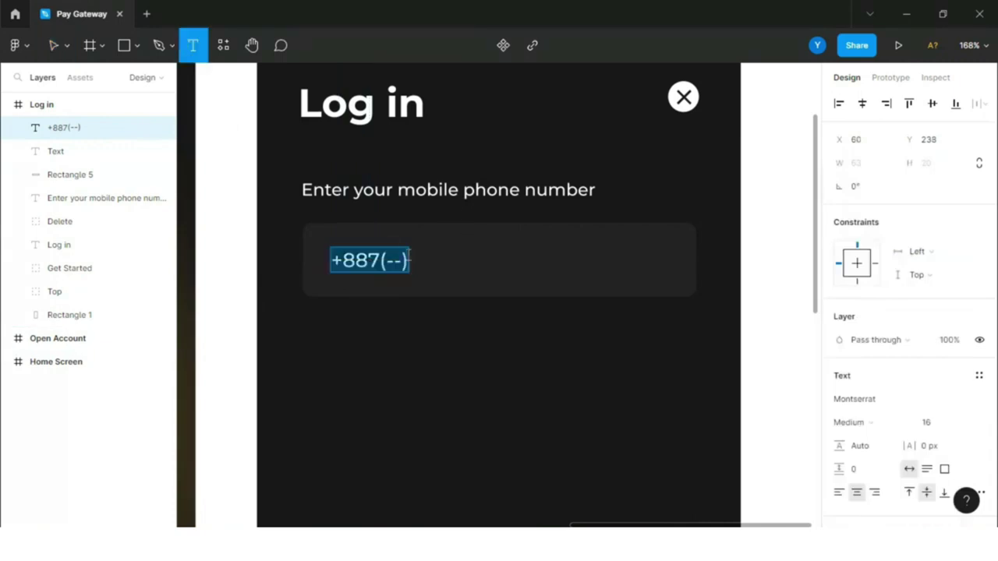
text(--- --- ---)
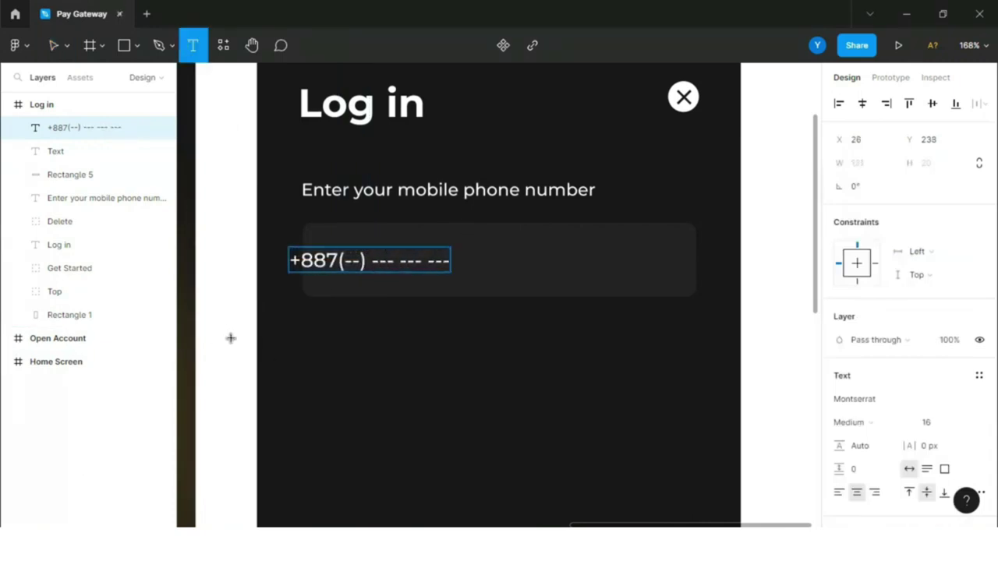
key(Escape)
drag(324, 267, 361, 267)
Set the phone placeholder text to size 20 with gray fill 909090 and move it to the field's inner left area
key(Return)
click(965, 234)
click(947, 248)
click(871, 372)
text(909090)
key(Return)
key(Escape)
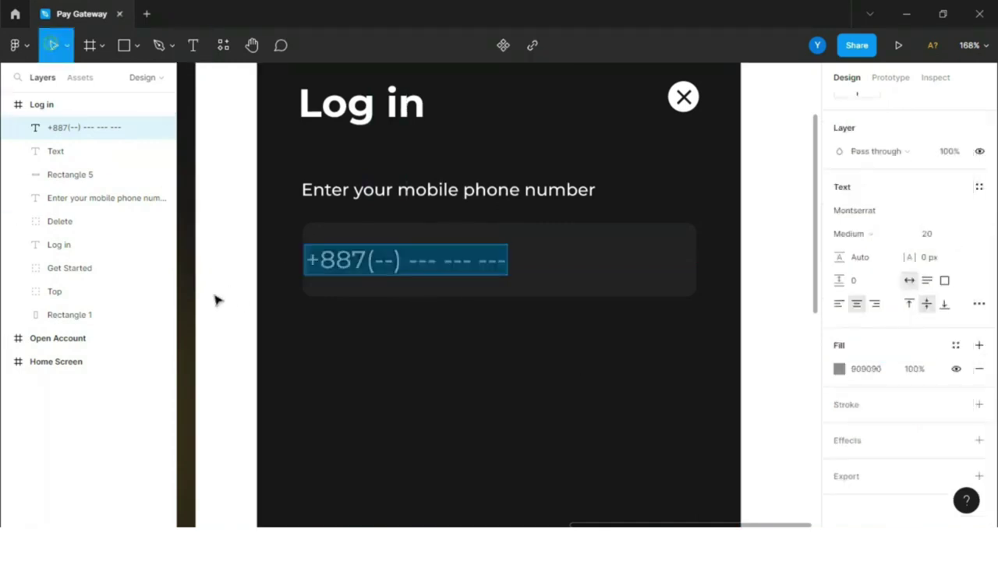
drag(363, 265, 390, 272)
click(377, 307)
scroll(377, 307, down, 1)
Draw a circle about 23 px wide below the input field, with a white (FFFFFF) stroke and no fill
click(133, 44)
click(94, 133)
mouse_move(491, 300)
mouse_down()
mouse_move(523, 334)
mouse_move(499, 313)
mouse_up()
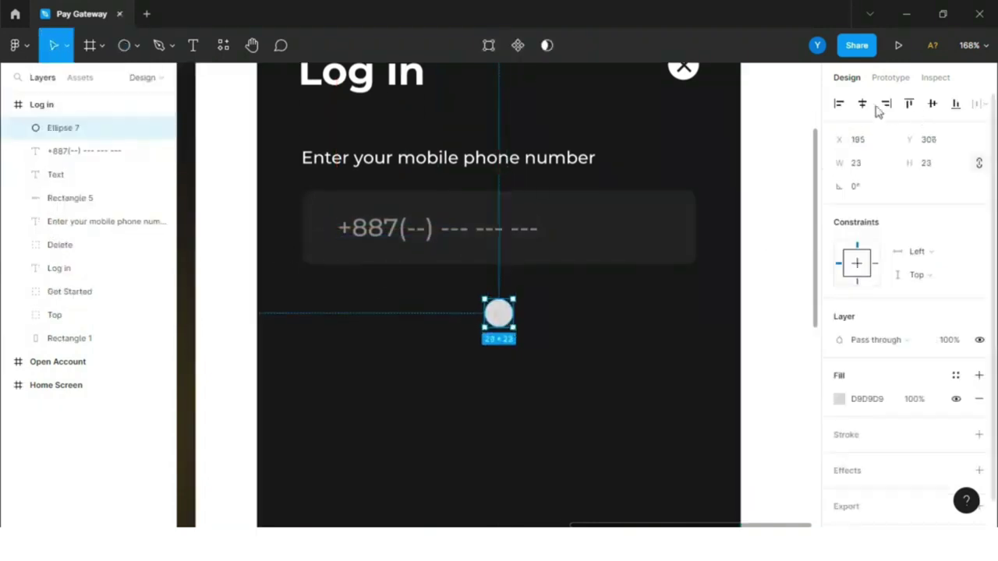
click(979, 435)
click(979, 399)
click(864, 436)
text(f)
key(Return)
Switch to the window holding the icon files and bring the "i" icon into the outlined circle
key(alt+Tab)
drag(343, 131, 500, 315)
click(770, 292)
scroll(528, 320, up, 5)
double_click(473, 320)
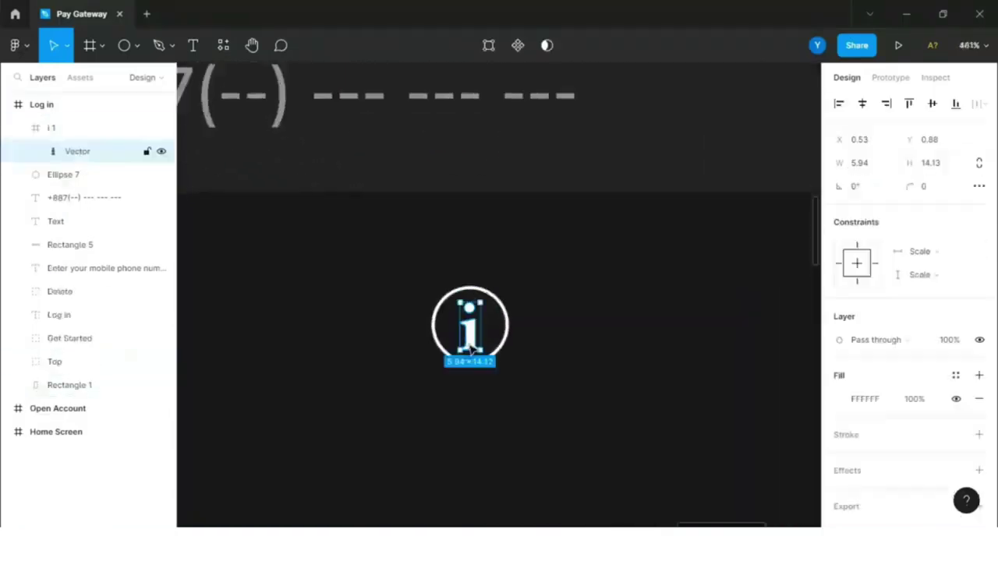
Group the outlined circle with the "i" icon and name the group "i"
click(504, 346)
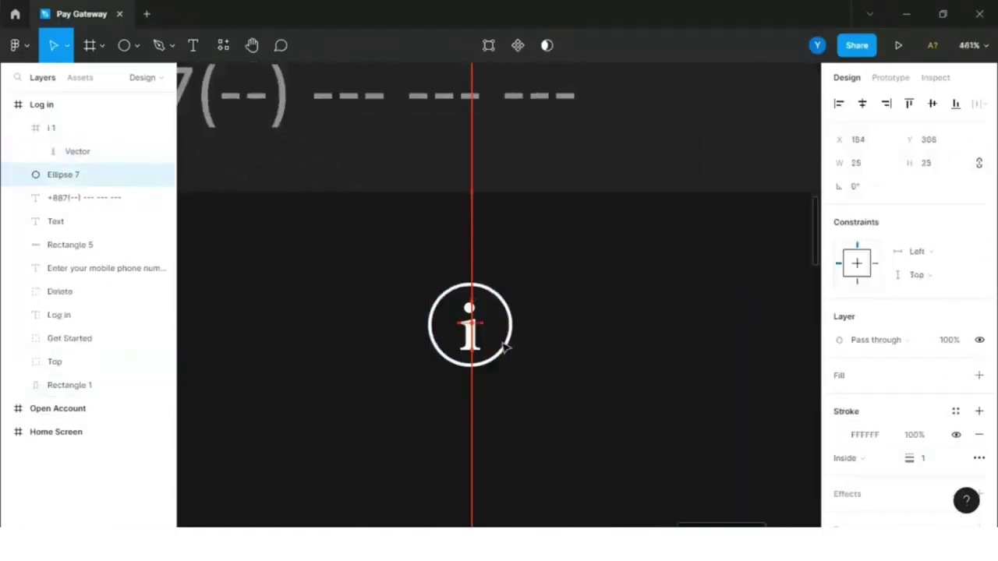
shift+click(62, 128)
key(ctrl+g)
double_click(63, 129)
text(i)
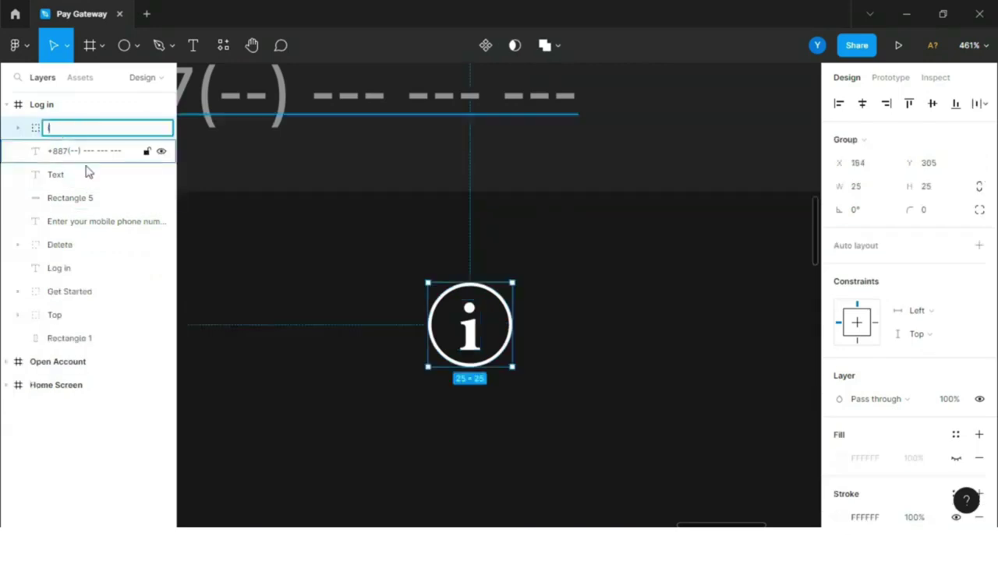
Delete the empty "Text" layer from the Log in frame
click(86, 150)
scroll(424, 256, down, 5)
click(64, 198)
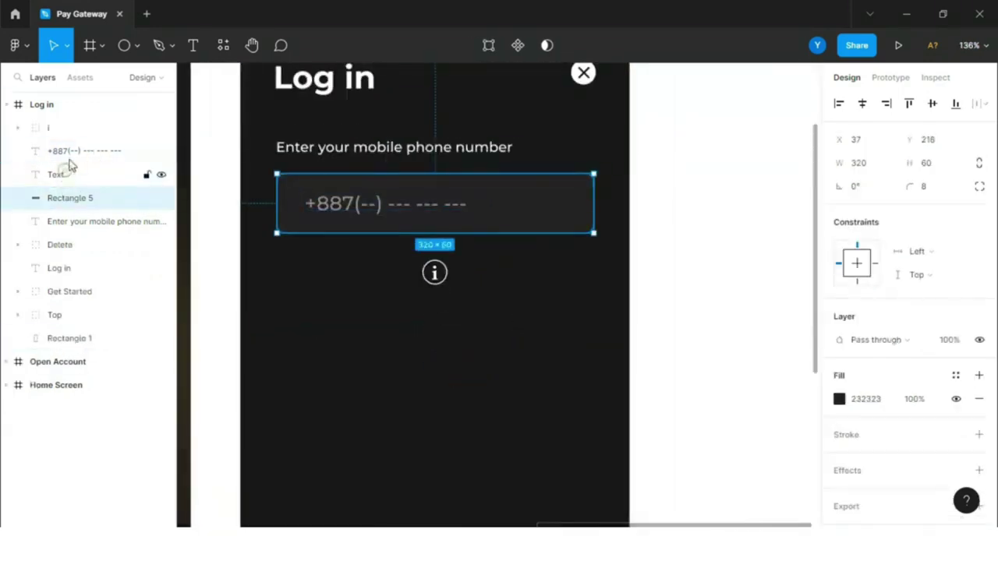
click(70, 175)
key(Delete)
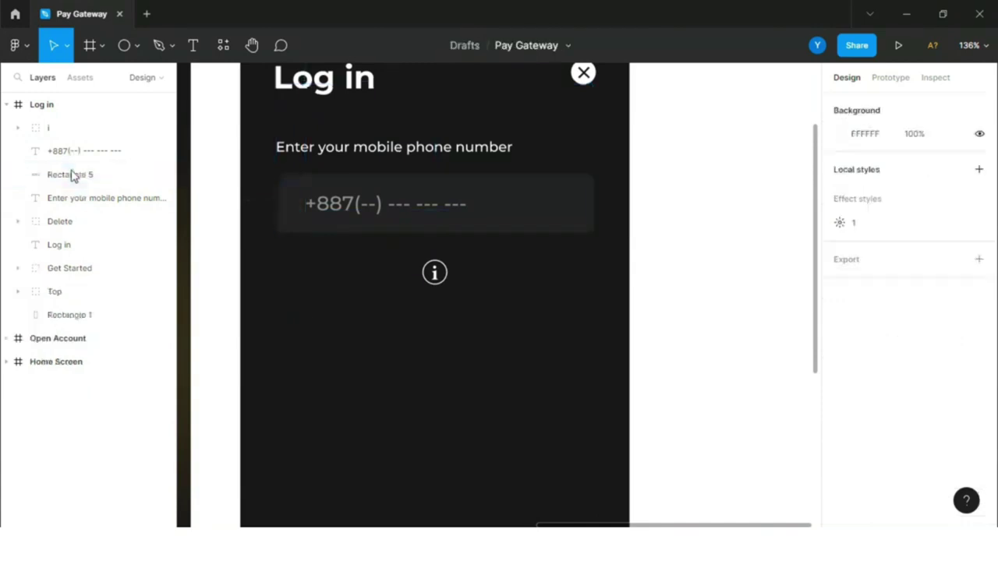
Group the field rectangle with its placeholder text and name the group "+887(--) --- --- ---"
click(71, 173)
shift+click(74, 153)
key(ctrl+g)
double_click(63, 173)
click(69, 152)
double_click(71, 152)
click(19, 150)
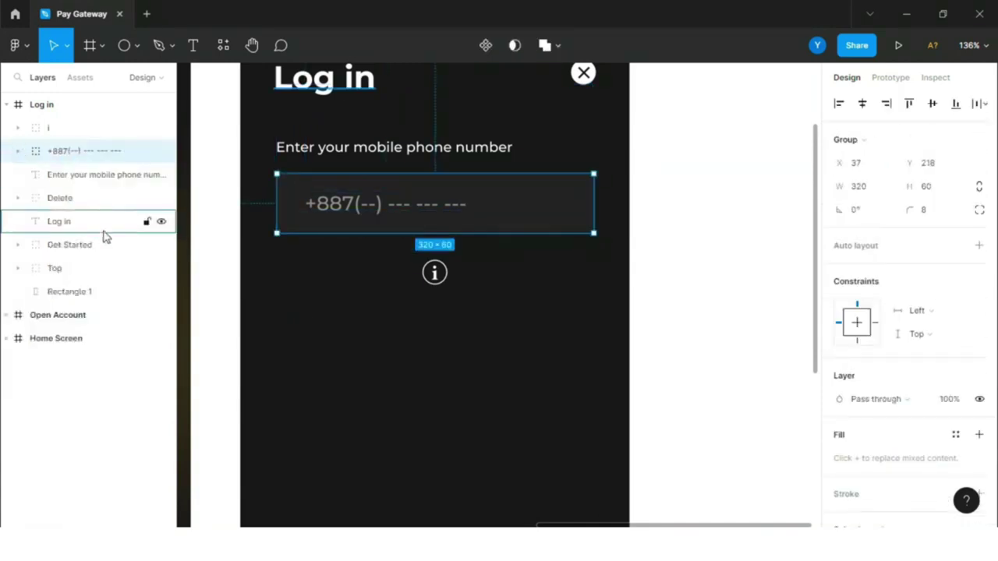
click(724, 296)
scroll(437, 290, up, 10)
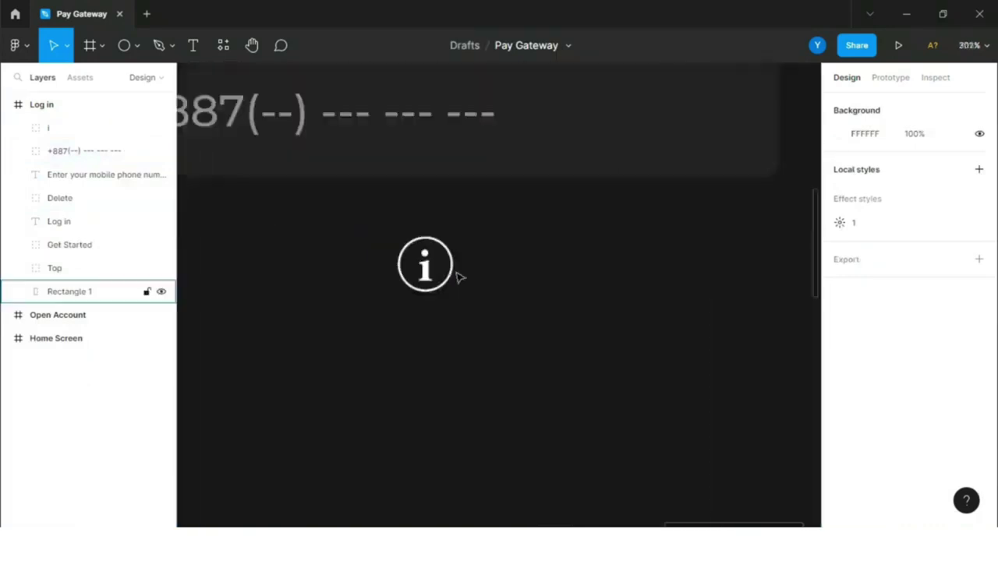
ctrl+click(450, 274)
click(42, 128)
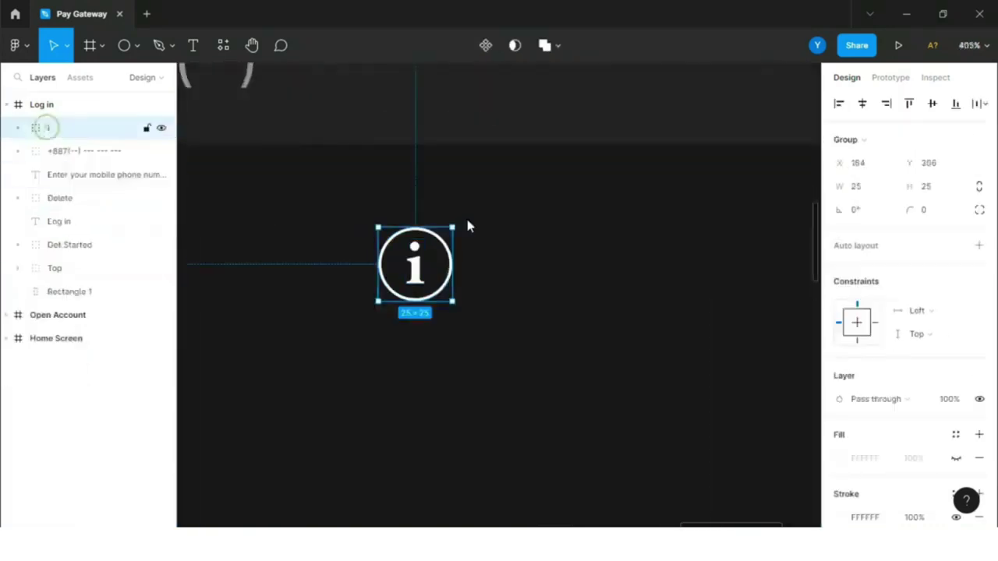
scroll(487, 354, down, 12)
click(713, 338)
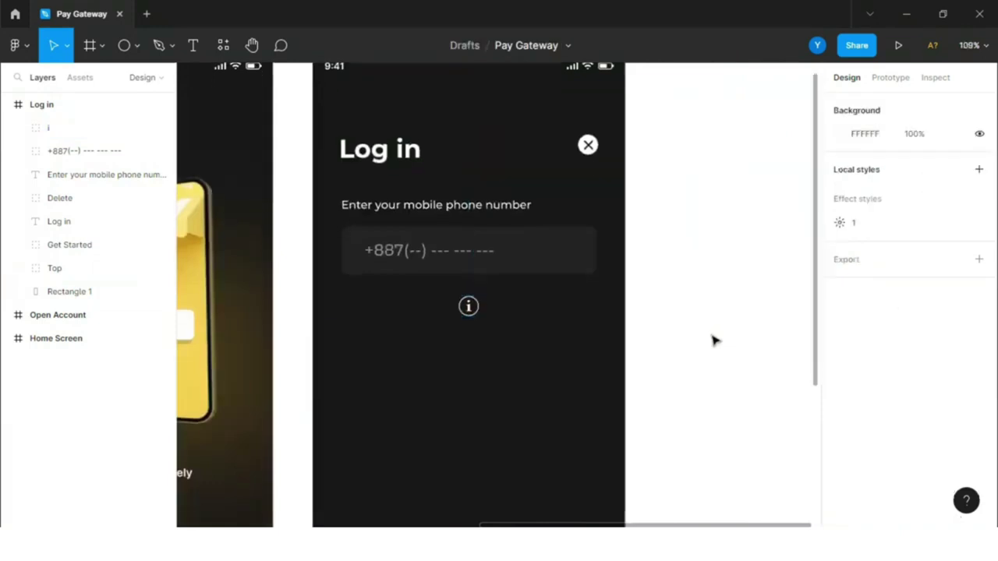
Add the text 'By clicking the “Continue”' below the info icon and move it fully inside the frame
key(t)
click(352, 353)
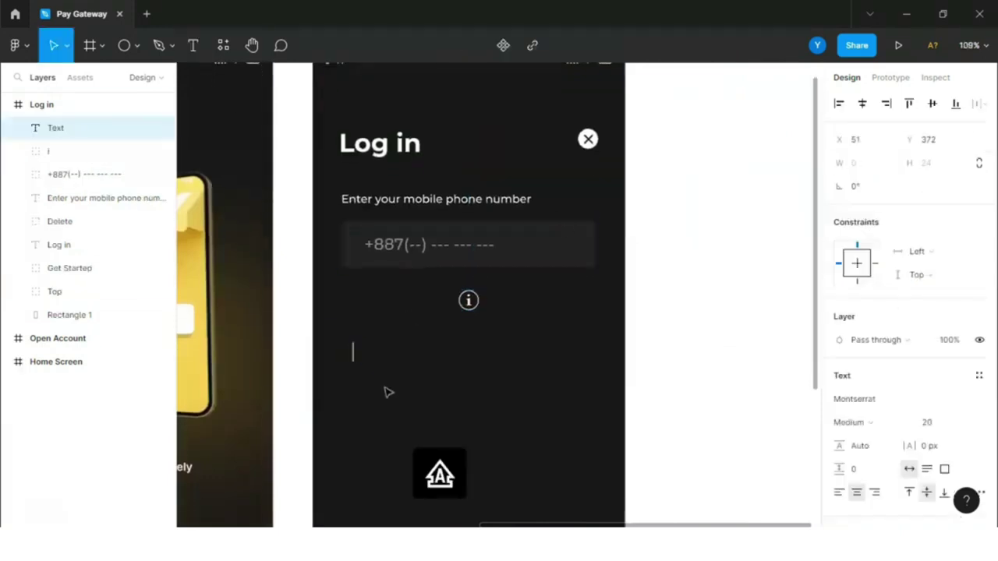
text(By clicking the ")
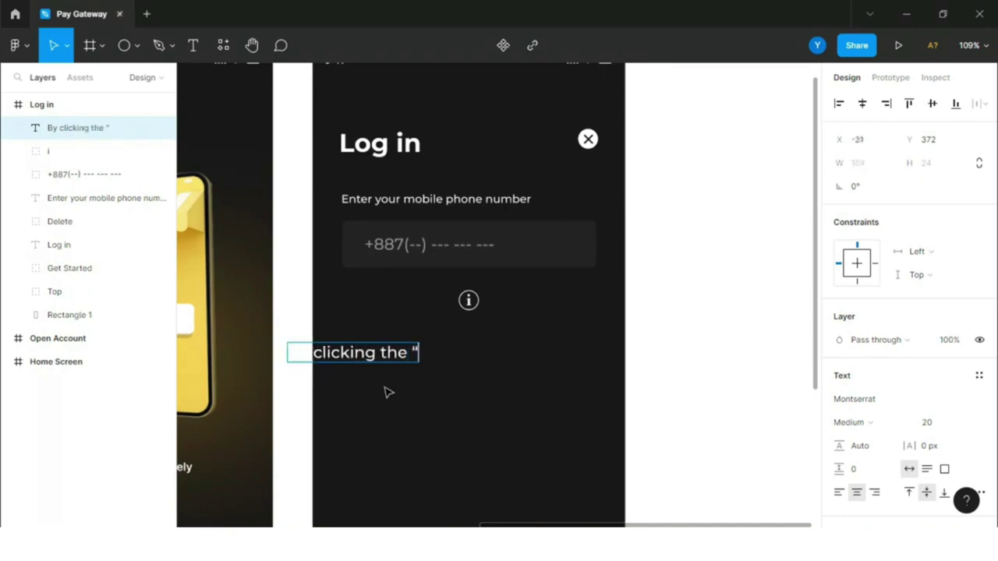
key(Caps_Lock)
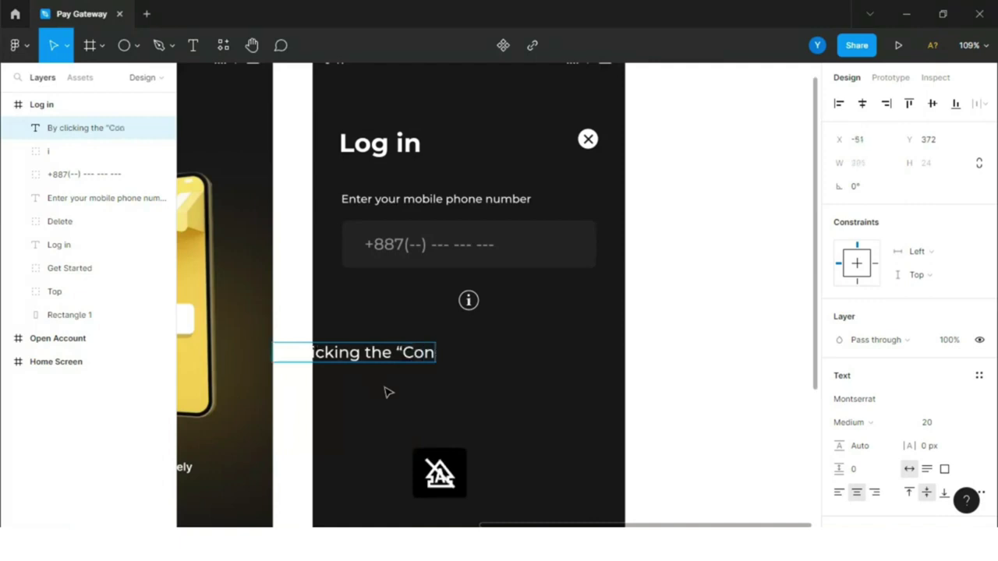
text(tinue)
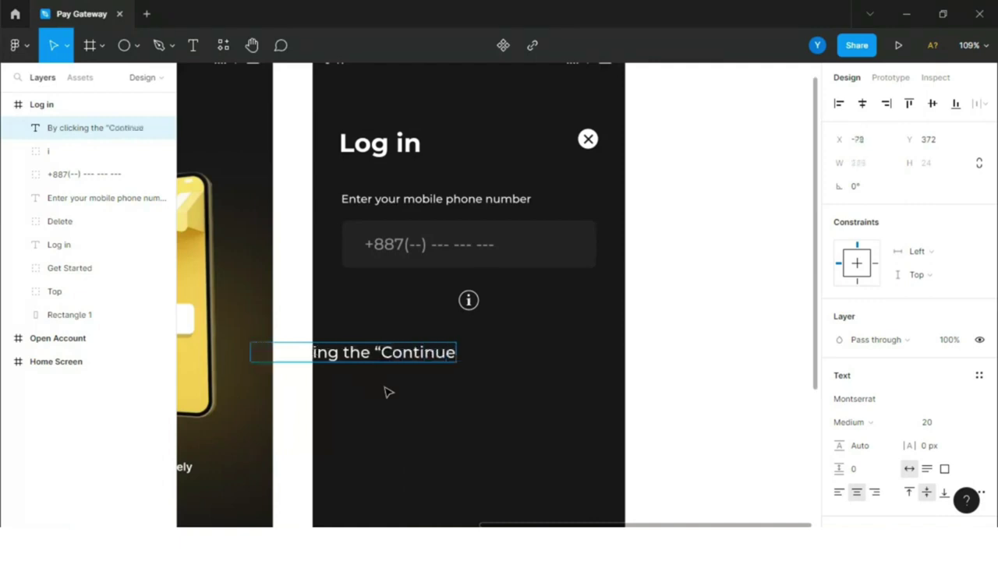
key(ctrl+a)
key(Escape)
drag(381, 354, 478, 356)
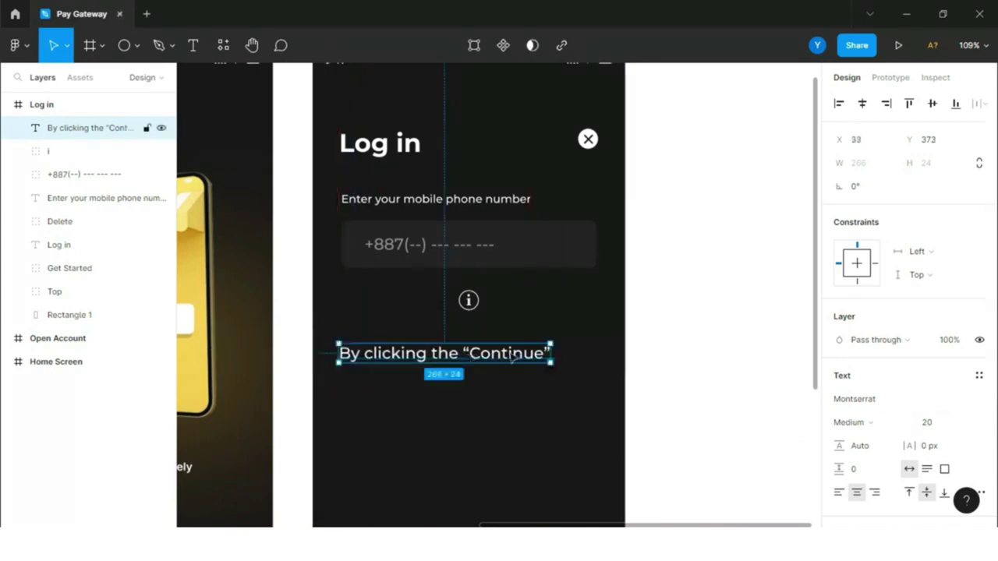
Set the consent text to size 14 and continue it with "button, I declare my consent to ... Details", broken over two lines
double_click(510, 356)
click(965, 426)
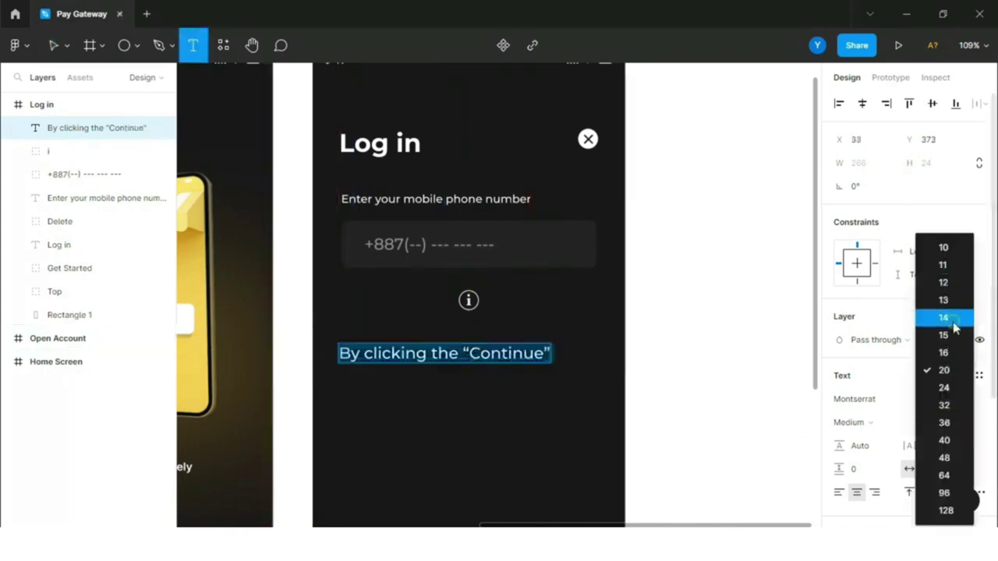
click(944, 317)
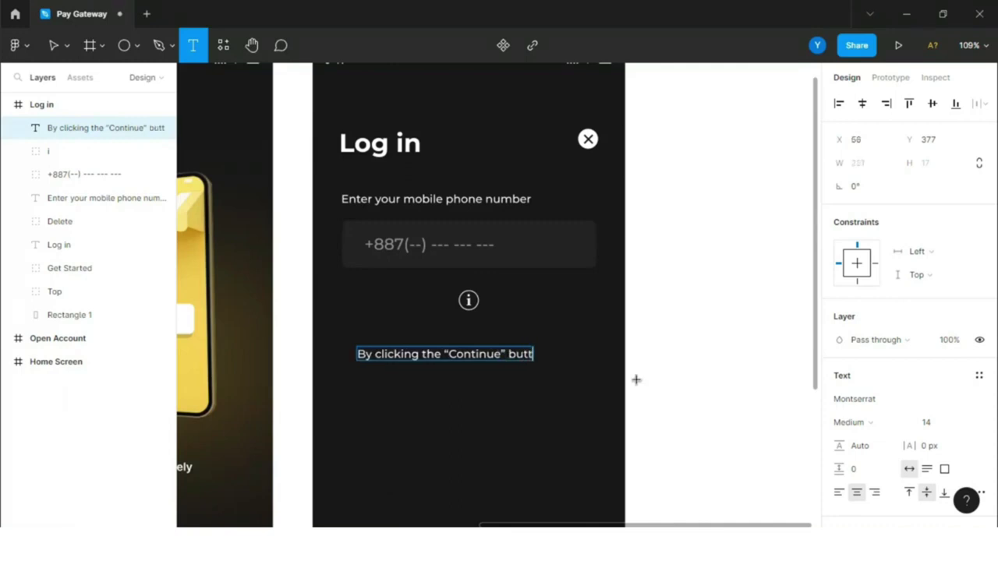
text(, I declare)
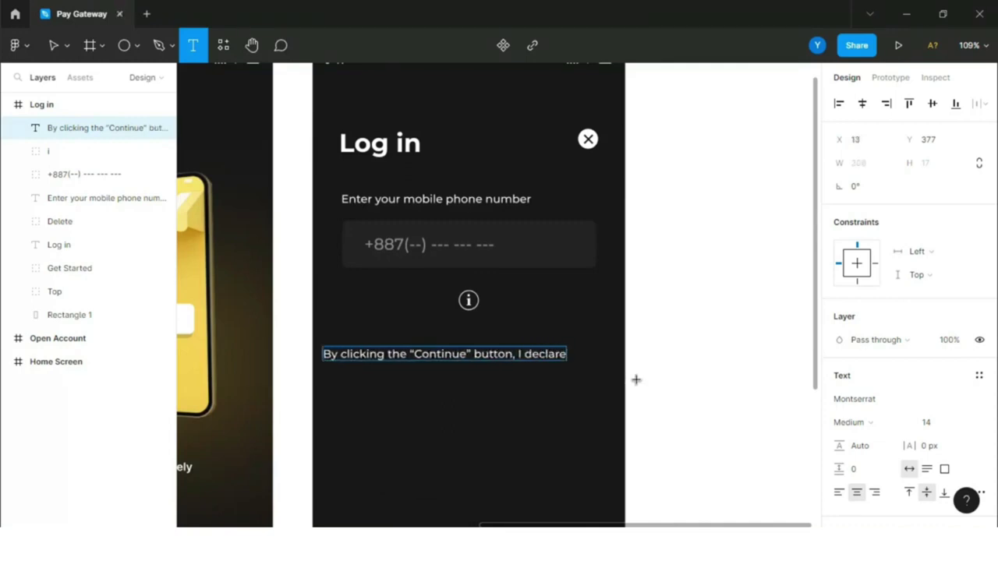
text( my consent to ...)
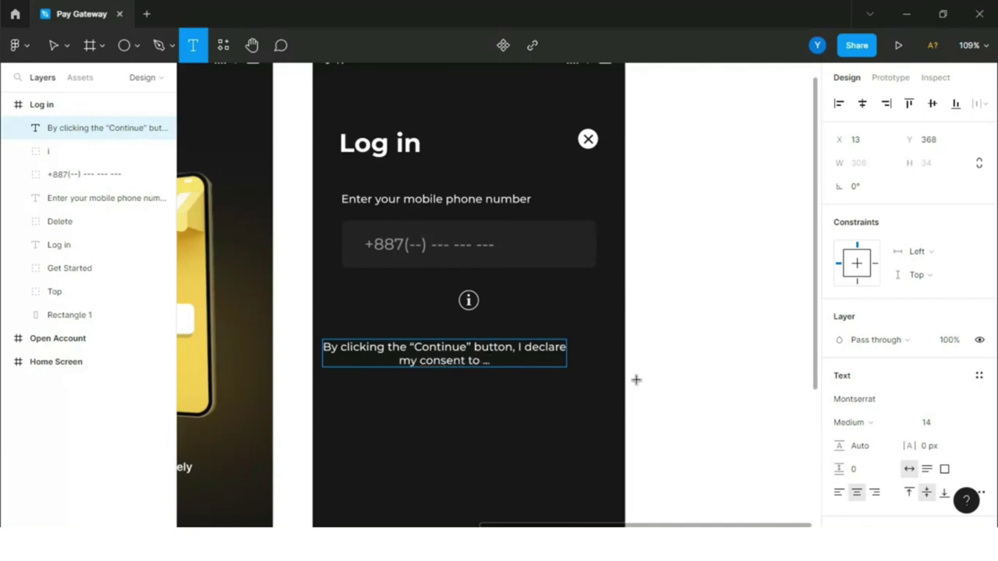
text(Details)
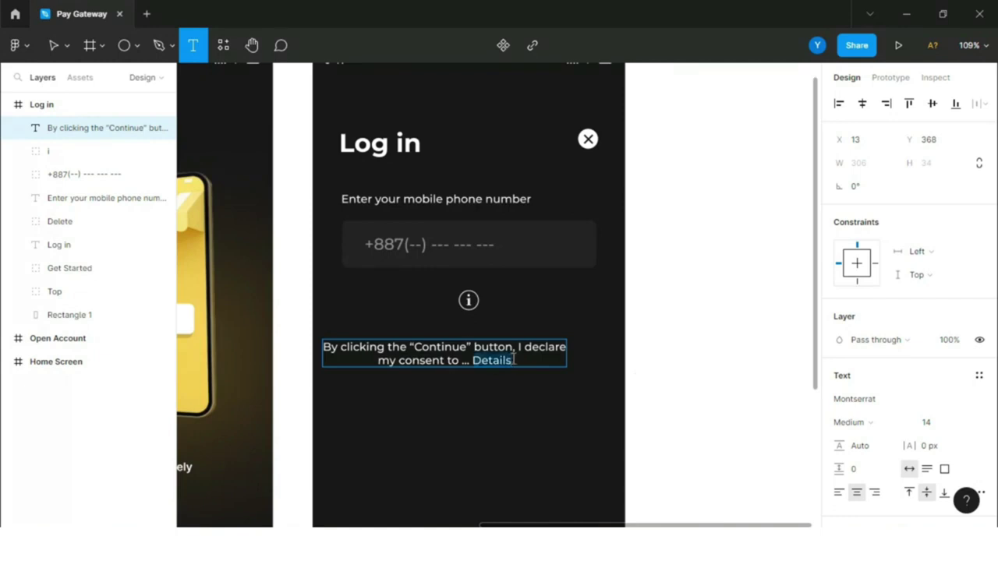
Color the word "Details" yellow (FFCA2A) and center the consent text horizontally in the frame
scroll(844, 415, down, 3)
click(840, 369)
click(679, 492)
key(Escape)
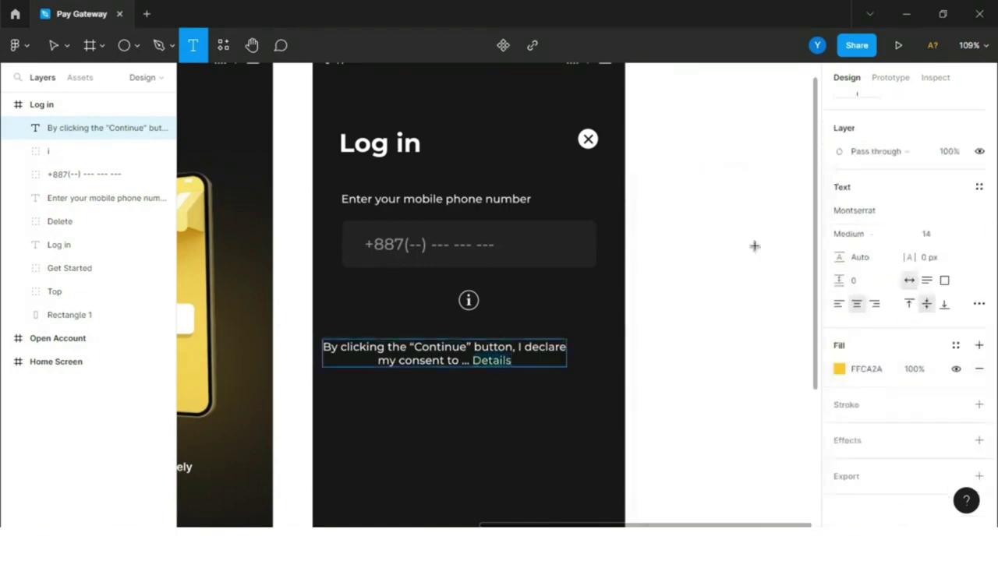
key(Escape)
click(862, 104)
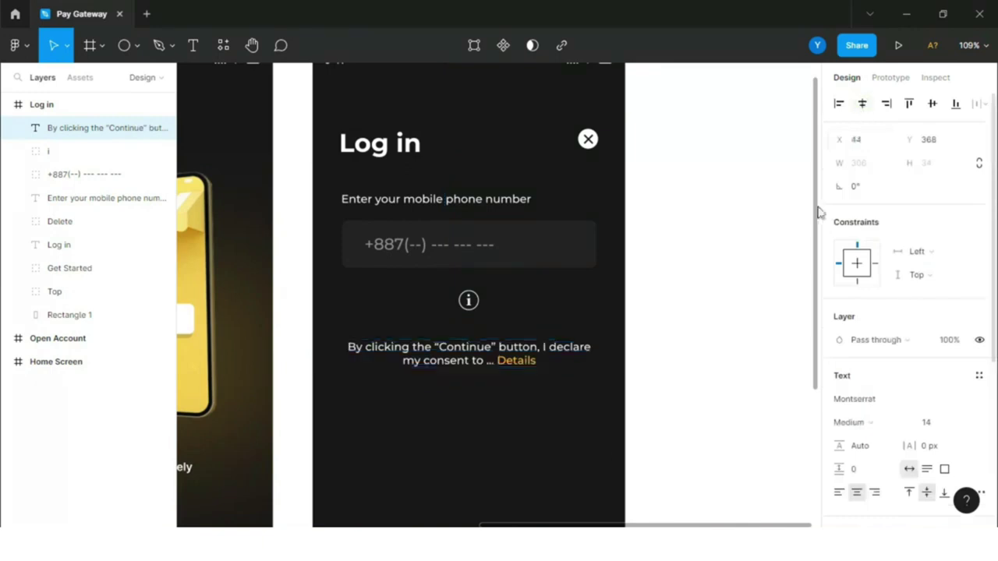
Duplicate the phone number field group and place the copy directly below the consent text
click(53, 108)
scroll(646, 305, down, 1)
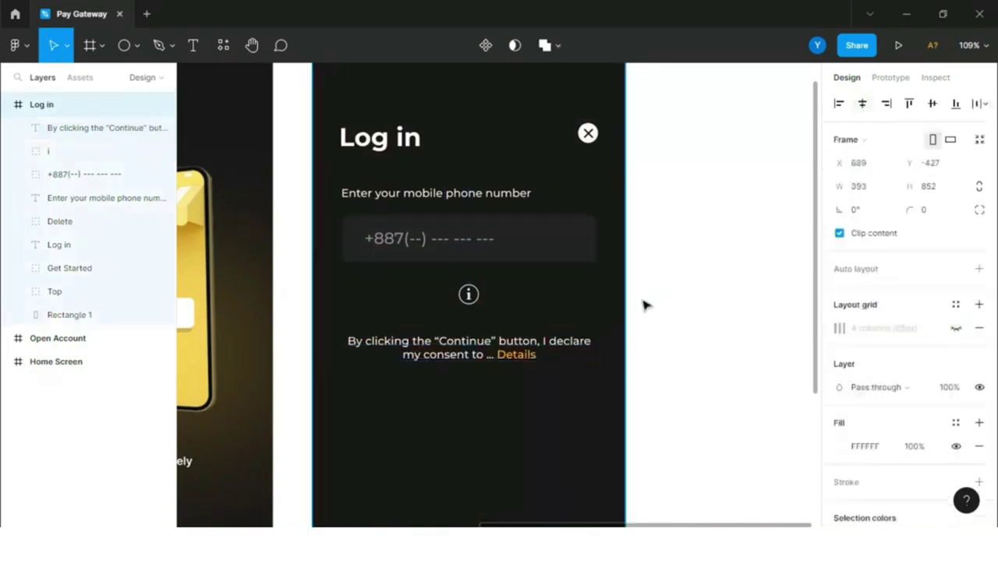
click(526, 237)
drag(525, 237, 527, 402)
Move the info icon group down to Y 332, closer to the consent text
click(52, 151)
key(shift+Down)
key(Down)
key(Down)
scroll(496, 319, down, 5)
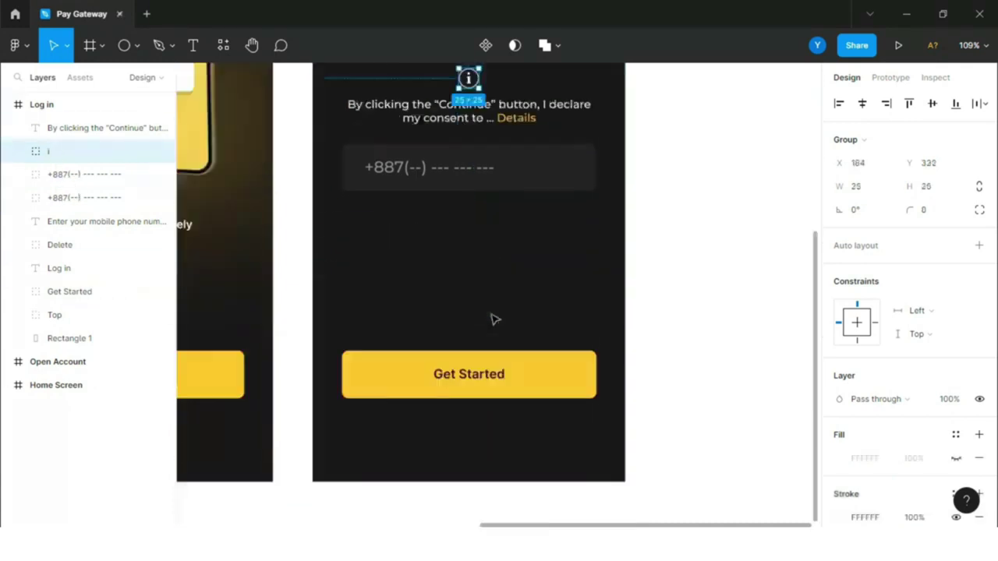
Fill the rectangle of the duplicated field with yellow FFCA2A
scroll(492, 319, up, 4)
click(19, 175)
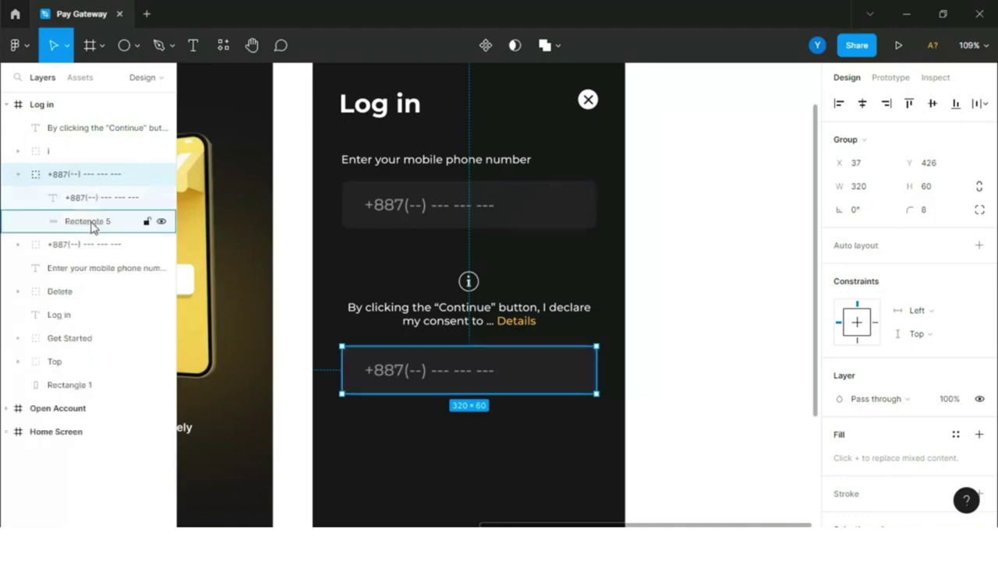
click(93, 224)
click(839, 400)
click(685, 460)
click(549, 248)
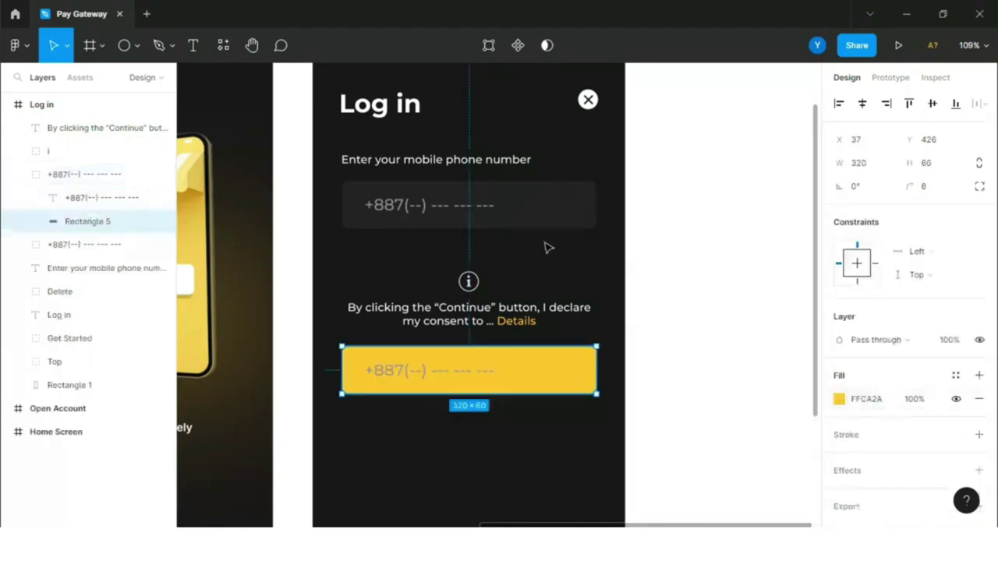
Replace the placeholder text on the yellow rectangle with "Continue"
click(418, 369)
text(Con)
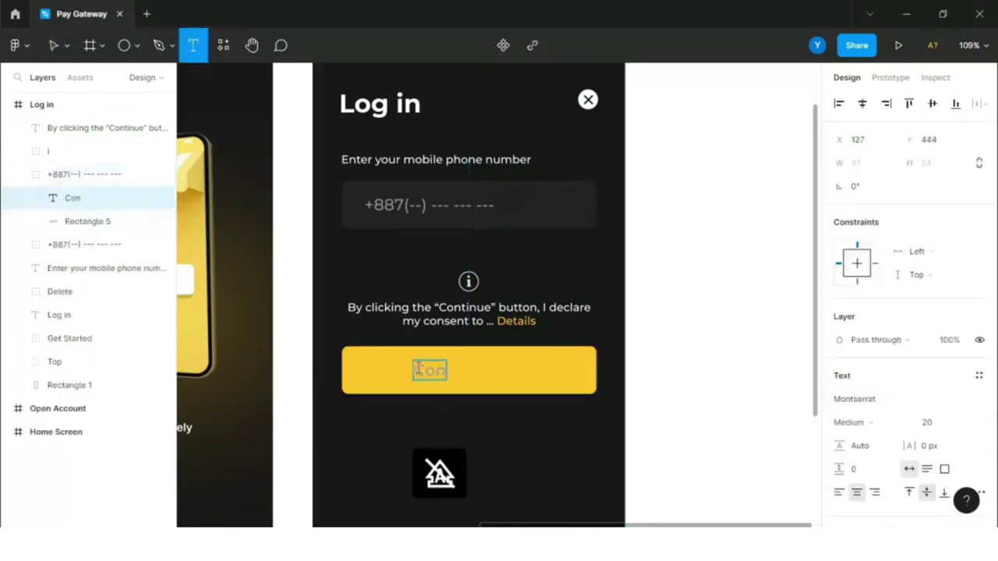
text(ti)
Fill the "Continue" label with near-black 171717 and reduce its text size
scroll(853, 406, down, 3)
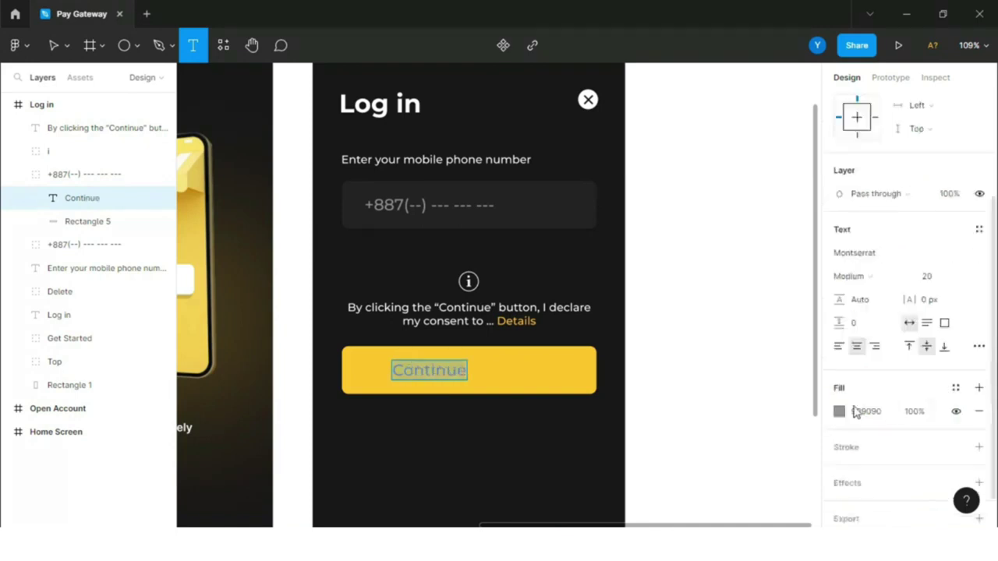
click(839, 412)
click(666, 368)
click(523, 460)
scroll(688, 282, down, 5)
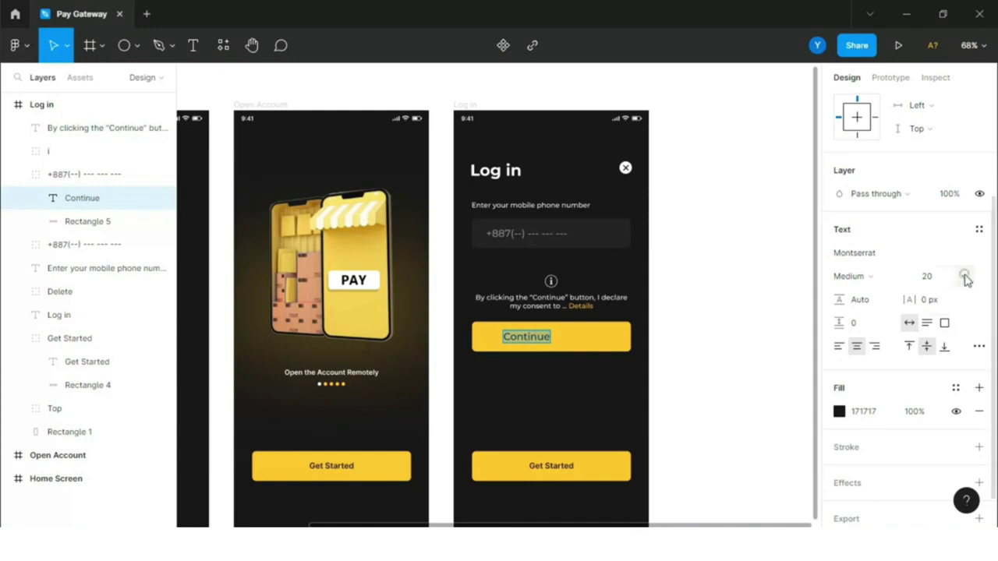
key(Escape)
Delete the old "Get Started" button's rectangle and label from the Log in screen
click(601, 465)
key(Delete)
click(565, 467)
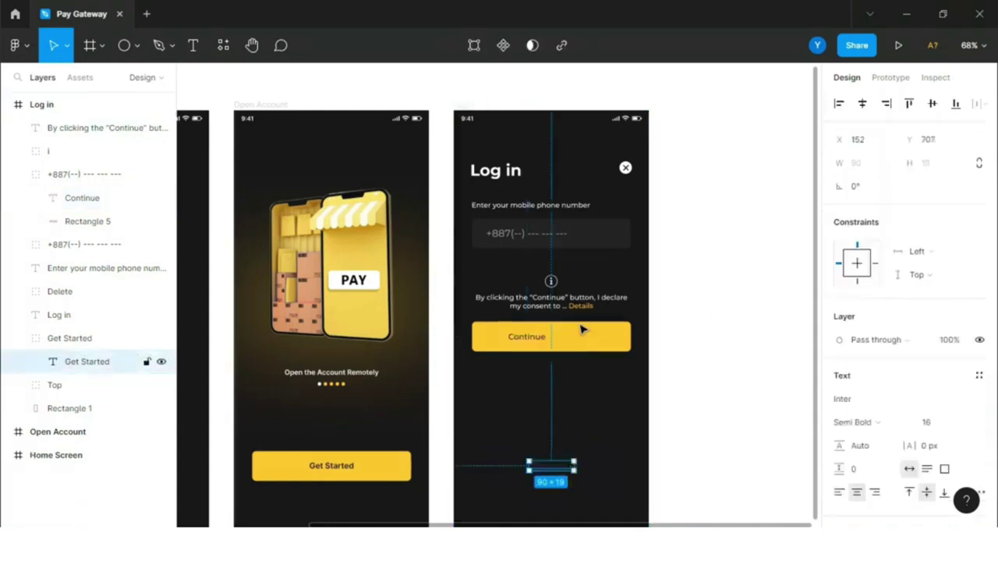
scroll(581, 330, up, 3)
Set the "Continue" label's weight to SemiBold and centre the label on the yellow button
click(506, 334)
click(873, 422)
click(733, 287)
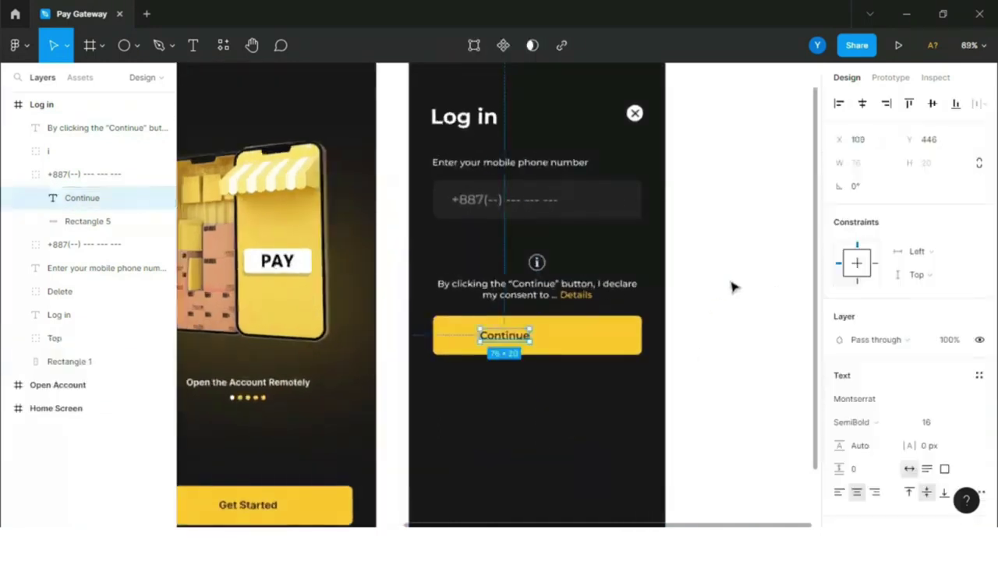
click(773, 265)
scroll(561, 356, up, 3)
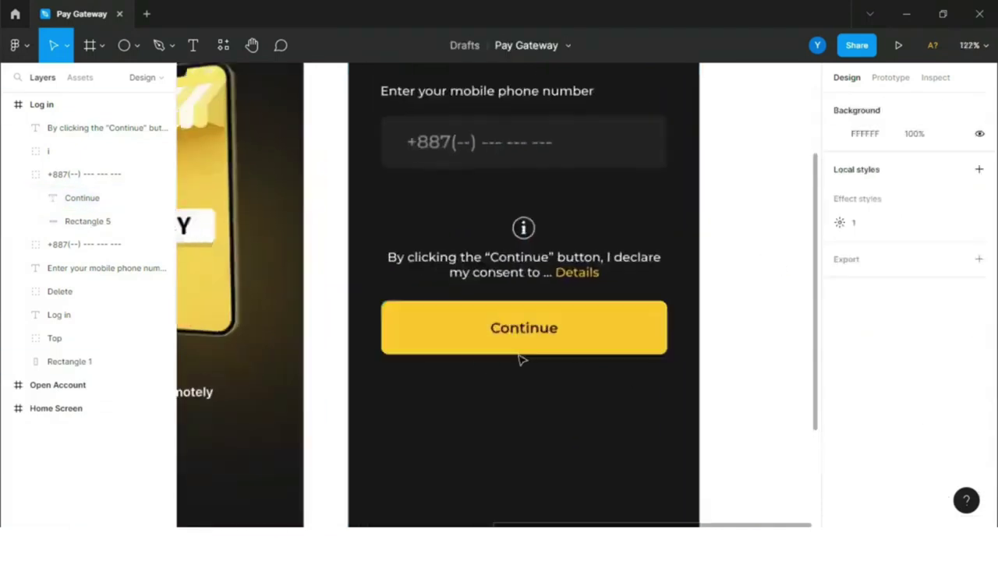
Rename the yellow button's group to "Continue", reusing the label's layer name, and collapse it
double_click(78, 199)
key(ctrl+c)
double_click(76, 177)
key(ctrl+v)
click(19, 176)
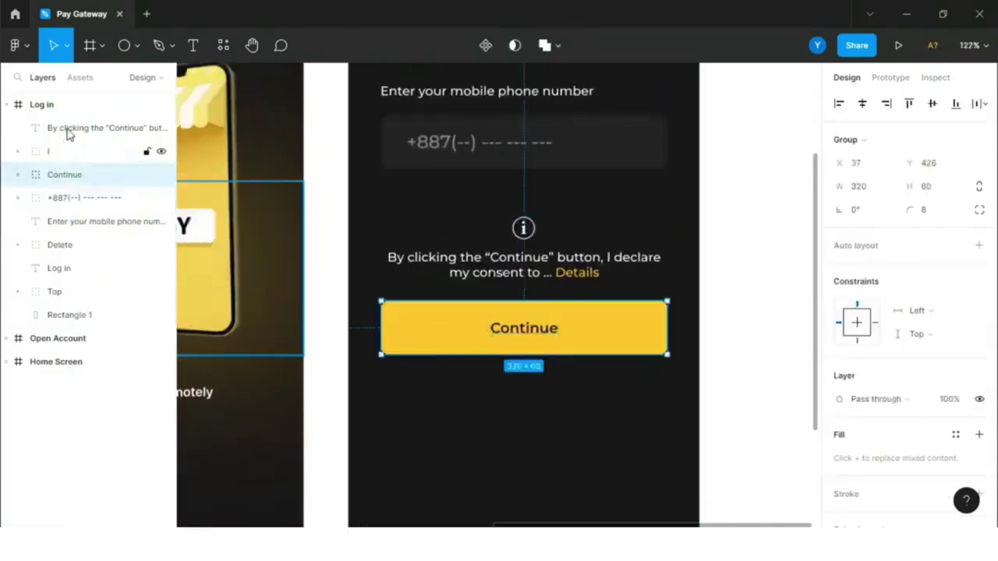
Move the Continue button, info icon and consent text down together by small increments
shift+click(68, 130)
key(Down)
key(shift+Down)
key(shift+Down)
click(772, 203)
Show the Log in frame's layout grid and draw a 100 × 33 rectangle below the Continue button at X 37, Y 586
scroll(755, 423, down, 3)
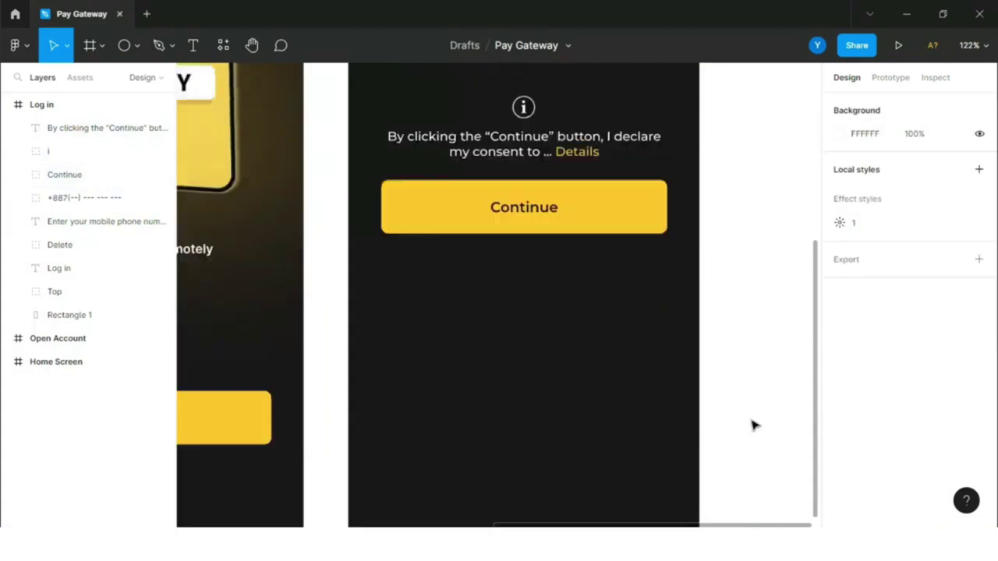
scroll(514, 265, down, 5)
scroll(515, 265, down, 5)
scroll(575, 433, up, 6)
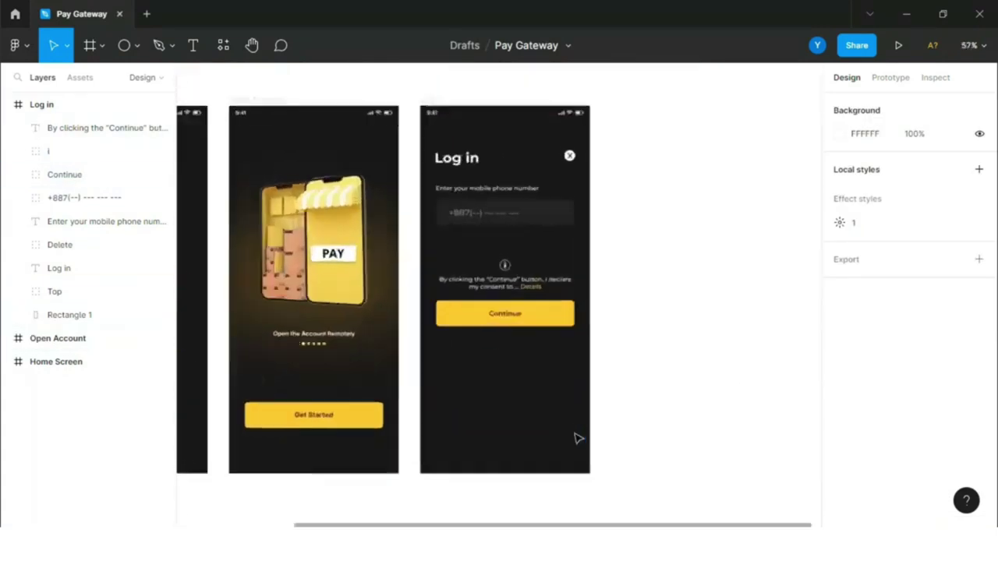
click(65, 107)
click(956, 328)
scroll(546, 187, down, 1)
click(135, 46)
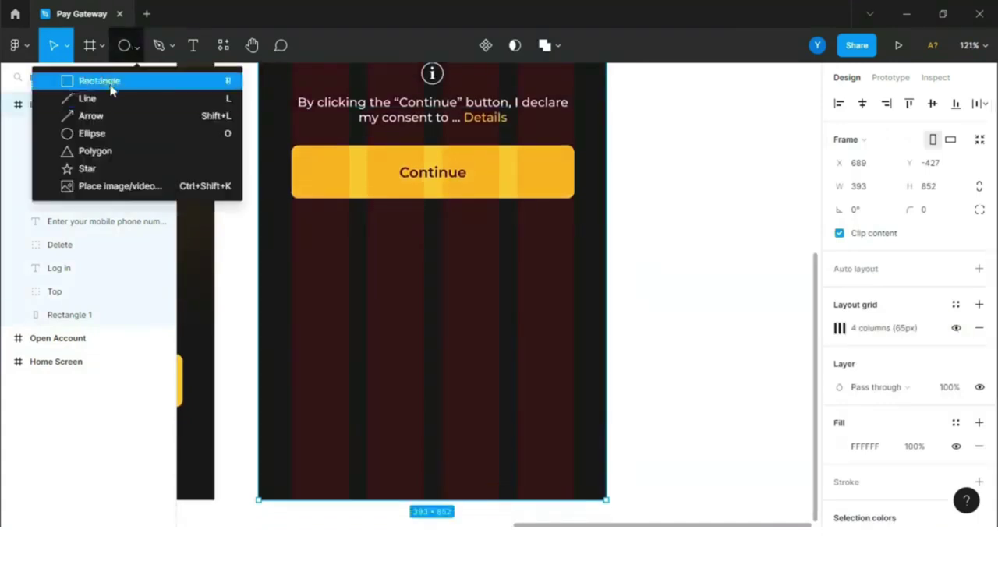
click(85, 80)
scroll(435, 310, up, 1)
drag(272, 259, 596, 311)
Set the new rectangle's corner radius to 4, add a stroke and remove its fill
click(935, 166)
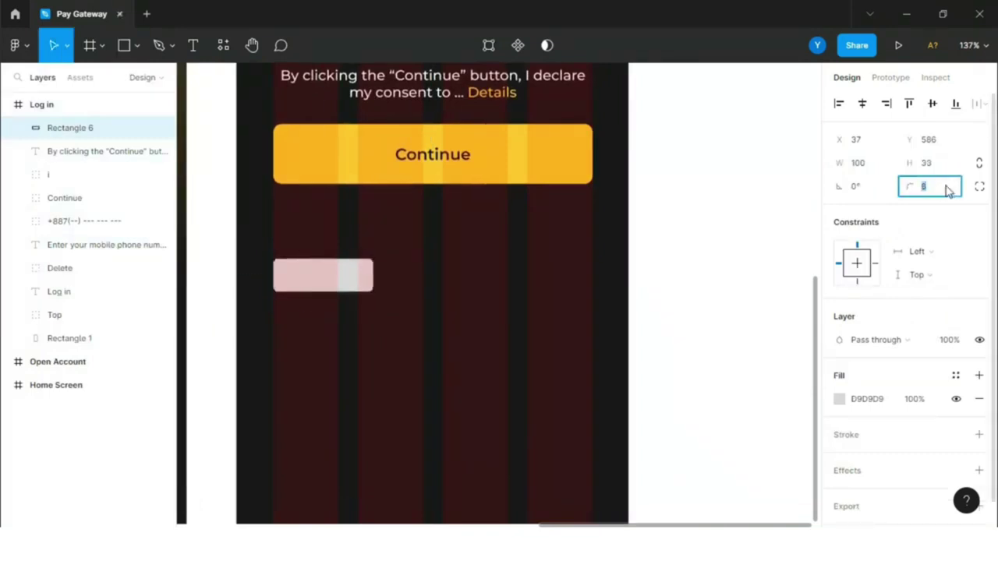
scroll(289, 270, up, 4)
scroll(289, 270, down, 2)
click(979, 434)
click(979, 399)
Set the small rectangle's stroke colour to 232323
click(838, 434)
scroll(573, 379, up, 3)
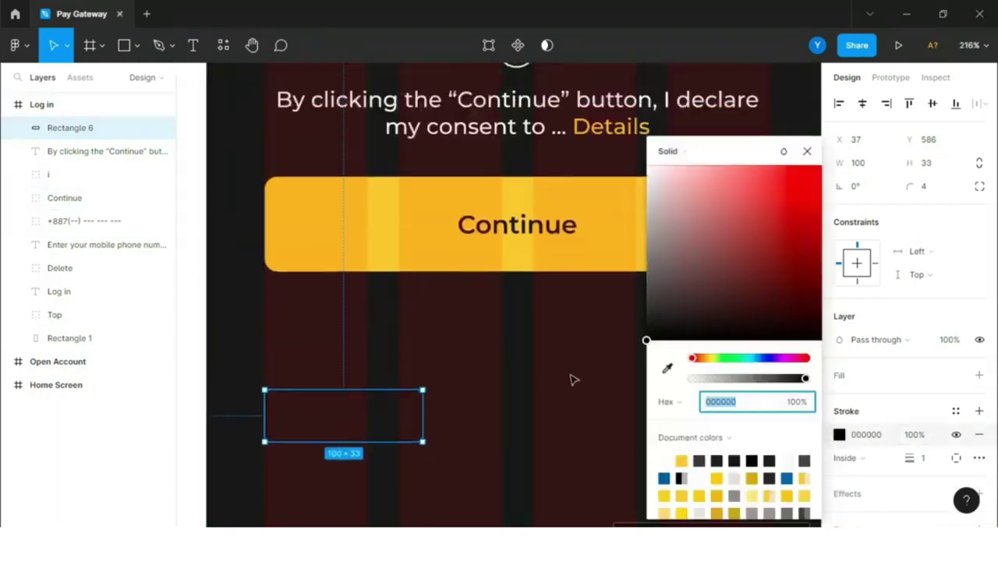
scroll(573, 380, up, 5)
text(232323)
scroll(333, 372, down, 6)
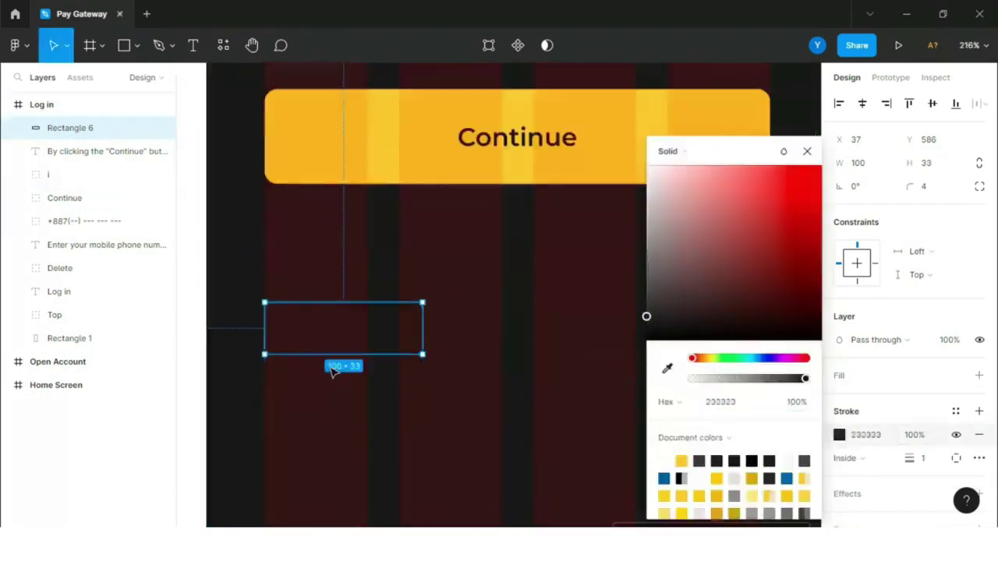
scroll(333, 372, down, 3)
click(501, 340)
Duplicate the outlined rectangle beside the original at X 147, Y 586
scroll(359, 301, up, 2)
click(397, 301)
drag(396, 302, 503, 299)
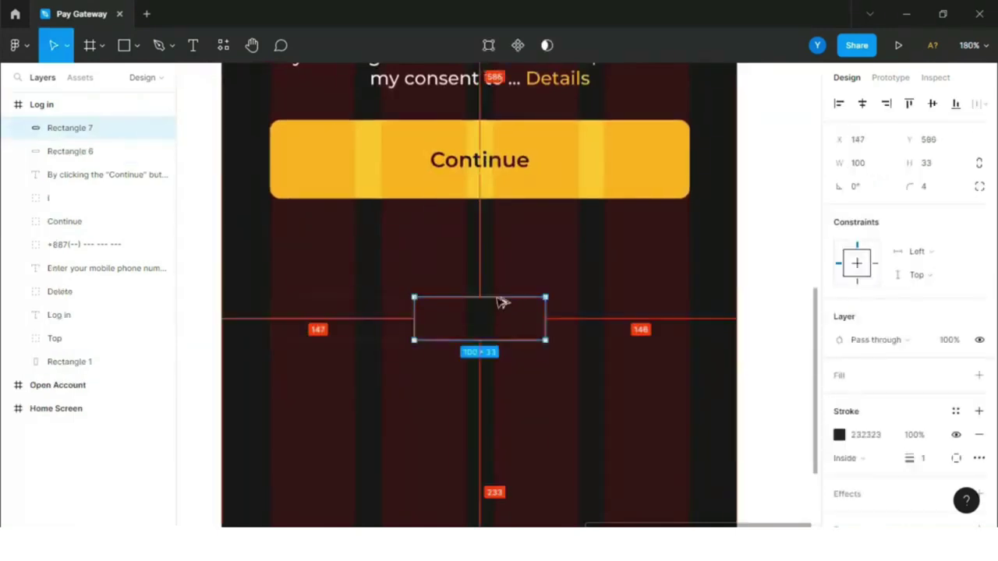
drag(612, 302, 633, 305)
key(ctrl+z)
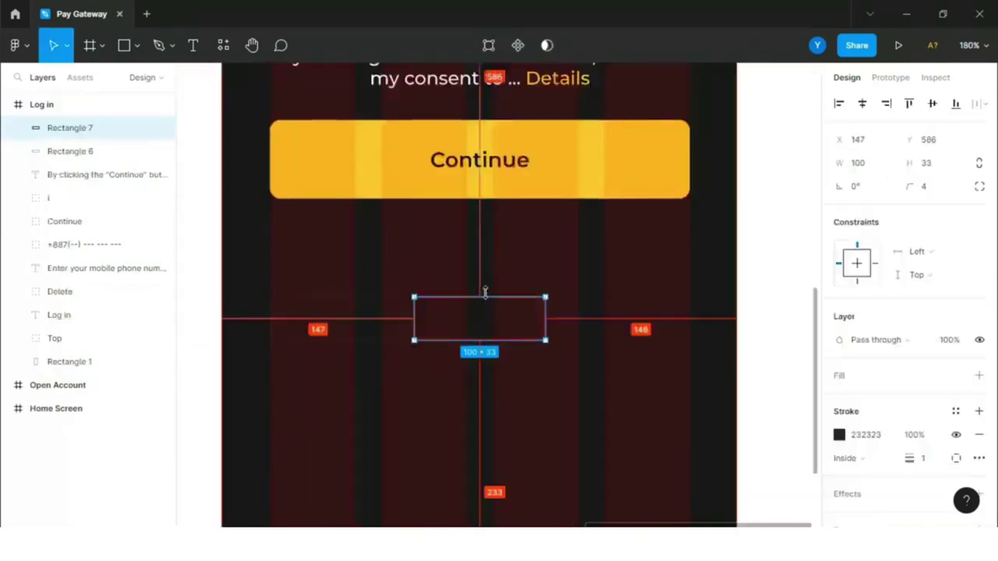
drag(488, 290, 621, 328)
key(ctrl+z)
Duplicate the middle rectangle flush with the Continue button's right edge and hide the Log in frame's layout grid
click(490, 327)
drag(490, 327, 657, 326)
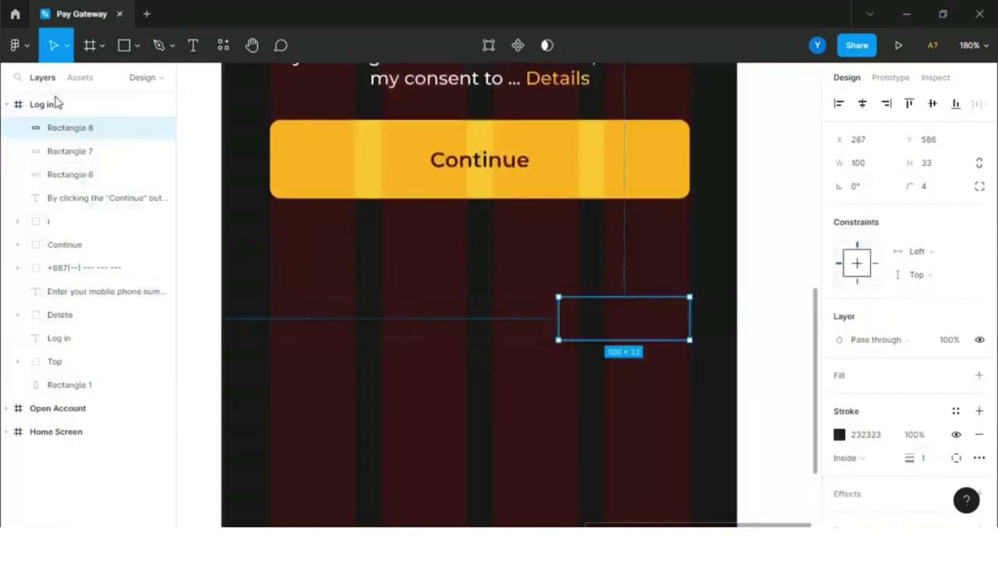
click(43, 104)
click(957, 329)
scroll(434, 358, down, 4)
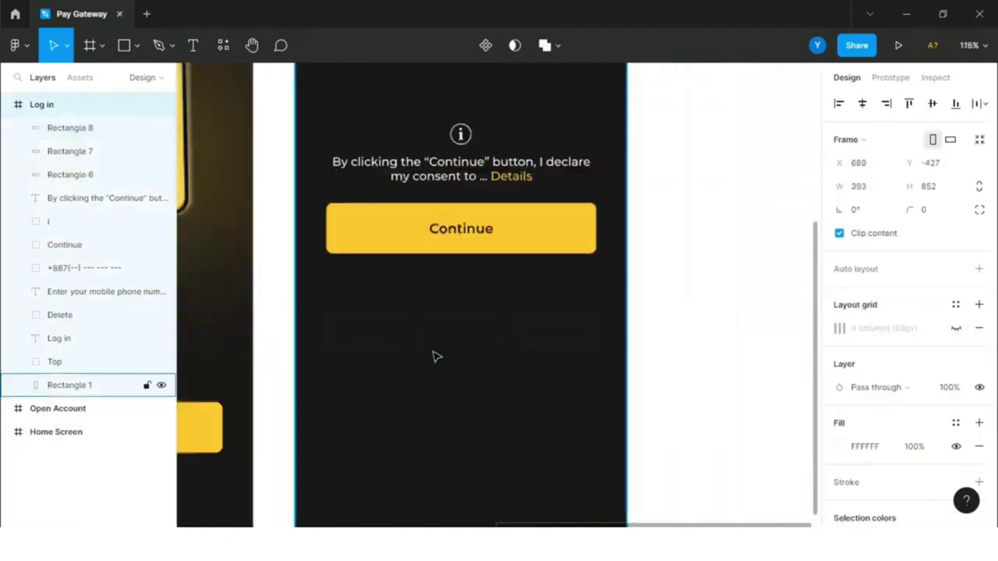
Add a text "1" and centre it inside the first outlined rectangle
scroll(425, 331, up, 3)
click(194, 47)
scroll(364, 328, up, 4)
click(364, 327)
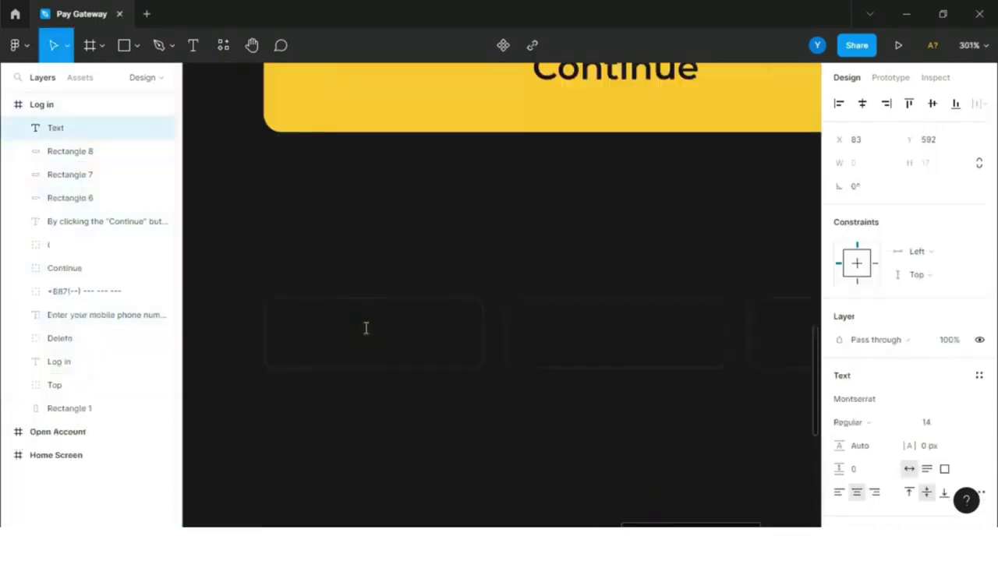
key(Escape)
drag(363, 332, 374, 336)
Group the "1" text with Rectangle 6 and name the group "1"
ctrl+click(70, 198)
drag(54, 131, 70, 200)
key(ctrl+g)
double_click(60, 178)
text(1)
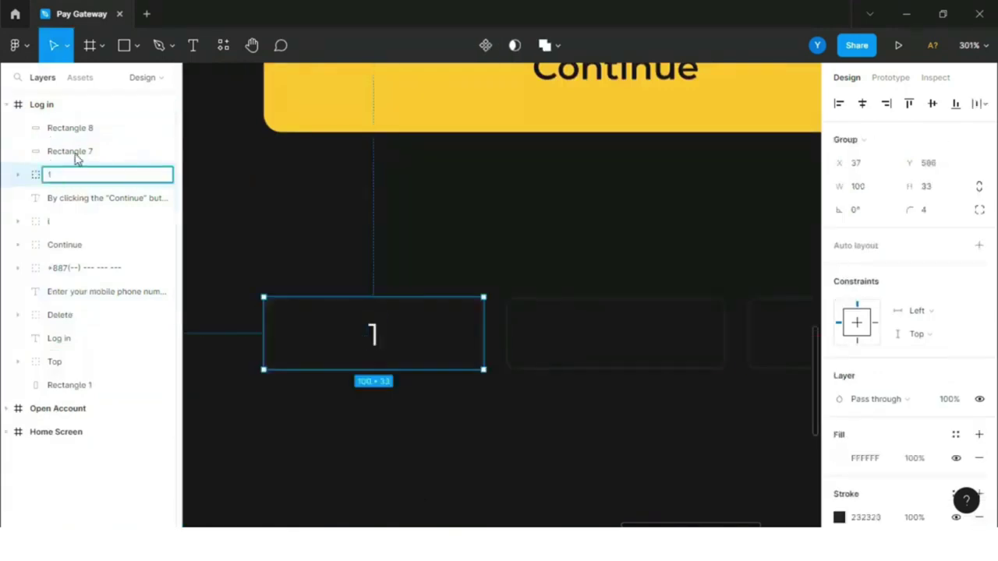
click(76, 154)
Duplicate the "1" text into the middle rectangle, place its layer above Rectangle 7 and change it to "2"
click(18, 176)
click(67, 198)
drag(386, 341, 624, 336)
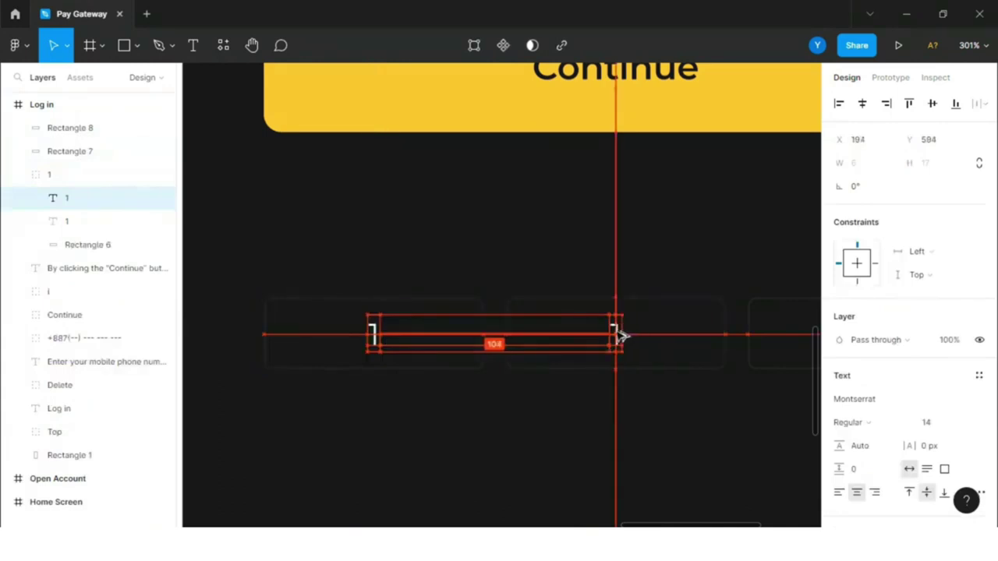
drag(86, 151, 86, 149)
click(193, 46)
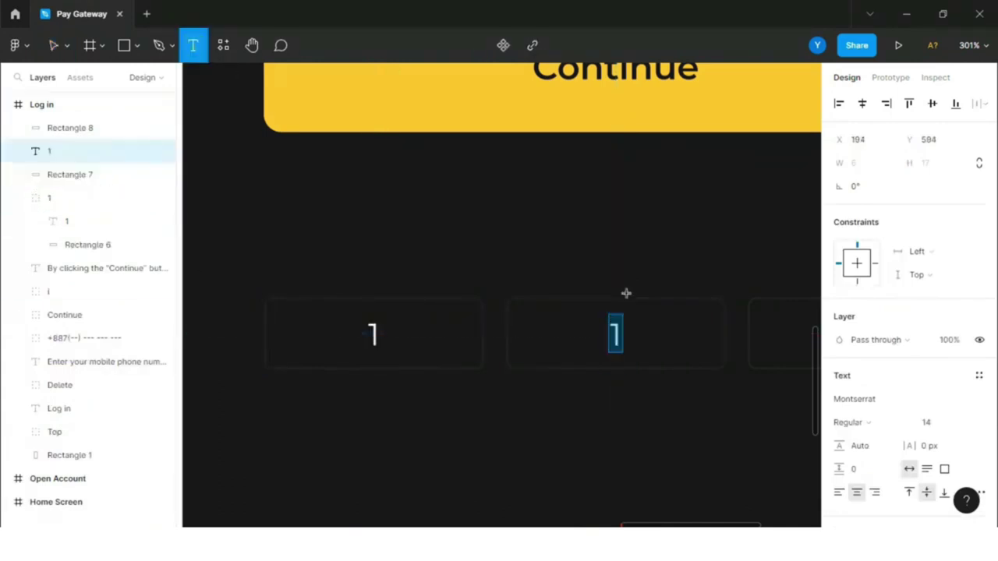
click(55, 46)
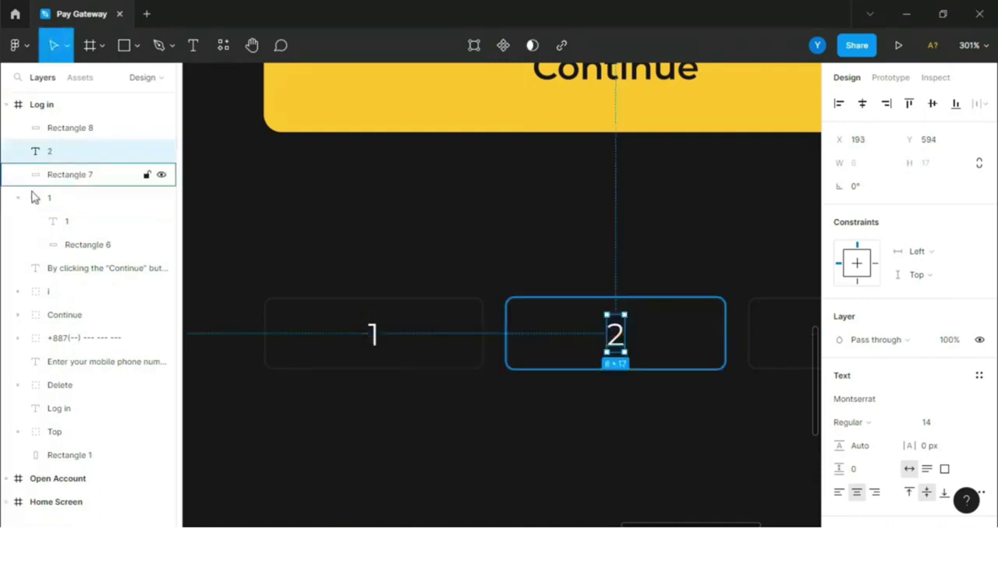
Group the "2" text with Rectangle 7 and name the group "2"
shift+click(68, 176)
key(ctrl+g)
double_click(53, 157)
text(2)
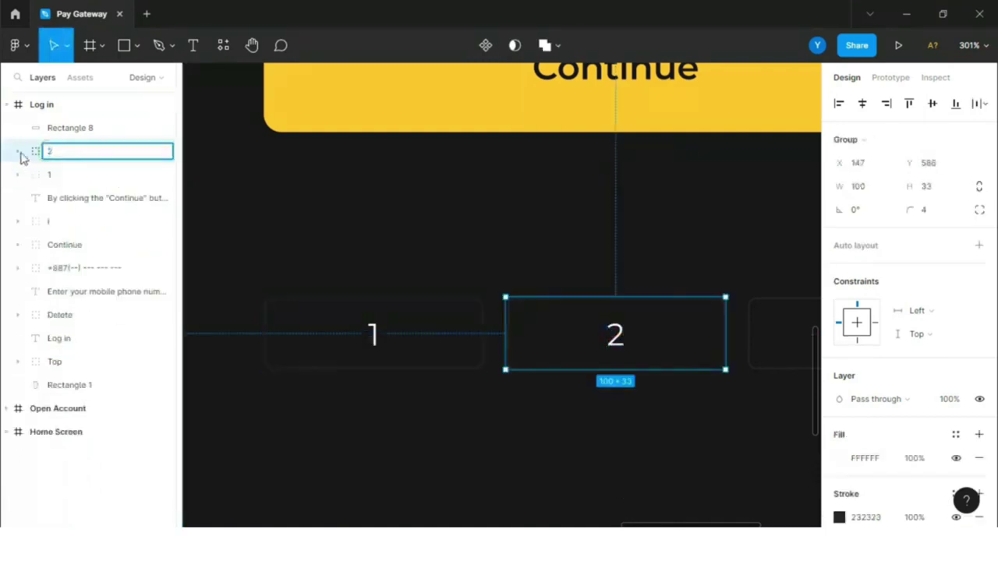
Duplicate the "2" text into the centre of the third rectangle and move its layer out of group "2"
click(19, 153)
click(69, 176)
scroll(294, 288, down, 3)
drag(474, 319, 640, 315)
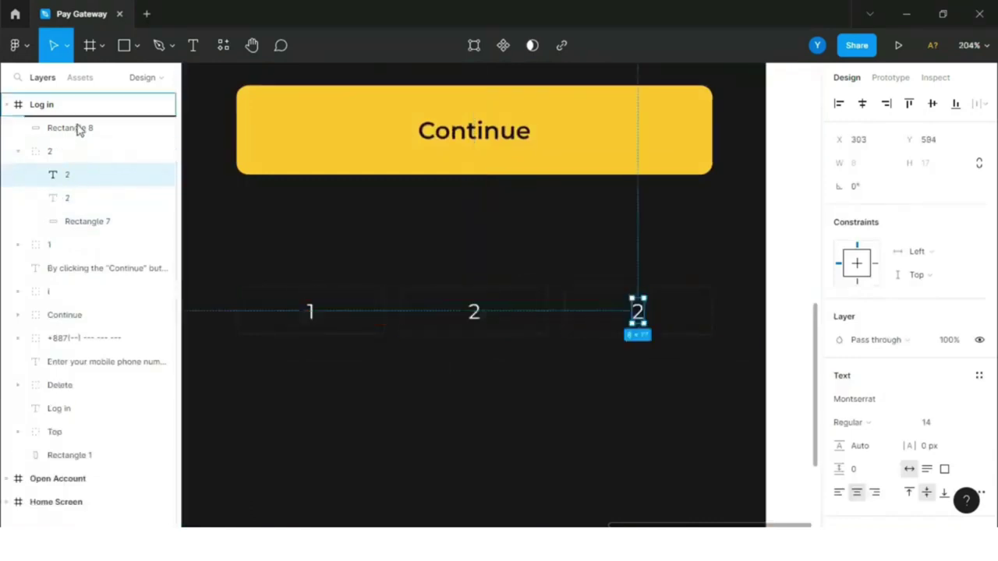
click(19, 172)
Group the copied text with Rectangle 8 as "3" and change its label to "3"
shift+click(89, 155)
key(ctrl+g)
double_click(75, 129)
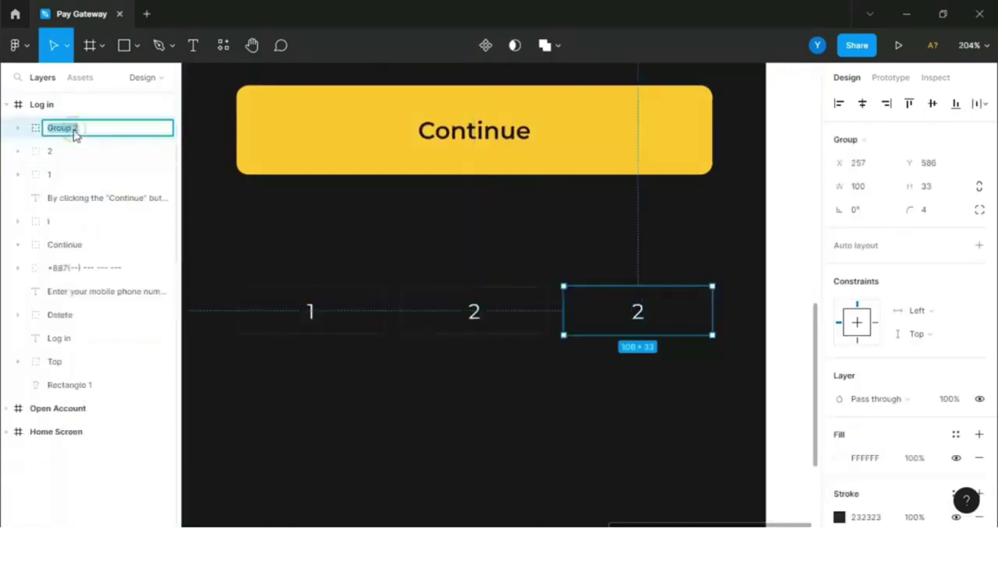
click(192, 45)
click(637, 311)
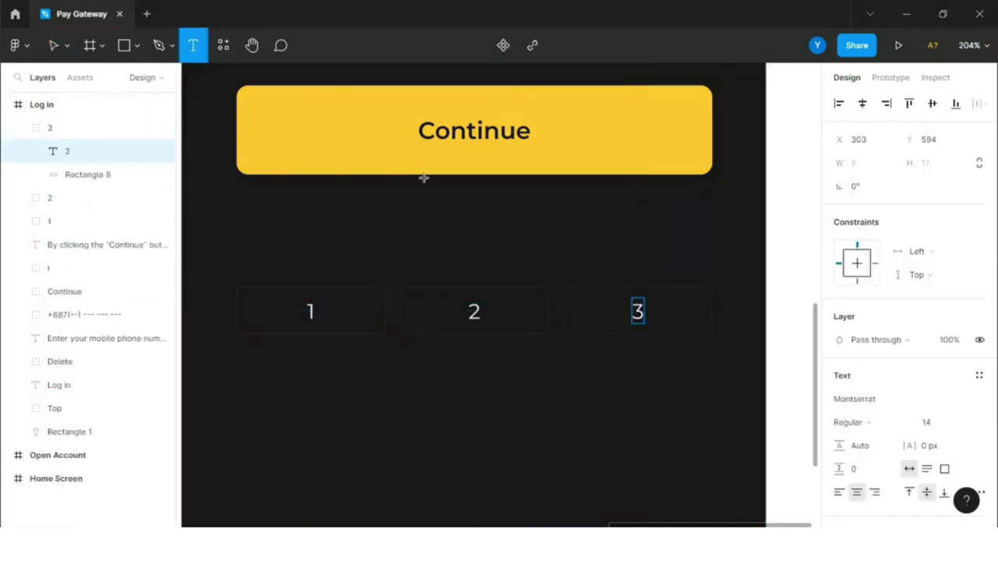
key(Escape)
Duplicate the key groups 1, 2 and 3 as a second row at Y 629
click(65, 129)
shift+click(52, 173)
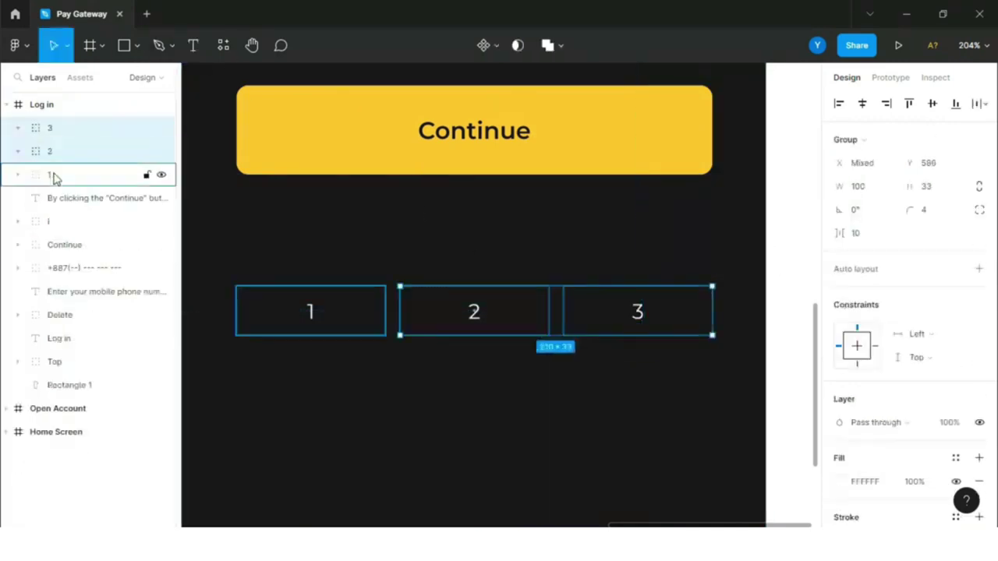
scroll(466, 258, down, 2)
drag(483, 256, 476, 319)
Change the second row's first key label to "4", rename its group "4" and move it above group "3"
key(t)
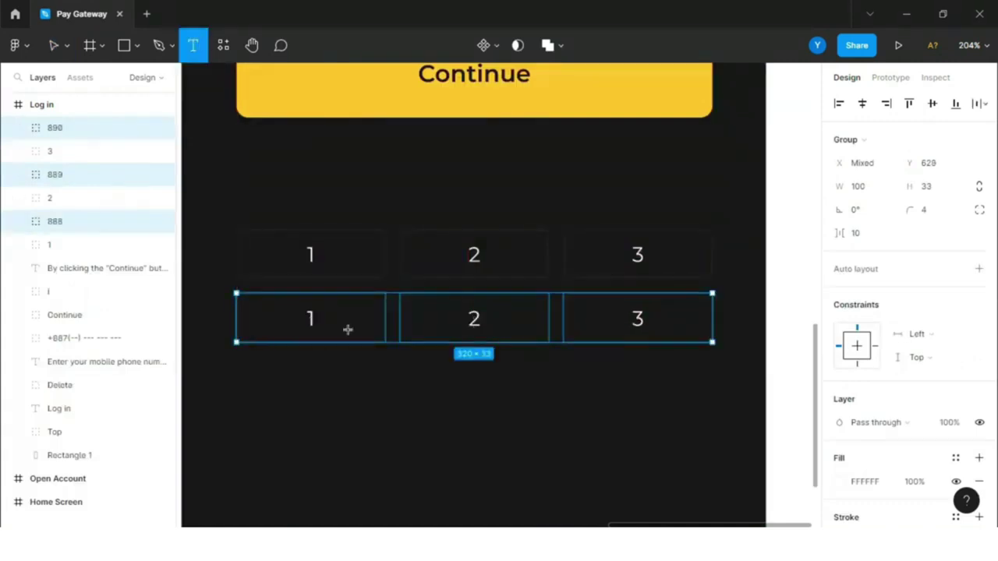
click(306, 312)
click(310, 318)
text(4)
double_click(53, 222)
drag(21, 225, 62, 154)
Change the second row's middle key label to "5", rename its group "5" and move it above group "4"
key(t)
click(474, 316)
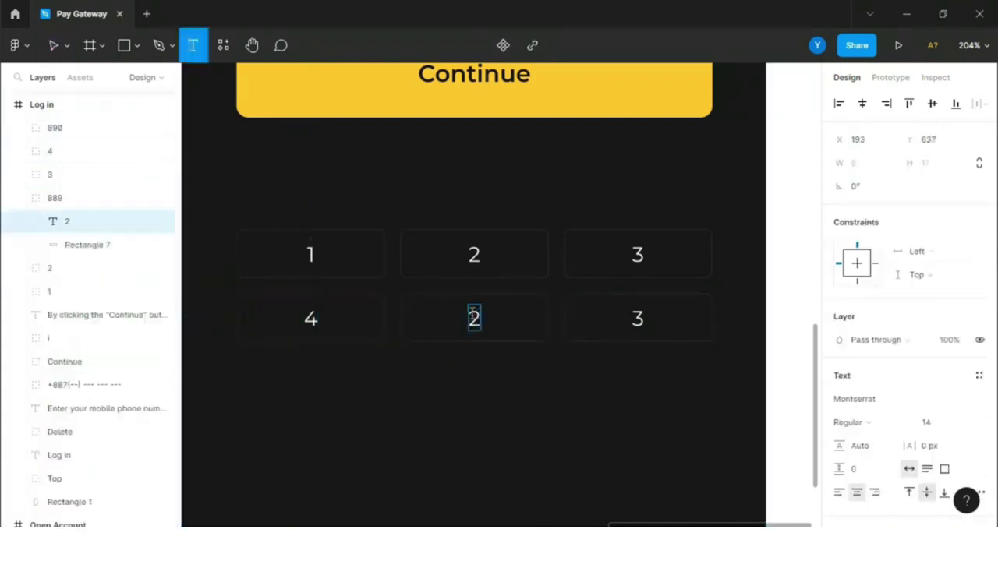
double_click(55, 198)
key(Return)
drag(66, 207, 71, 150)
Change the second row's last key label to "6" and rename its group "6"
click(638, 318)
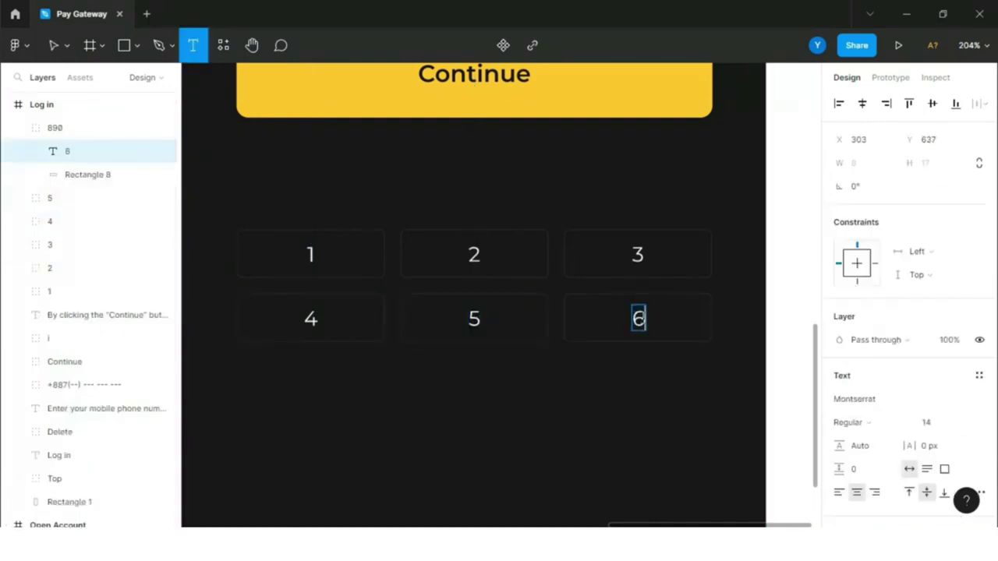
double_click(54, 127)
text(6)
click(18, 127)
key(v)
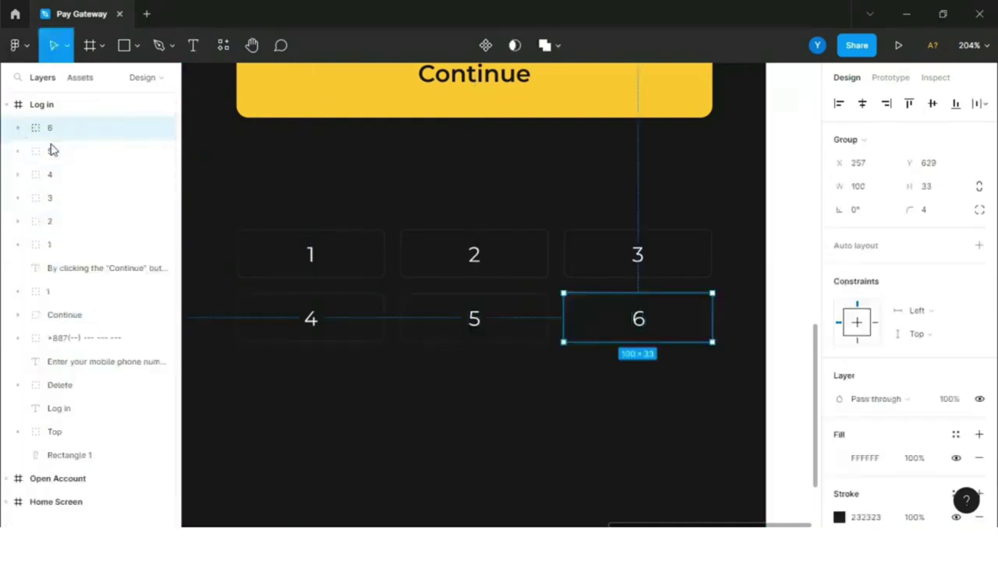
Duplicate the key groups 4, 5 and 6 as a third row at Y 672
shift+click(63, 153)
shift+click(53, 175)
scroll(608, 260, down, 1)
drag(485, 283, 486, 327)
drag(474, 281, 478, 343)
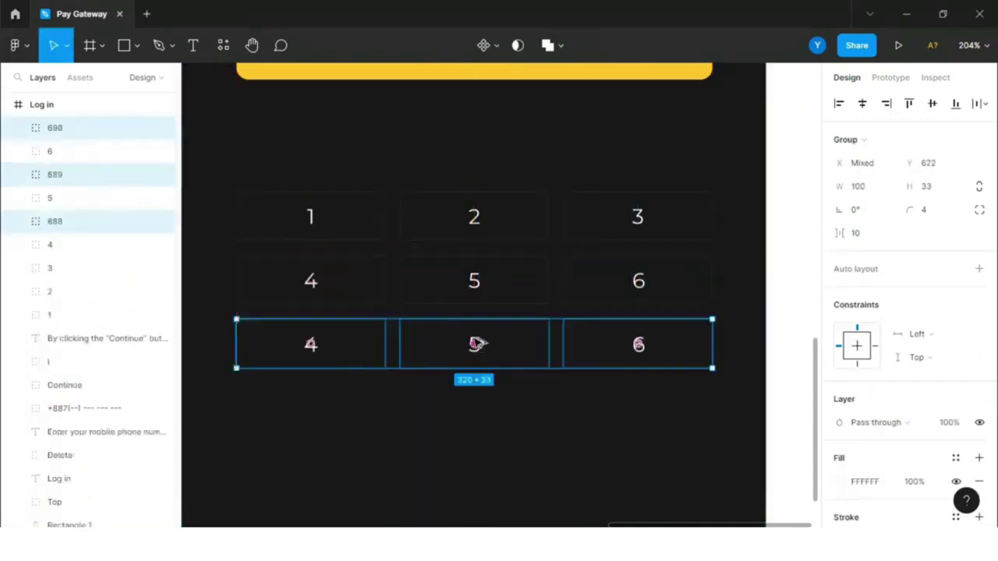
scroll(724, 346, down, 4)
click(724, 412)
scroll(334, 428, up, 5)
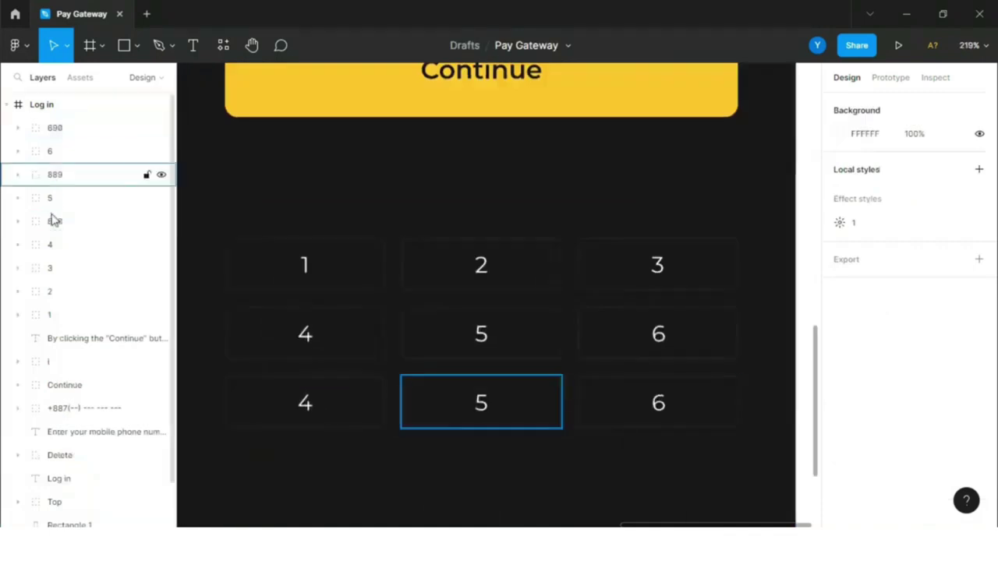
Move the third row's first key group above group "6", change its label to "7" and rename the group "7"
click(56, 223)
drag(56, 141, 56, 141)
double_click(305, 403)
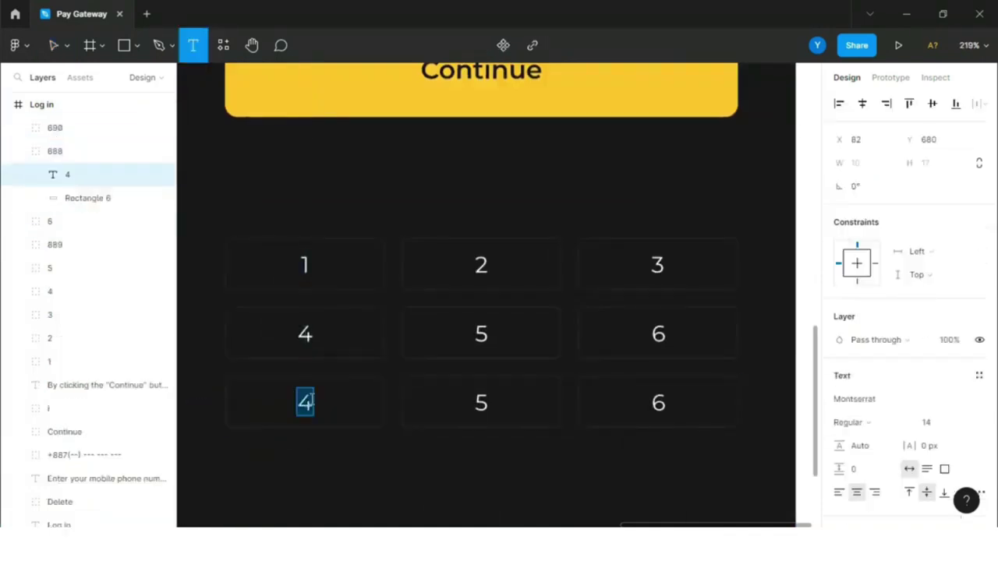
text(7)
double_click(53, 151)
text(7)
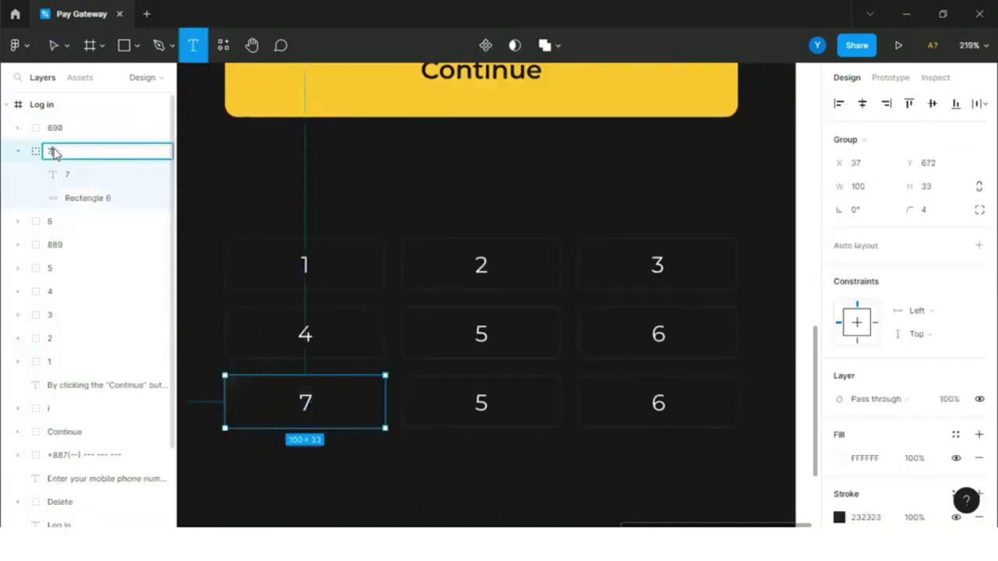
Change the third row's middle key label to "8", rename its group "8" and move it above group "7"
double_click(478, 399)
text(8)
click(58, 246)
drag(23, 246, 23, 149)
Change the third row's last key label to "9" and rename its group "9"
double_click(659, 402)
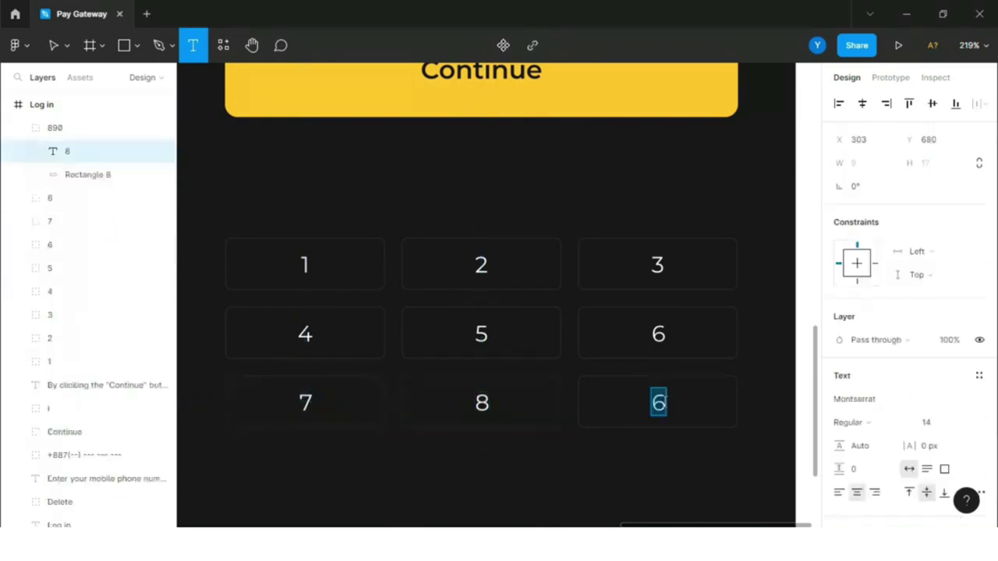
click(53, 129)
click(18, 128)
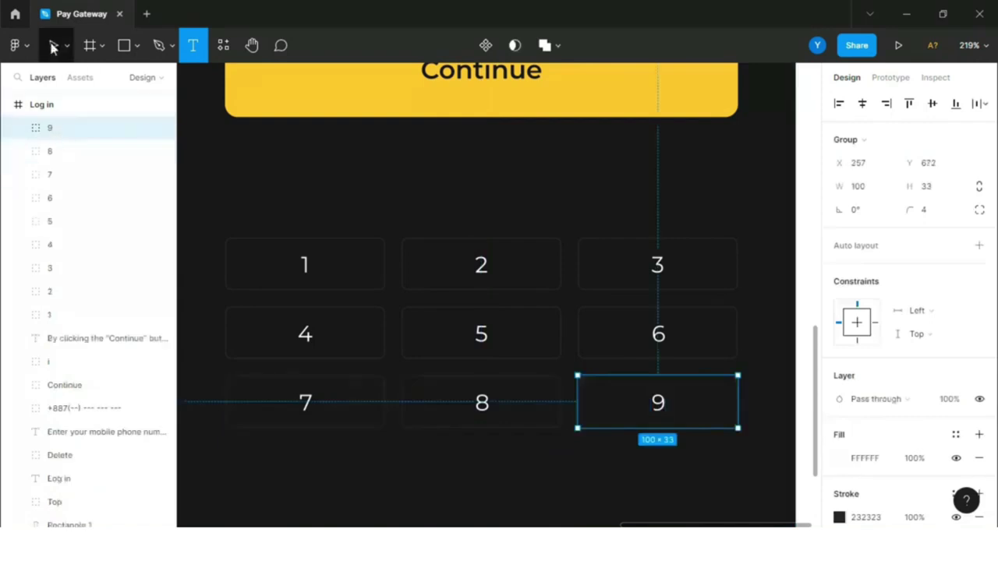
click(53, 45)
Duplicate the "8" key directly below itself to start a fourth row at Y 715
scroll(452, 223, down, 4)
click(708, 341)
scroll(706, 337, up, 1)
click(421, 316)
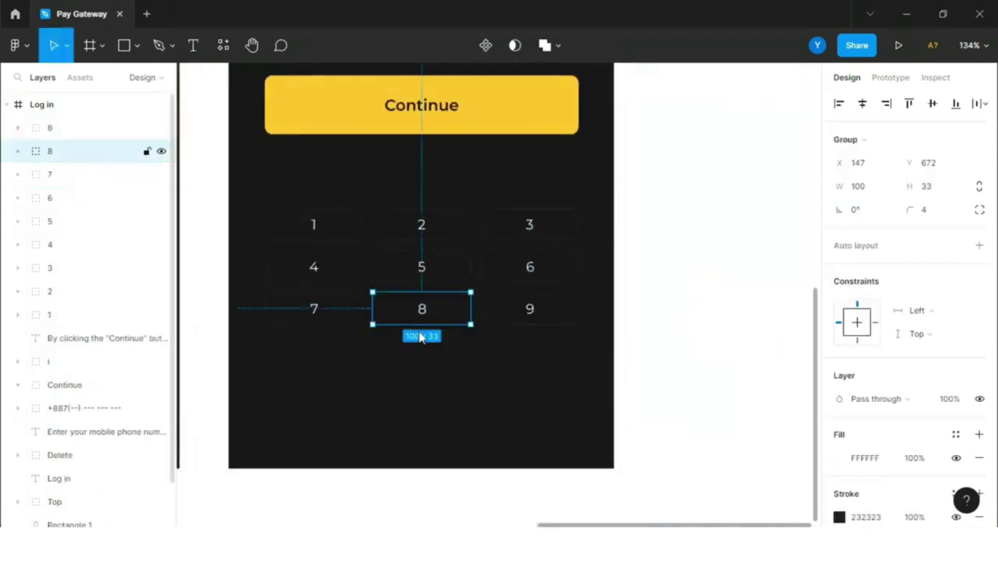
drag(428, 329, 427, 353)
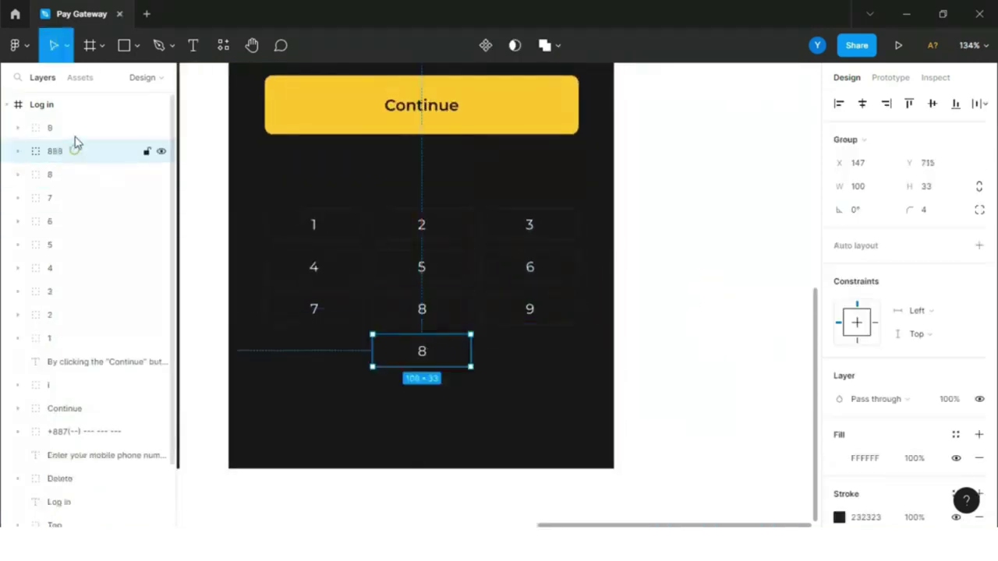
Move the copied key group above group "9", rename it "10" and change its label to "10"
click(59, 130)
text(10)
click(194, 46)
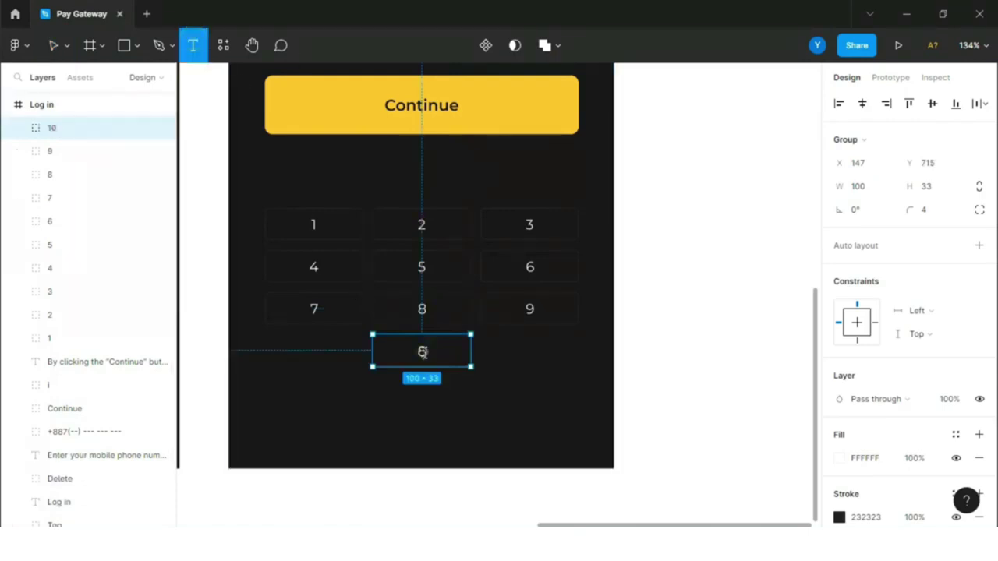
double_click(421, 351)
click(48, 49)
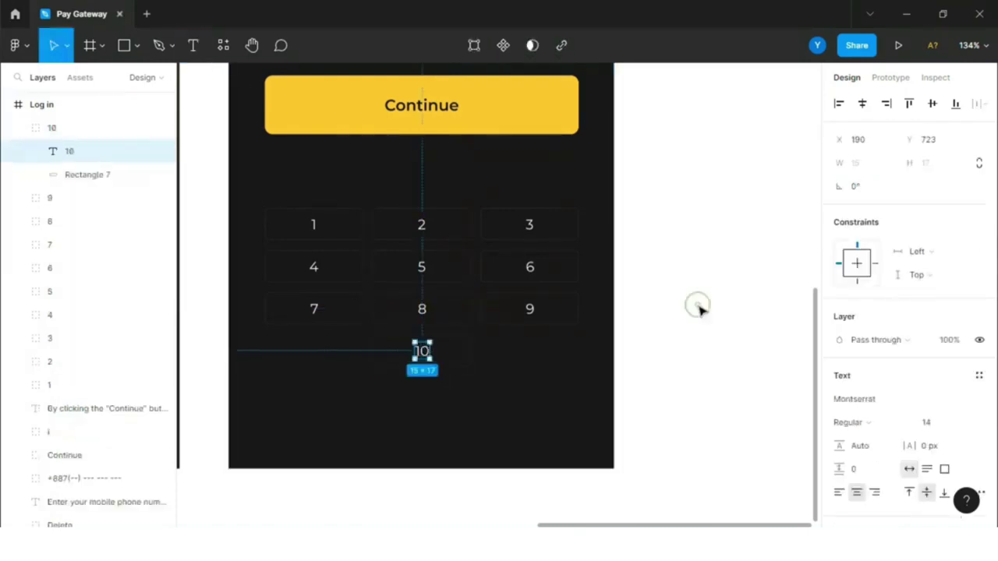
click(697, 309)
Draw a closed, left-pointing backspace outline about 32 × 16 below the "9" key with the Pen tool
scroll(697, 310, down, 4)
scroll(436, 374, right, 2)
scroll(467, 351, up, 5)
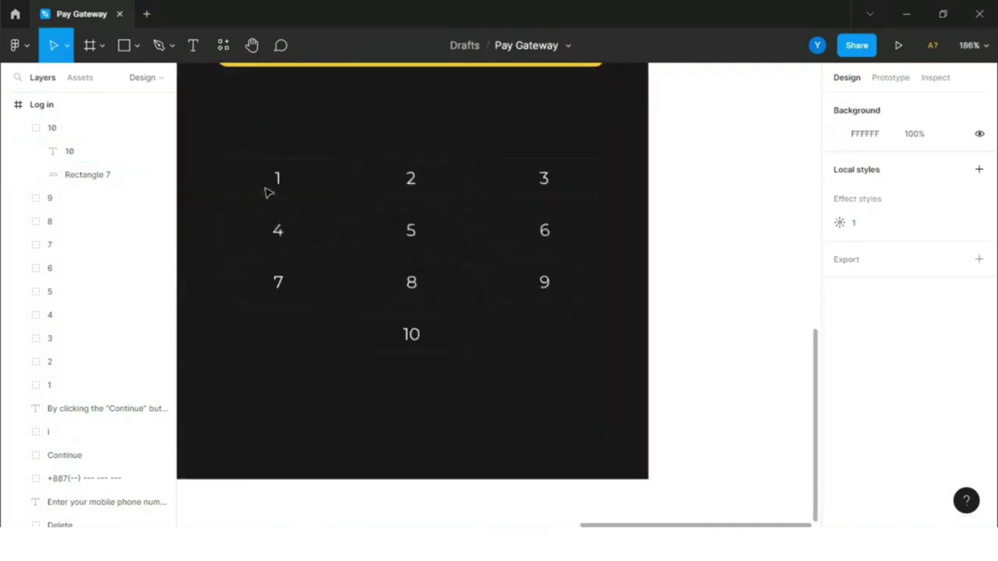
click(156, 46)
scroll(559, 334, up, 3)
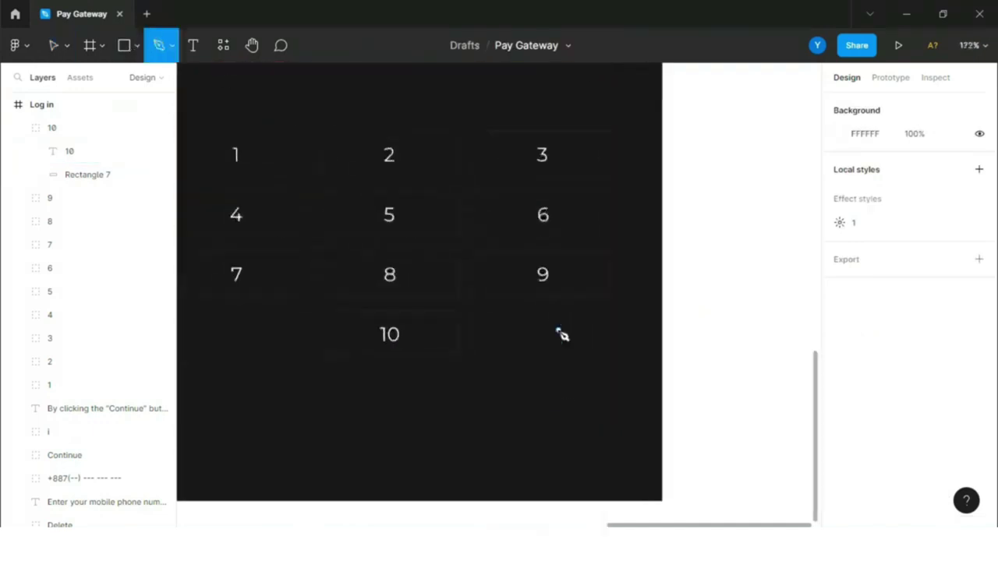
click(499, 343)
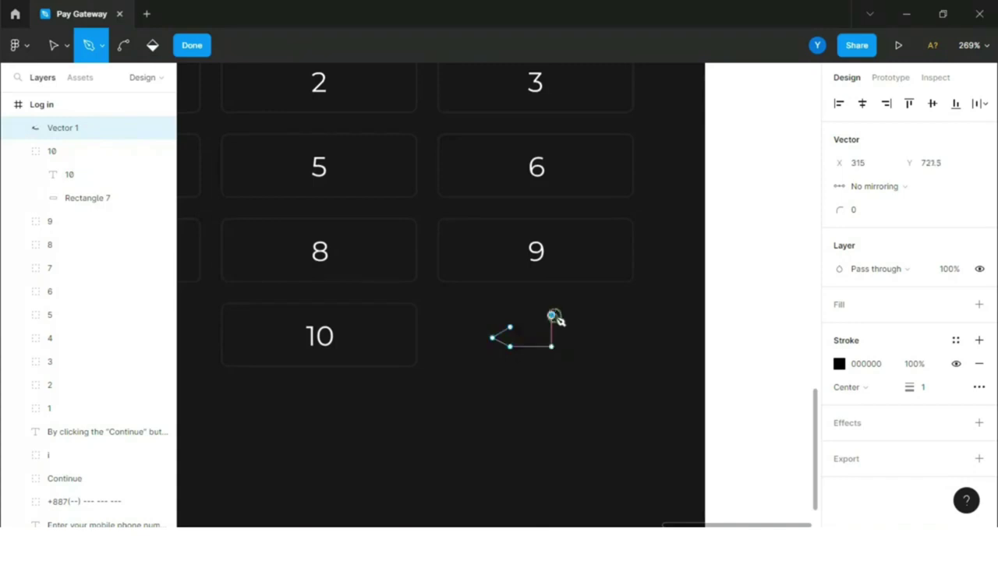
key(v)
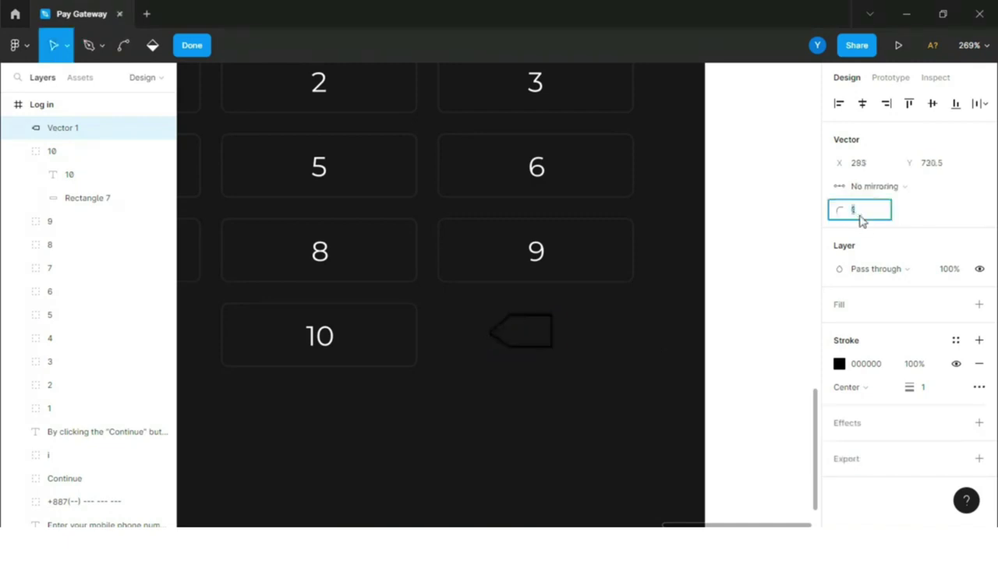
Round all corners of the backspace outline with one uniform corner radius
scroll(566, 355, up, 5)
key(Escape)
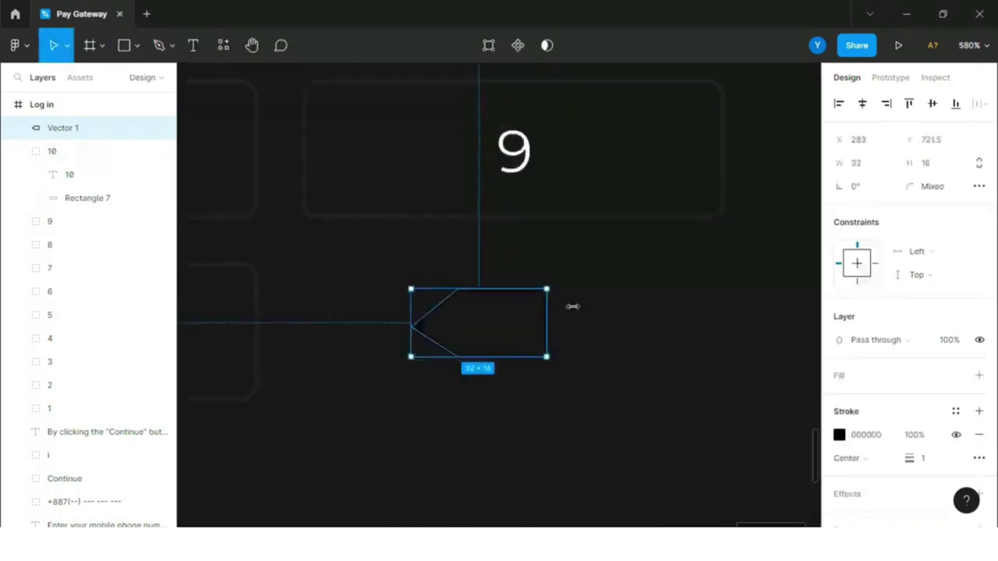
key(Escape)
click(536, 305)
click(979, 187)
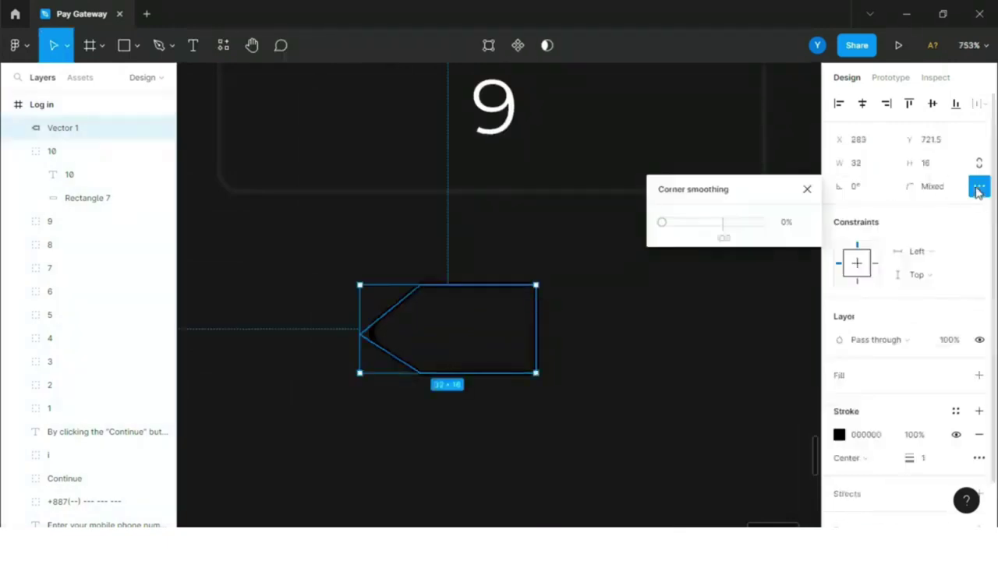
click(807, 189)
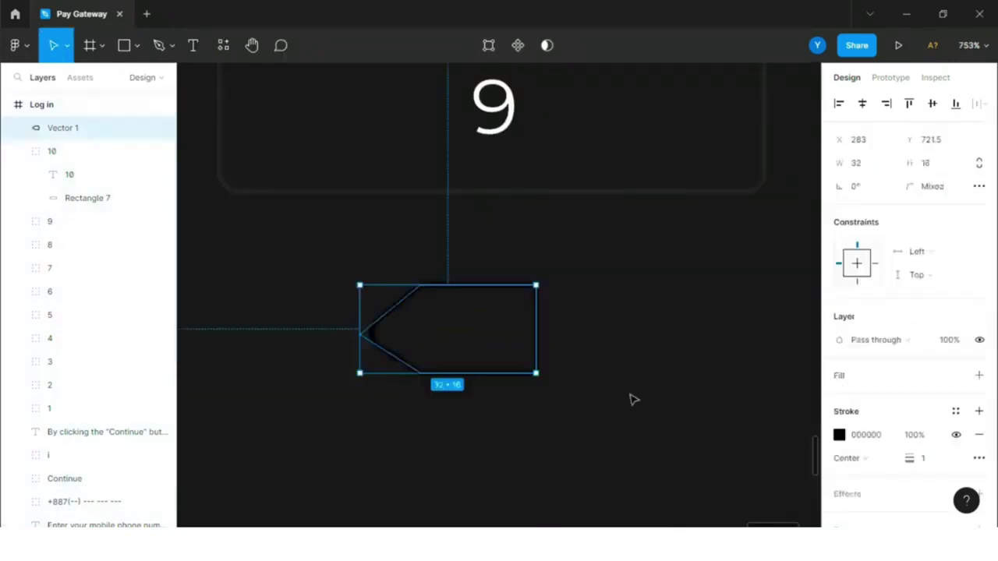
key(Return)
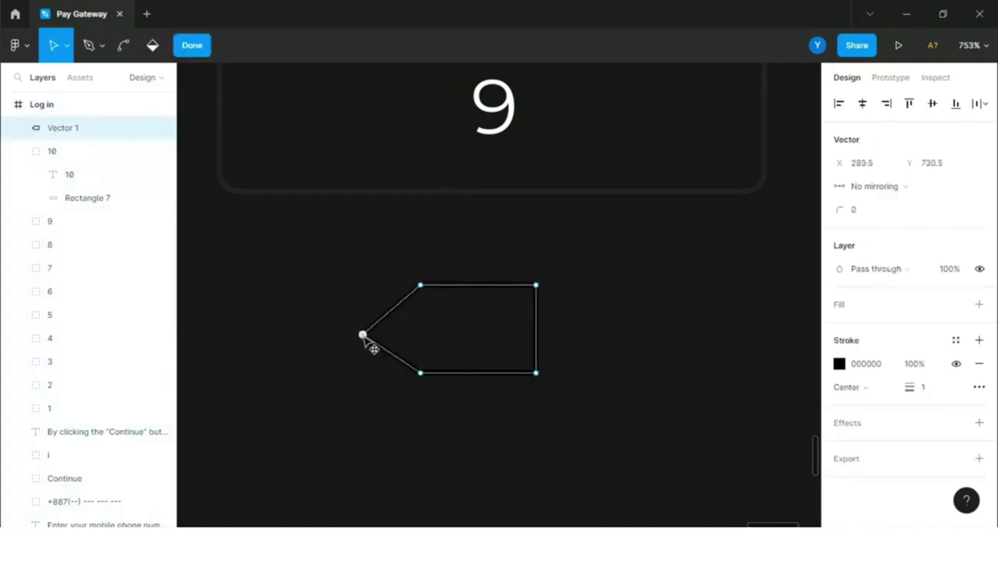
click(201, 48)
click(929, 188)
scroll(609, 370, down, 3)
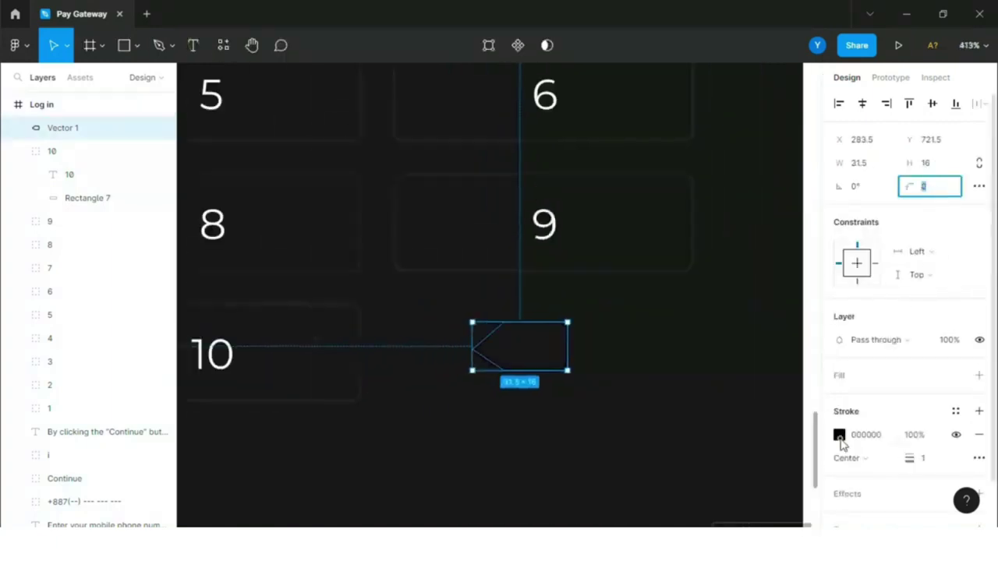
Set the backspace outline's stroke to the key borders' grey 232323 and move it to about X 291, Y 724
click(839, 435)
click(666, 369)
click(735, 123)
click(803, 151)
key(Escape)
drag(490, 341, 515, 350)
Copy the cross vector from the Delete icon and place the copy over the backspace outline
scroll(514, 350, down, 5)
click(704, 422)
scroll(704, 421, up, 9)
drag(571, 337, 529, 379)
scroll(571, 338, down, 6)
scroll(527, 378, up, 3)
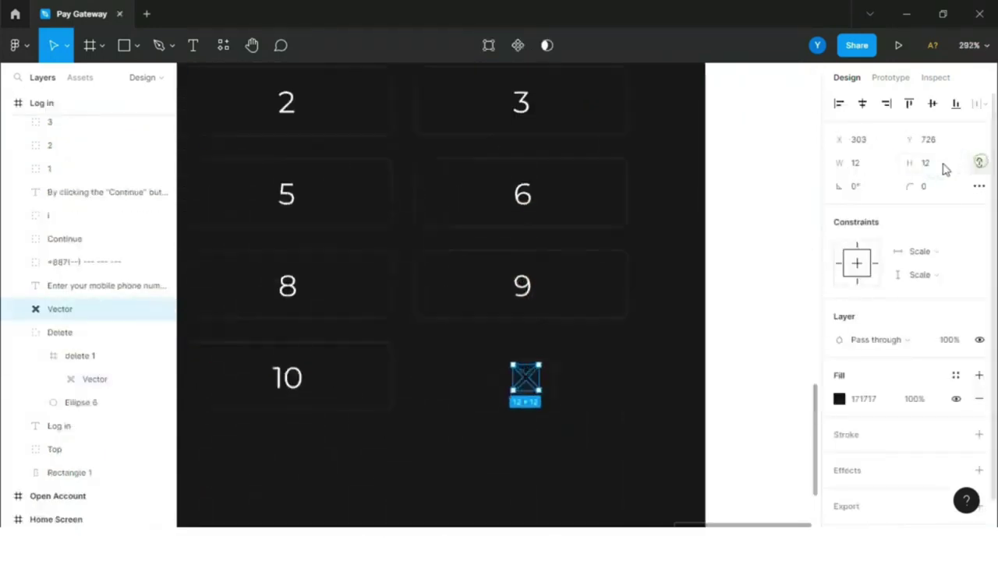
Resize the copied cross to 8 × 8 and fill it with the grey 232323 sampled from the "9" key's border
click(839, 400)
click(666, 368)
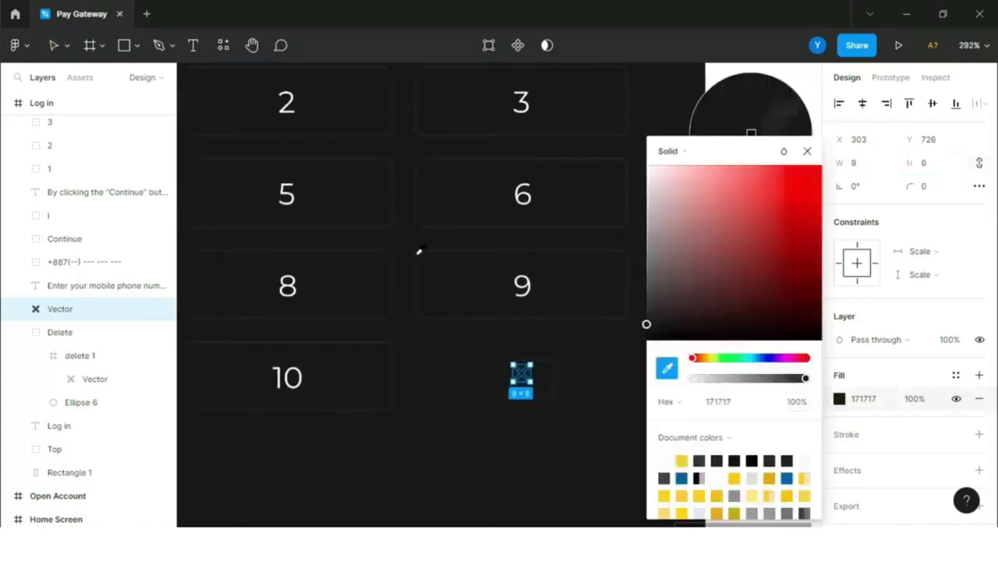
click(417, 257)
click(807, 150)
drag(520, 377, 539, 383)
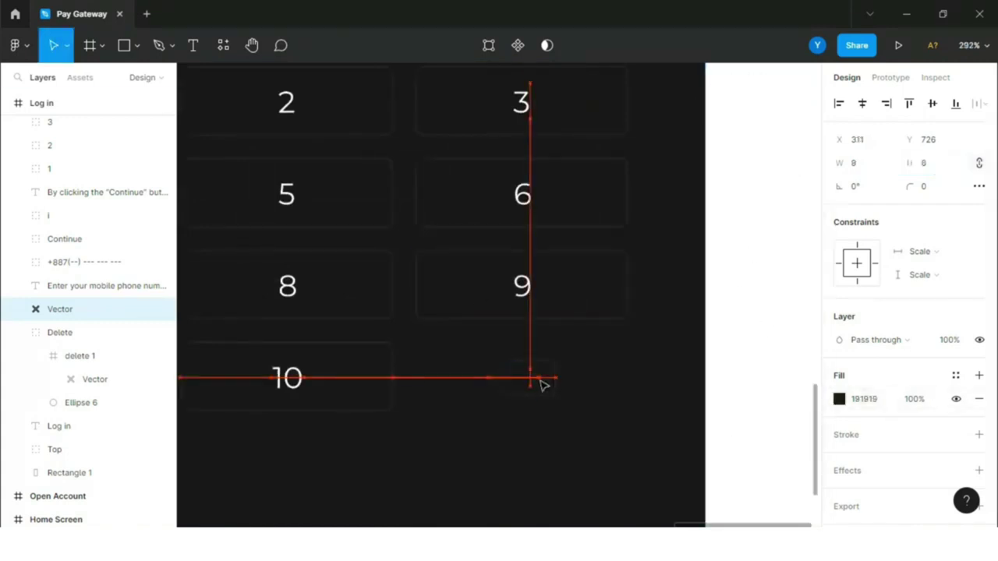
scroll(539, 382, up, 3)
click(839, 399)
click(670, 358)
click(406, 263)
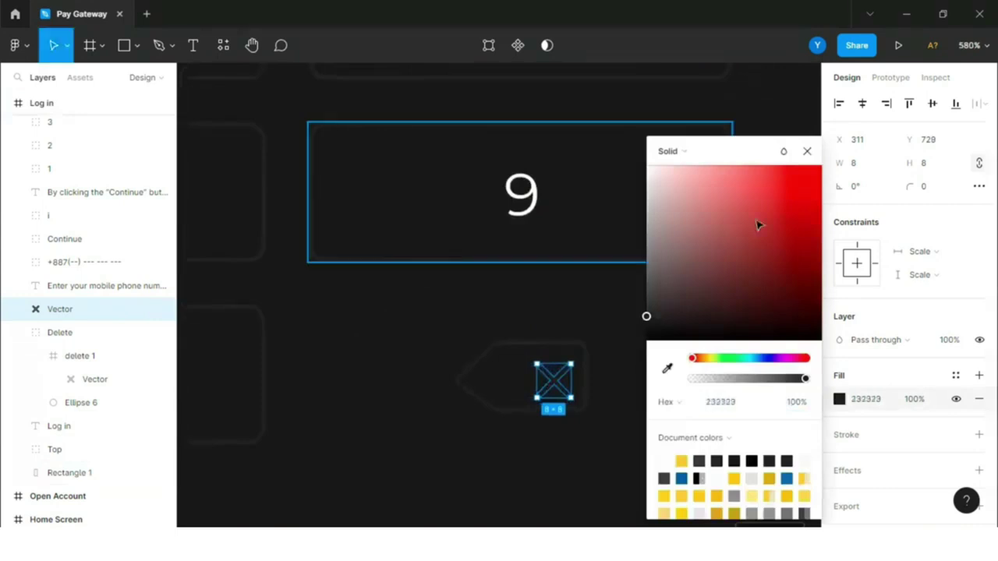
Position the cross inside the backspace outline at X 307, Y 728
click(554, 383)
drag(554, 382, 544, 380)
scroll(720, 343, down, 5)
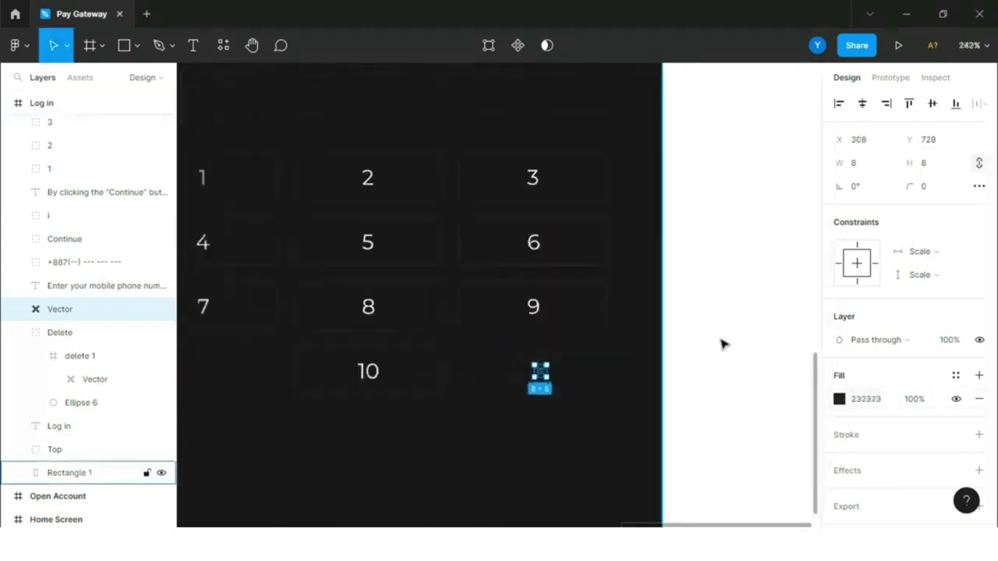
click(737, 331)
scroll(714, 387, up, 3)
drag(429, 364, 426, 365)
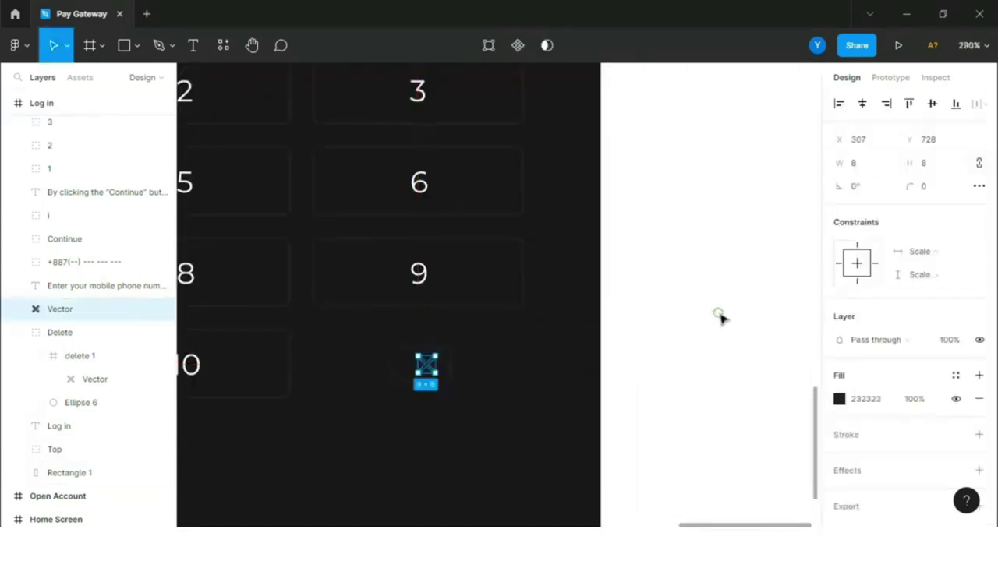
click(720, 318)
Move the cross vector up beside the backspace outline in the layer order and group the two shapes
scroll(724, 320, down, 3)
click(17, 334)
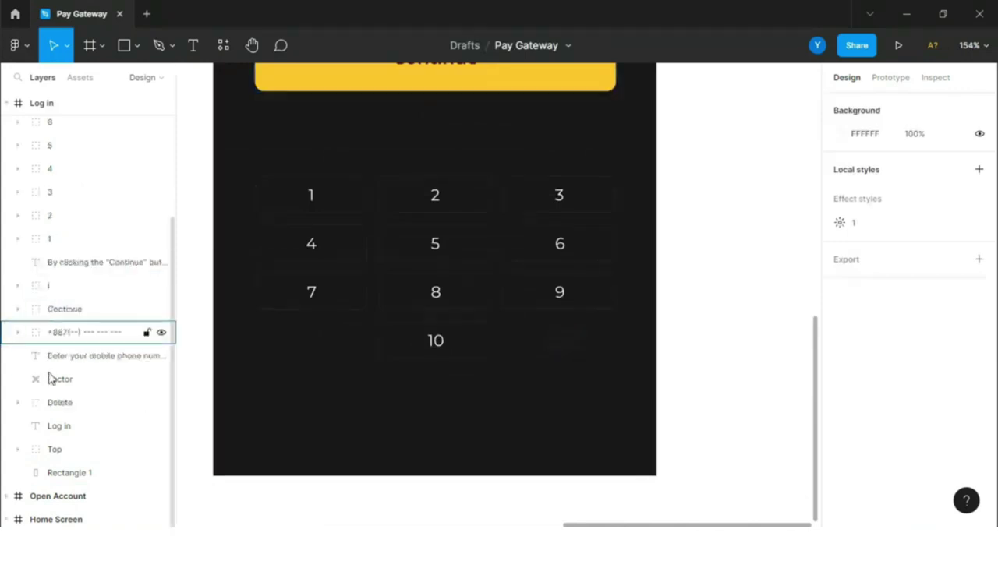
click(55, 382)
drag(78, 140, 14, 167)
shift+click(76, 154)
key(ctrl+g)
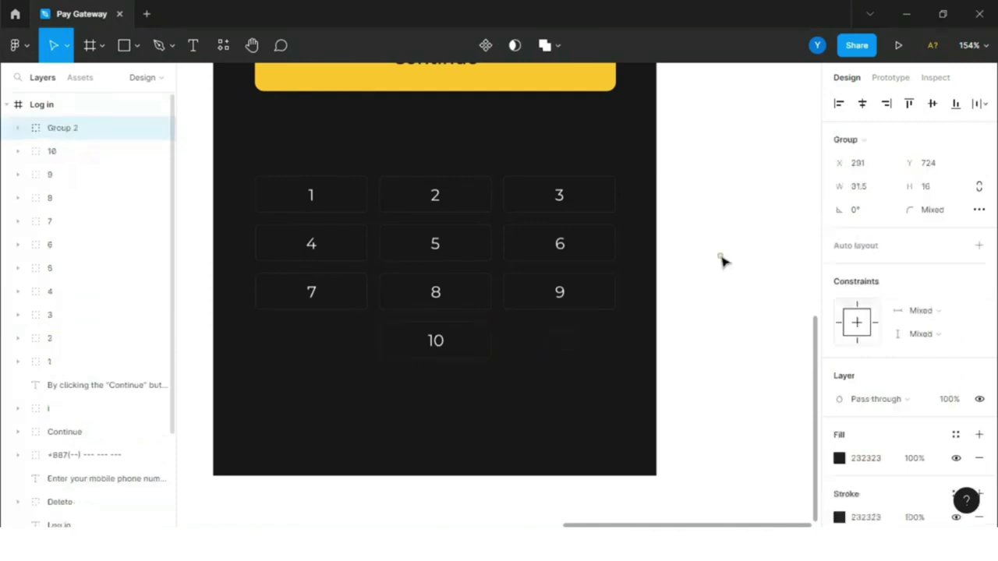
Group all the number keys with the backspace icon and move the keypad group down to Y 633
click(718, 261)
drag(58, 362, 62, 129)
key(ctrl+g)
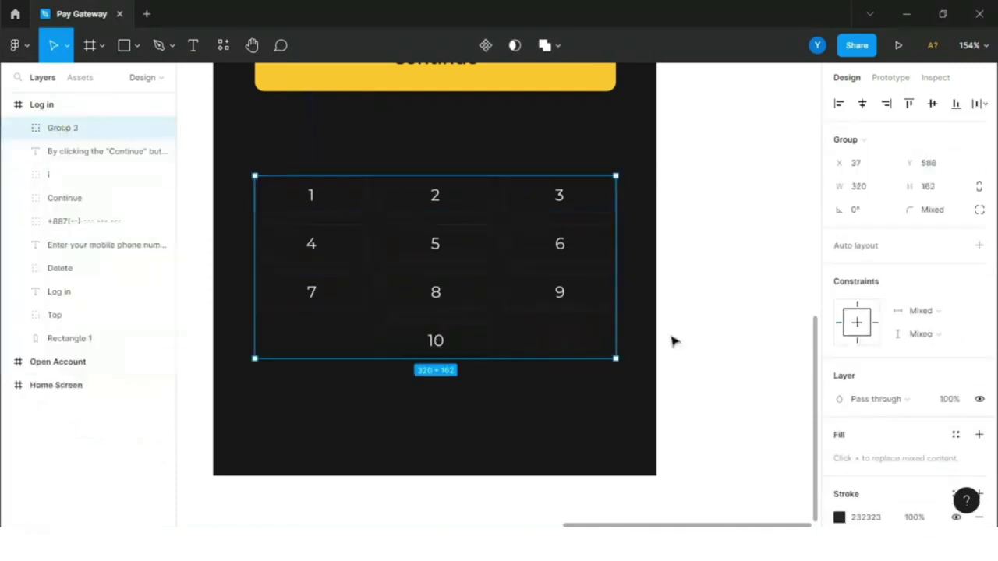
scroll(672, 341, up, 1)
scroll(672, 341, down, 10)
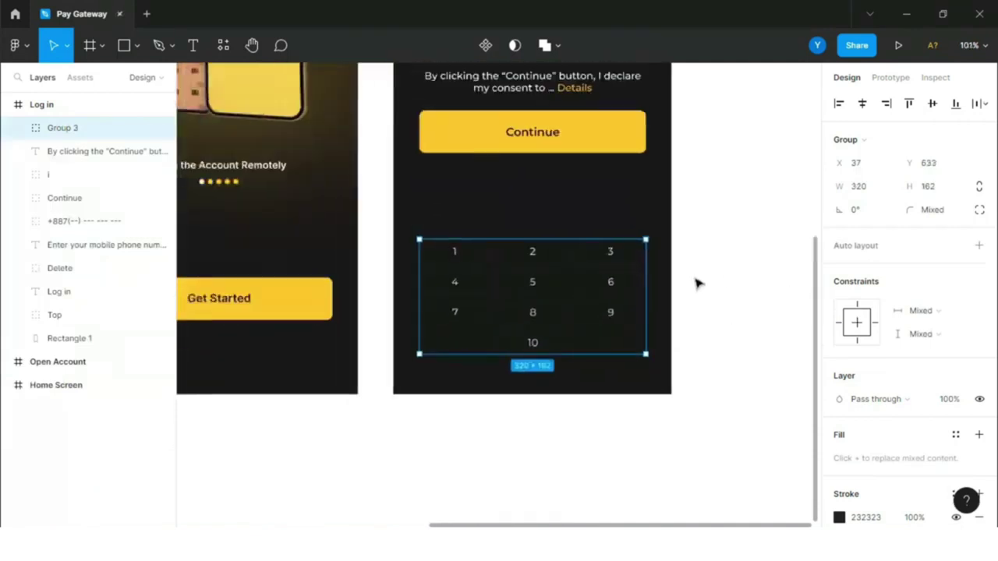
Move the info icon, consent text and Continue button down together, and lower the phone number field with its label
click(90, 151)
shift+click(62, 198)
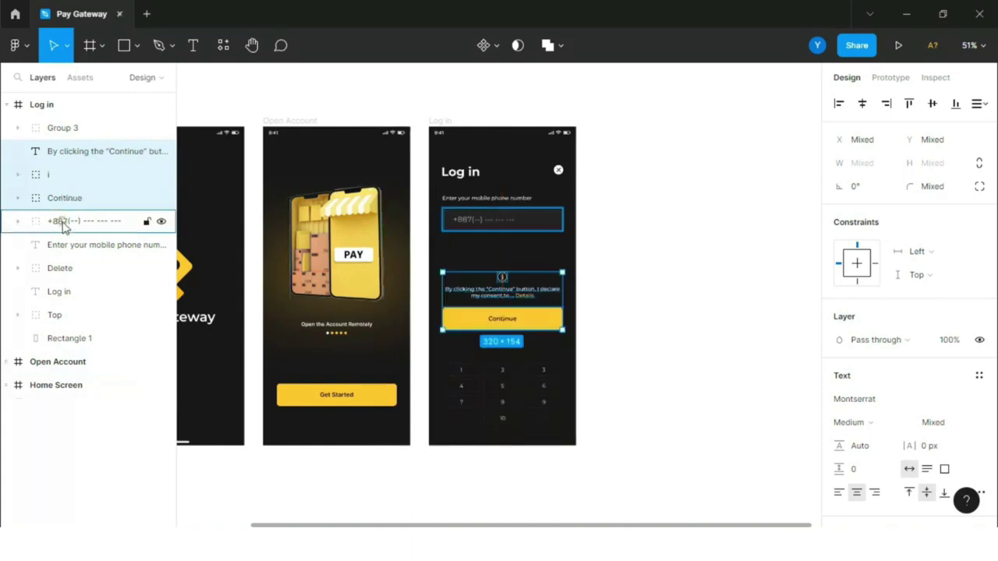
click(64, 222)
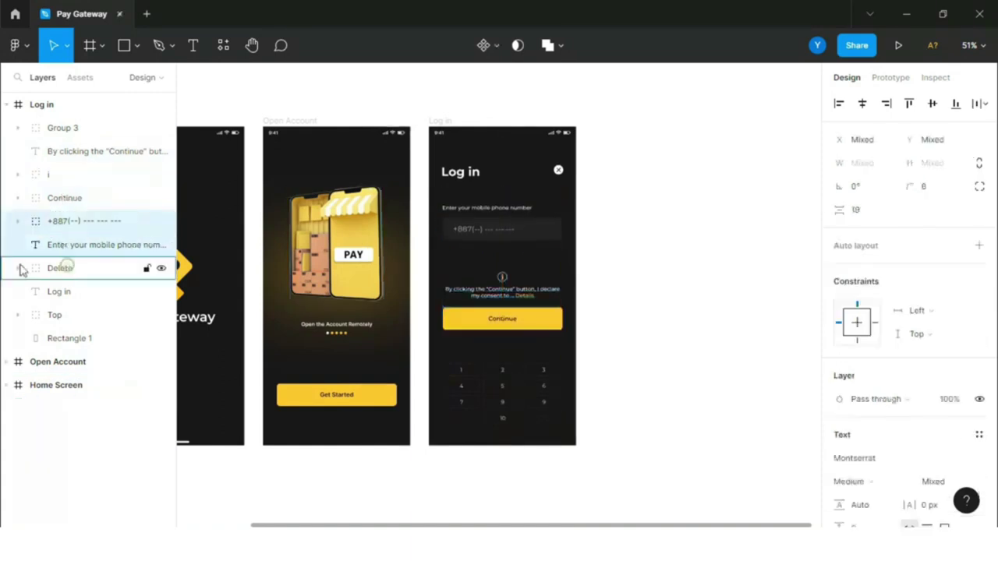
Move the "Log in" title and the close icon down slightly
click(23, 269)
shift+click(81, 297)
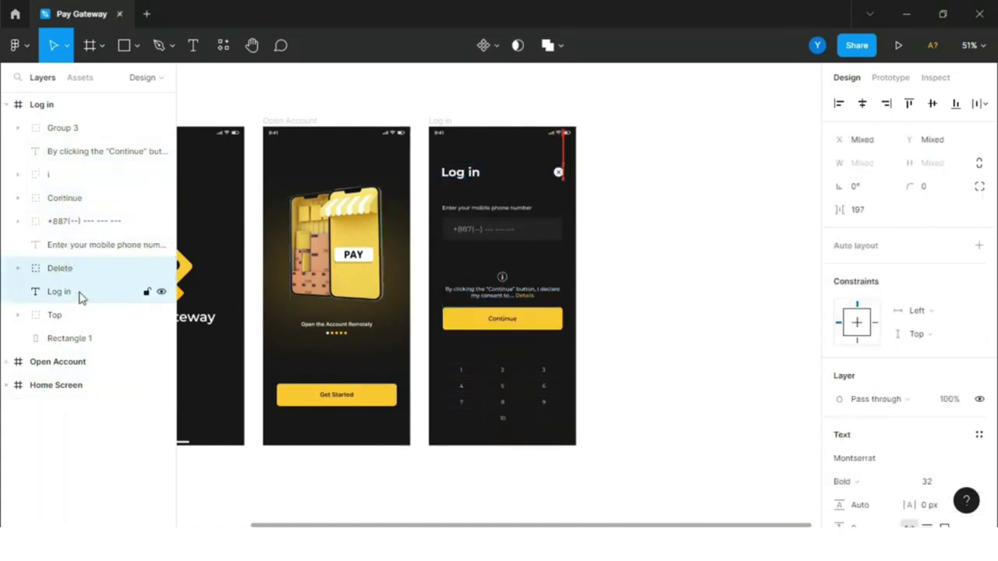
click(450, 497)
Duplicate the Log in frame to X 1132, Y -427 and rename the copy "Verification Cade"
scroll(514, 494, down, 3)
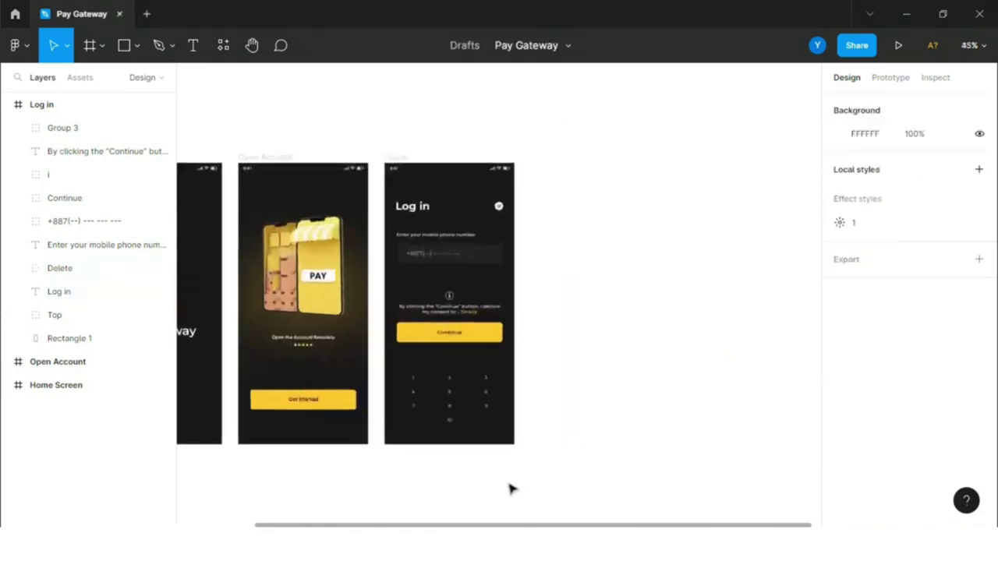
drag(467, 257, 590, 252)
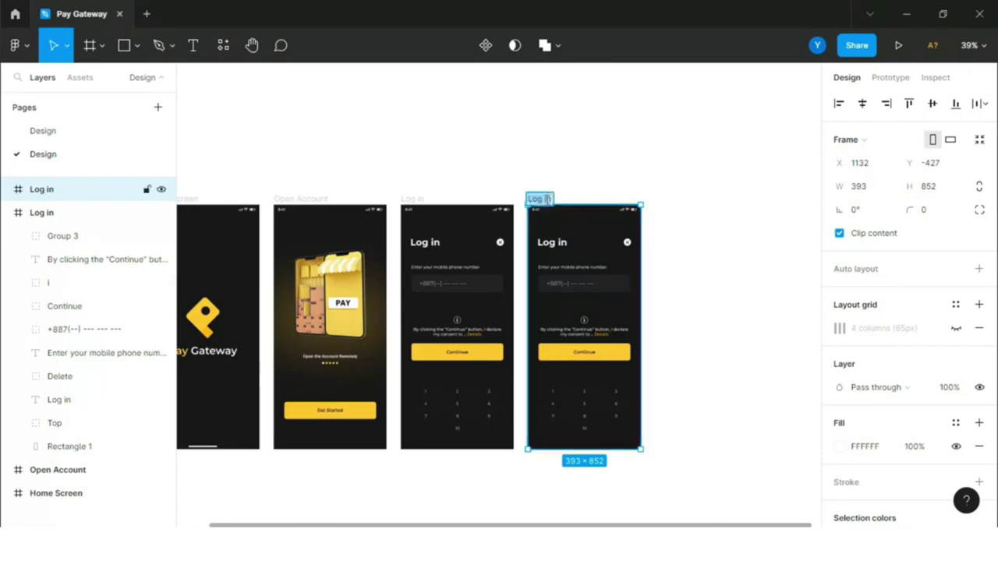
key(Caps_Lock)
text(S)
key(Caps_Lock)
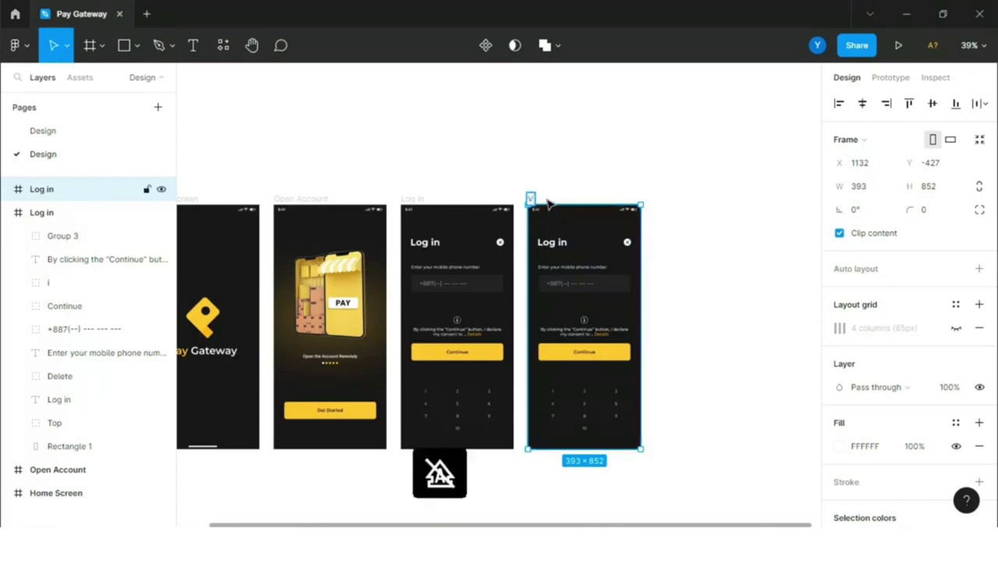
text(erification)
key(Caps_Lock)
text(S)
key(Caps_Lock)
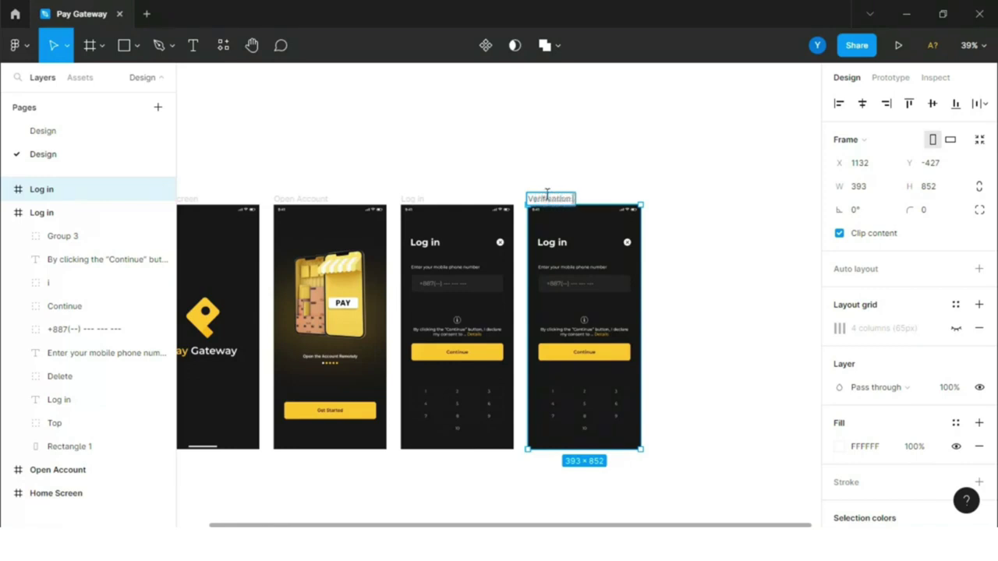
text(e)
click(772, 281)
Replace the copied screen's phone placeholder with a full sample phone number and move the text to X 60
scroll(699, 238, up, 5)
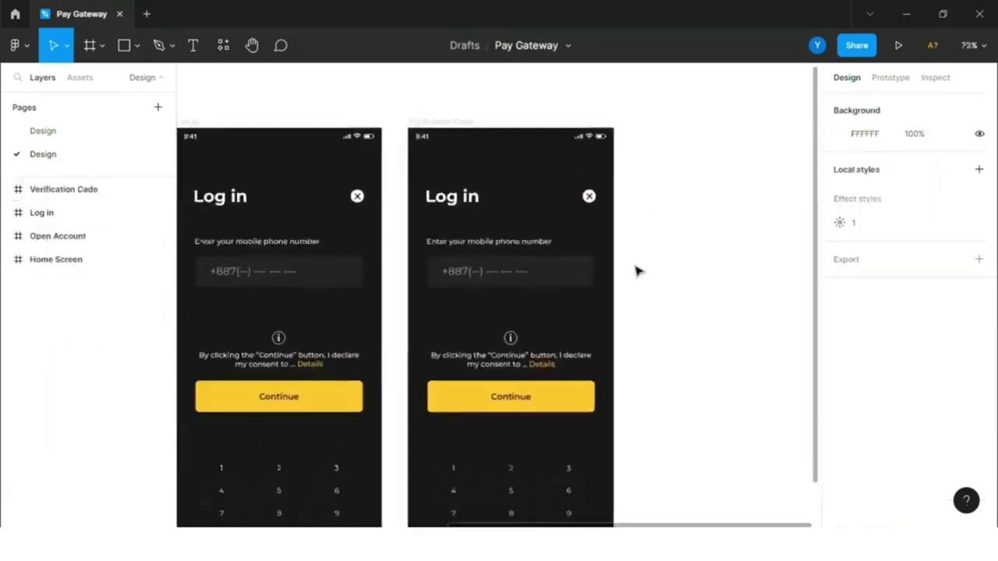
scroll(635, 271, up, 2)
scroll(541, 267, up, 3)
key(t)
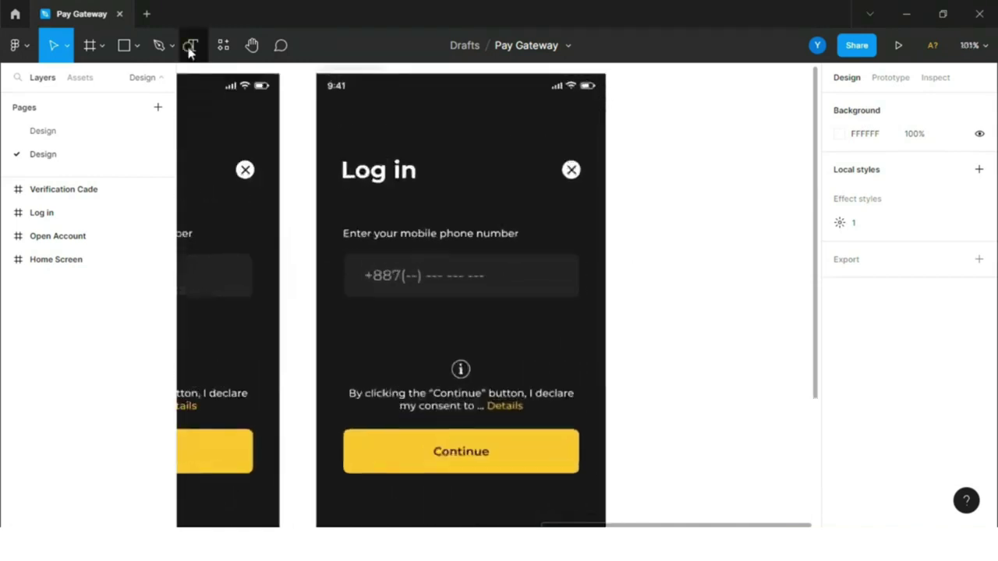
click(409, 276)
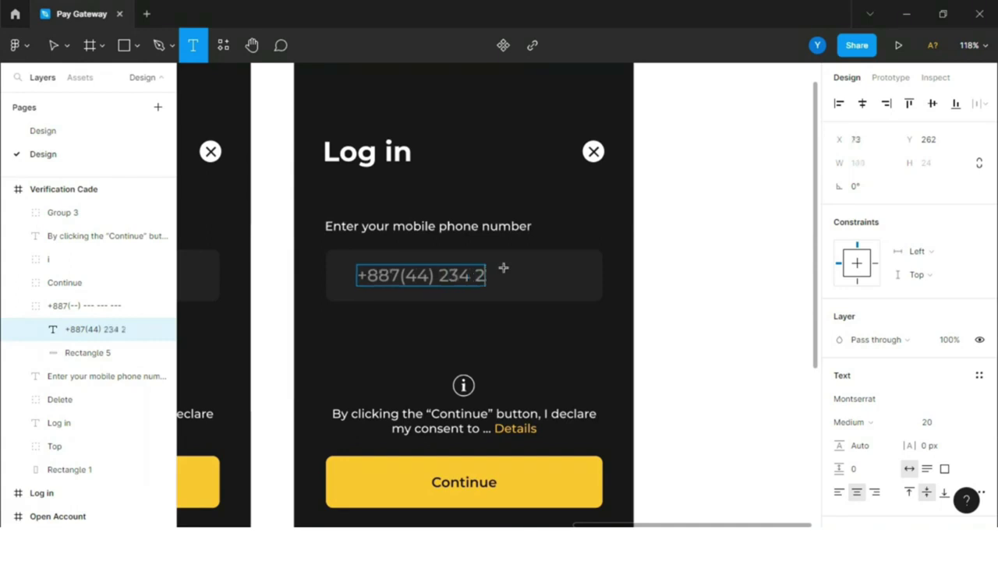
key(Escape)
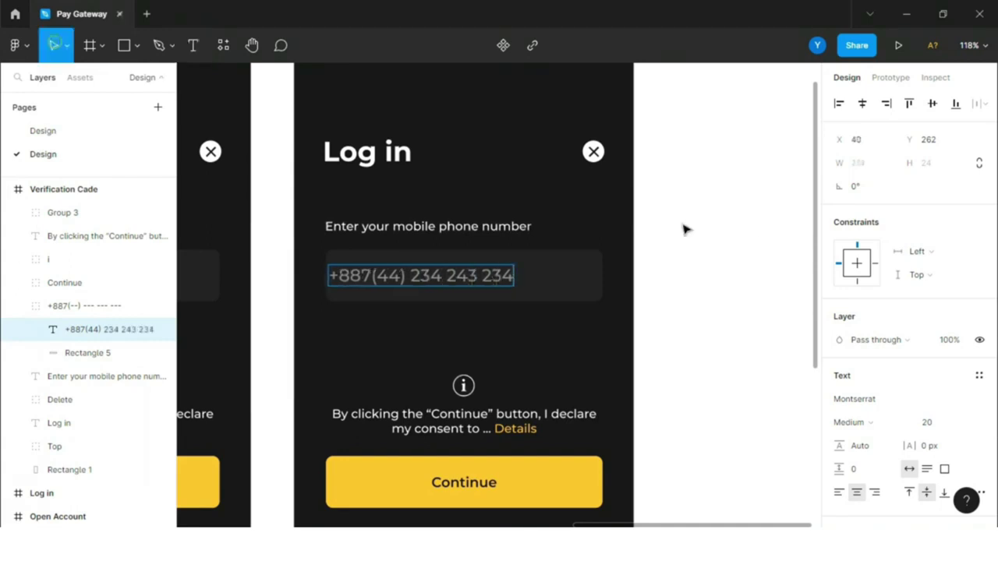
drag(382, 280, 402, 280)
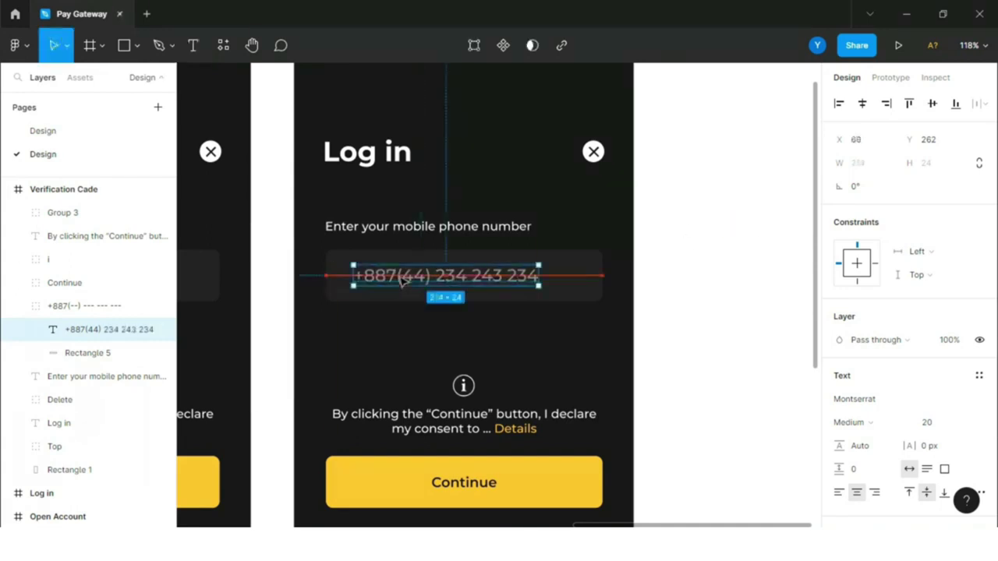
Add the text "Enter verification code" below the phone number field at font size 14 and centre it horizontally on the screen
click(730, 280)
scroll(725, 284, down, 3)
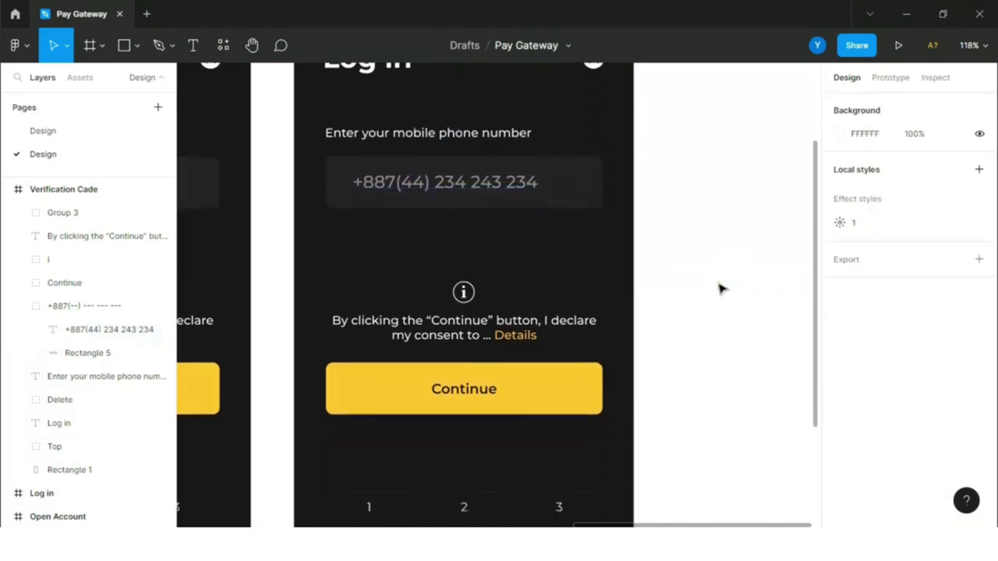
scroll(418, 274, up, 1)
key(t)
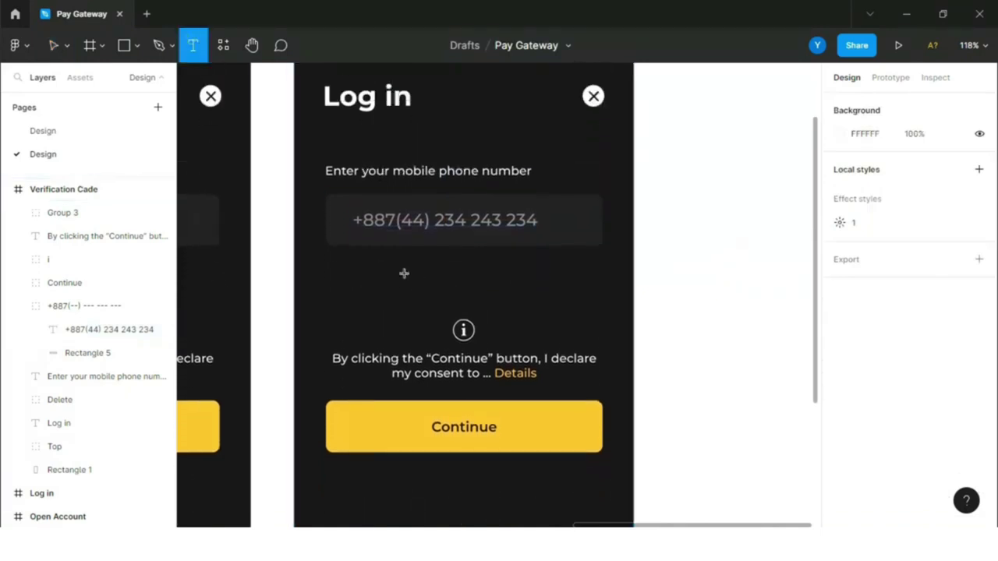
click(404, 273)
text(Enter verification ca=ode)
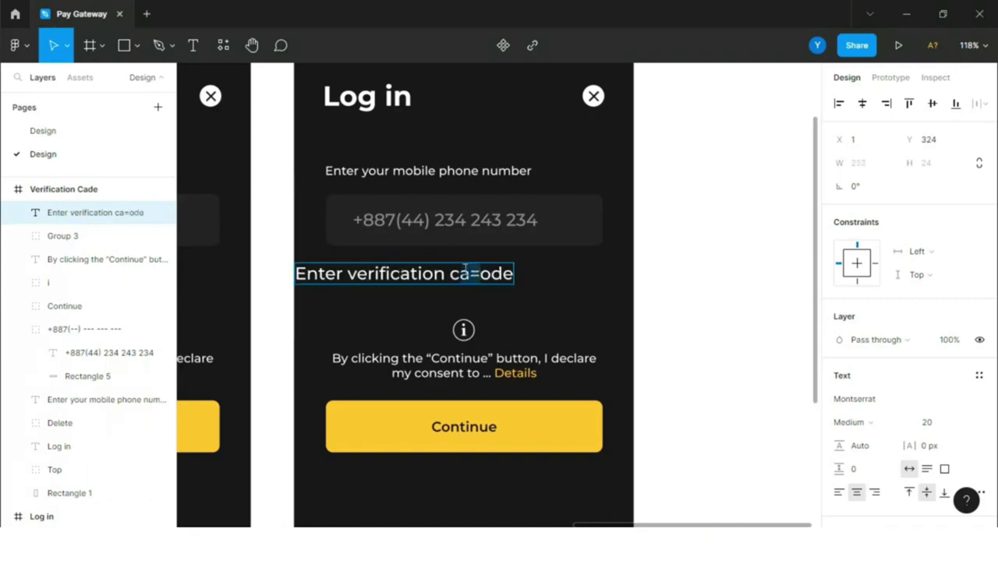
key(BackSpace)
drag(421, 287, 476, 296)
click(971, 422)
click(951, 323)
click(863, 105)
Delete the Continue button from the Verification Cade screen
scroll(697, 295, down, 5)
ctrl+scroll(624, 314, down, 3)
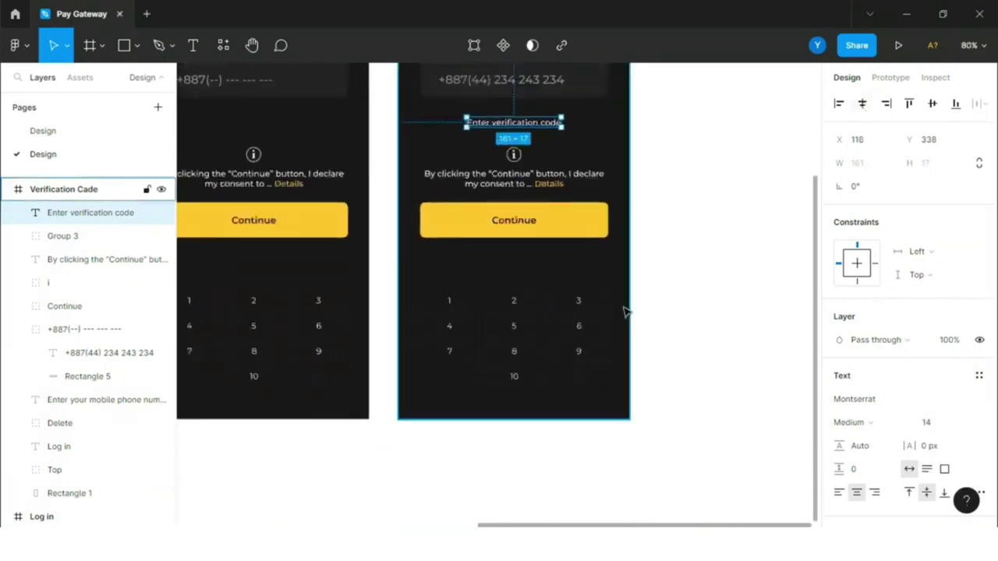
ctrl+scroll(704, 303, down, 4)
scroll(694, 273, up, 1)
ctrl+scroll(673, 236, up, 2)
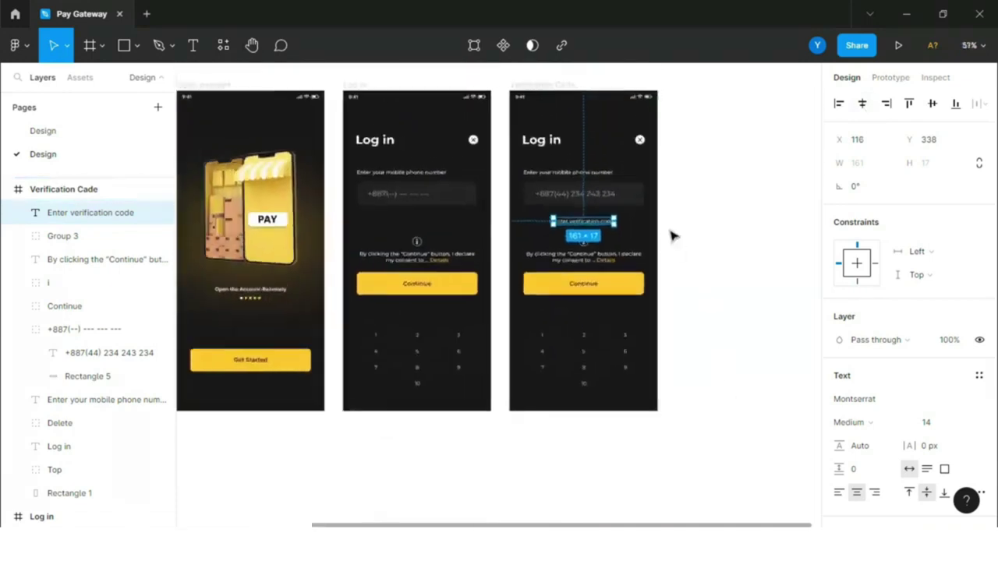
scroll(695, 363, up, 1)
ctrl+scroll(673, 267, up, 2)
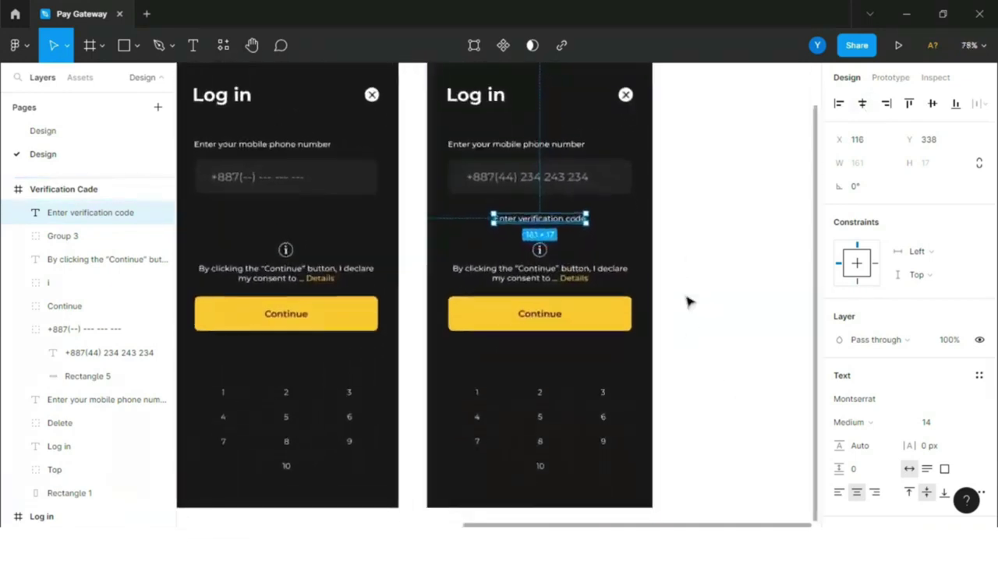
scroll(689, 328, down, 1)
scroll(686, 343, up, 2)
scroll(624, 329, down, 2)
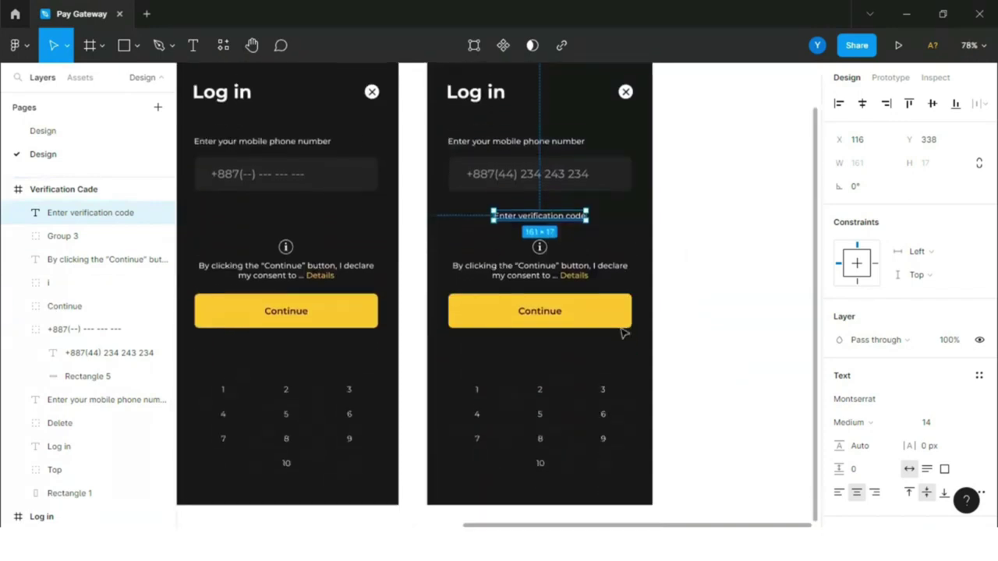
ctrl+scroll(651, 343, up, 1)
ctrl+scroll(650, 336, up, 1)
scroll(538, 354, up, 1)
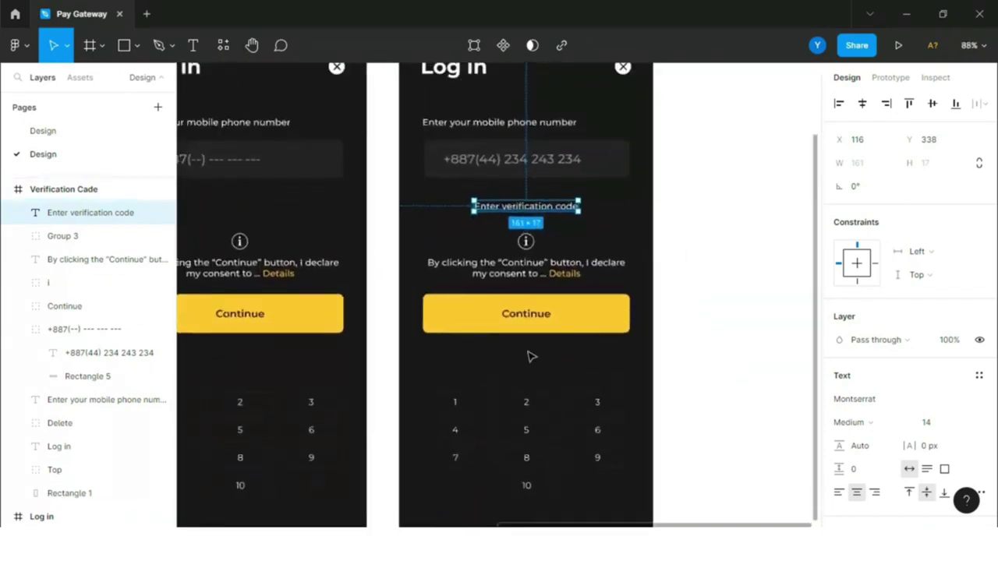
scroll(531, 356, up, 1)
double_click(543, 335)
key(Delete)
click(565, 336)
key(Delete)
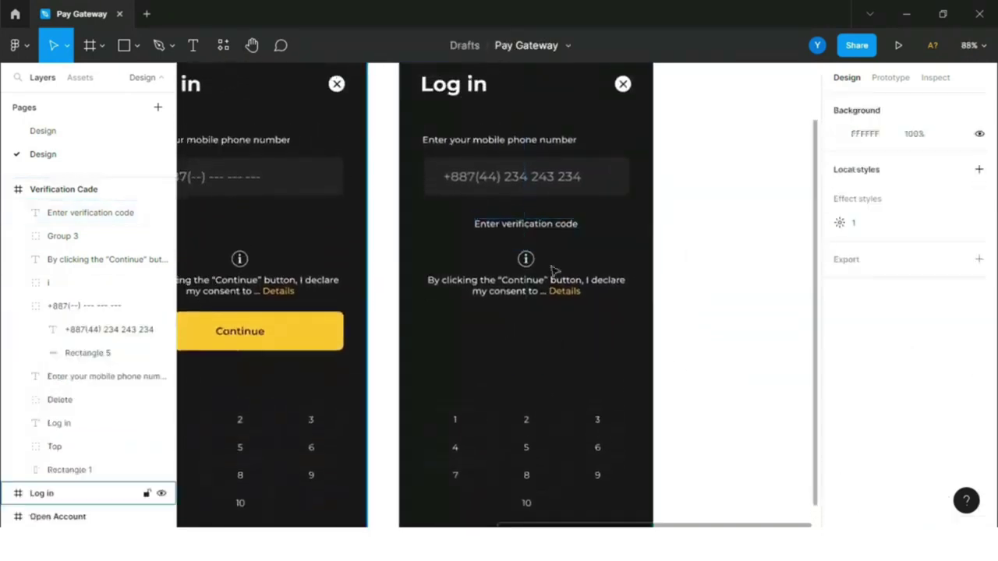
Move the info icon and the consent text down together until they sit just above the number keypad
click(78, 260)
shift+click(55, 284)
key(shift+Down)
key(shift+Down)
key(shift+Down)
key(shift+Down)
key(shift+Down)
key(shift+Down)
key(shift+Down)
key(shift+Down)
key(shift+Down)
key(shift+Down)
key(shift+Down)
key(shift+Down)
key(shift+Down)
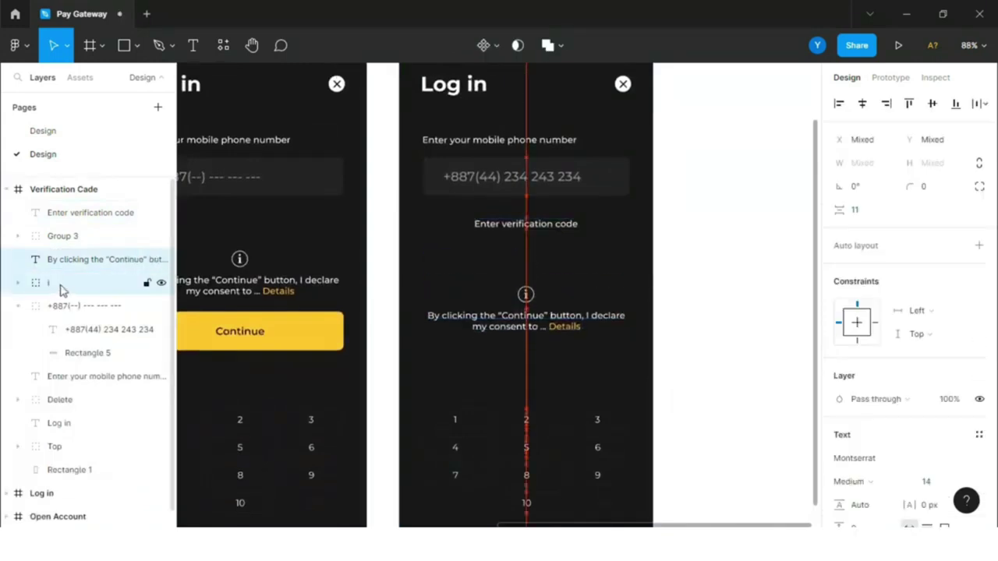
key(Down)
key(Down)
key(Down)
key(Down)
key(Down)
key(Down)
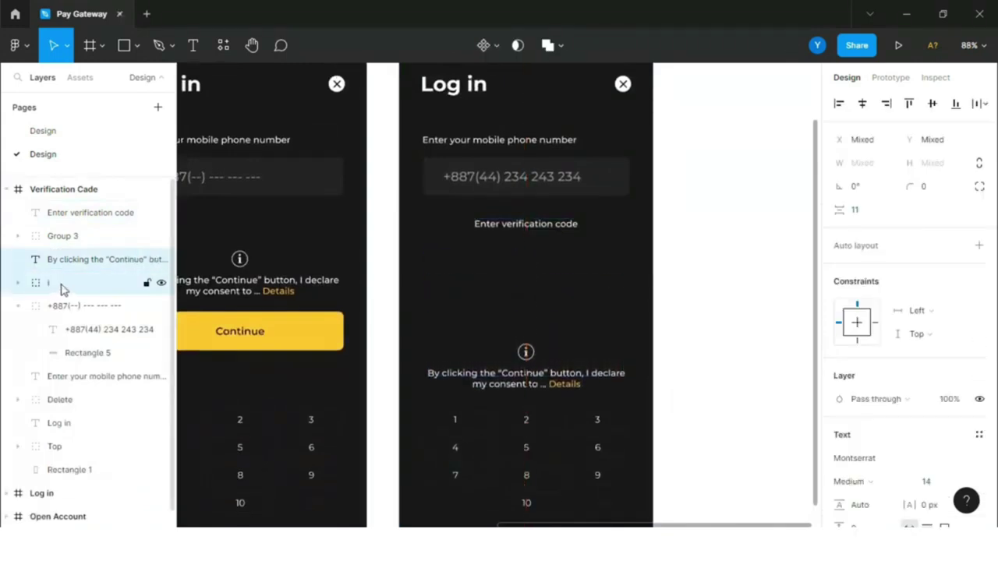
click(750, 203)
Draw a rectangle below the "Enter verification code" text, sized 210 × 50 with a corner radius of 4
click(19, 306)
click(137, 45)
click(105, 78)
drag(458, 242, 598, 265)
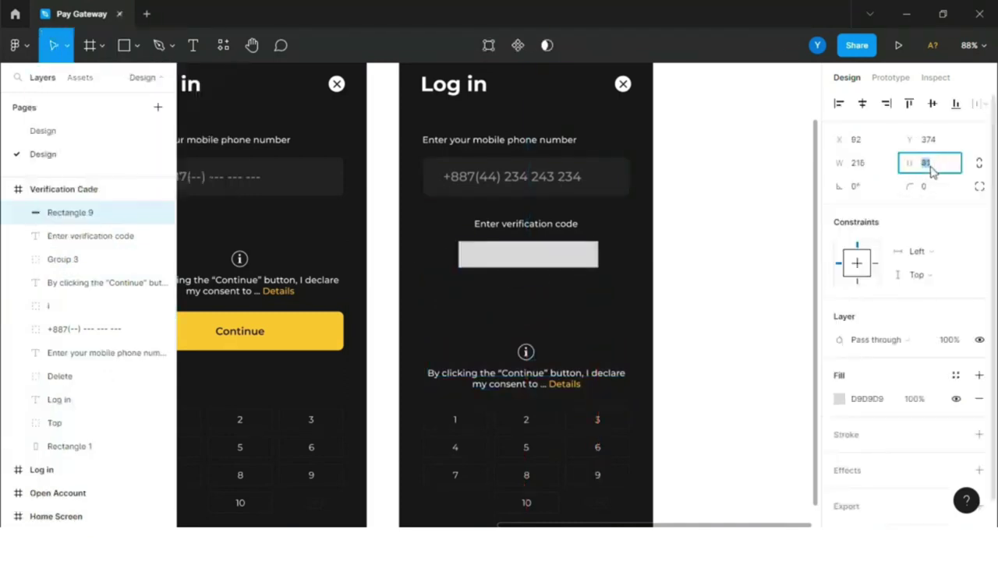
text(40)
click(864, 168)
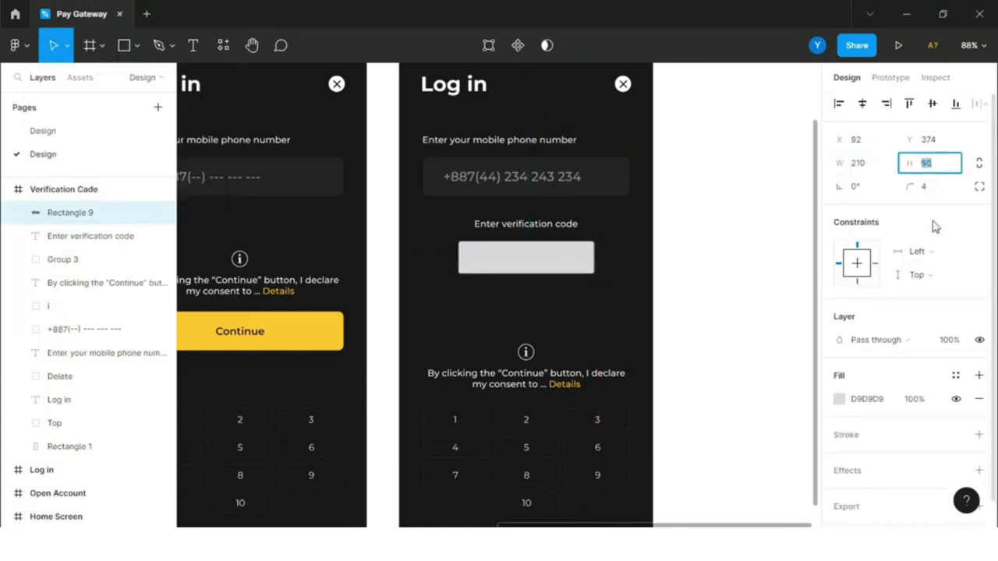
Remove the rectangle's fill and give it a 232323 inside stroke of width 1
click(980, 436)
click(979, 399)
click(839, 436)
click(668, 370)
click(616, 175)
click(807, 151)
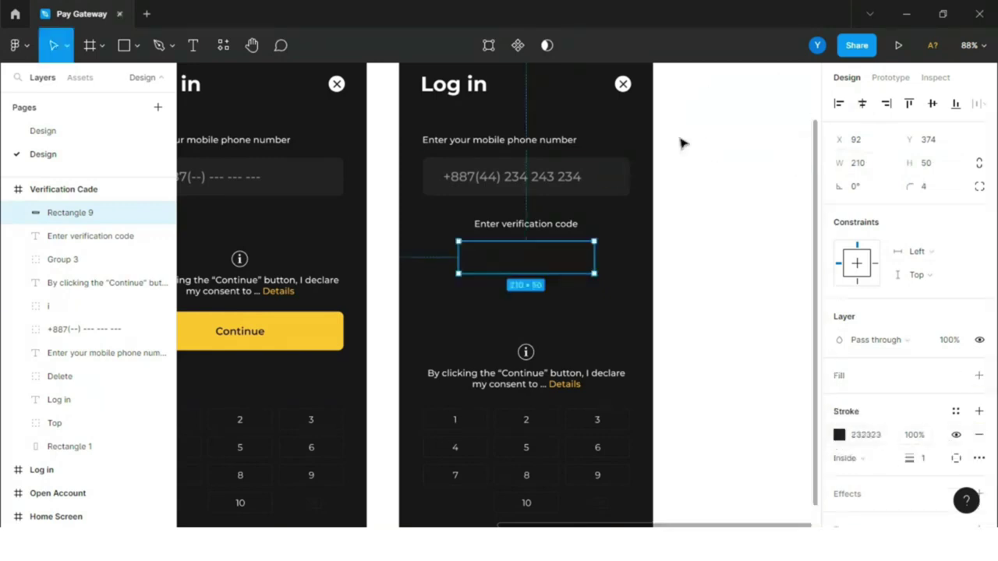
click(680, 142)
Draw a horizontal row of four 7 × 7 circles inside the verification code rectangle
scroll(662, 279, up, 5)
click(137, 45)
click(117, 132)
mouse_move(420, 255)
mouse_down()
mouse_move(437, 277)
mouse_move(430, 270)
mouse_move(411, 283)
mouse_move(566, 285)
mouse_move(546, 285)
mouse_up()
shift+click(70, 258)
shift+click(71, 282)
scroll(646, 327, down, 5)
click(772, 272)
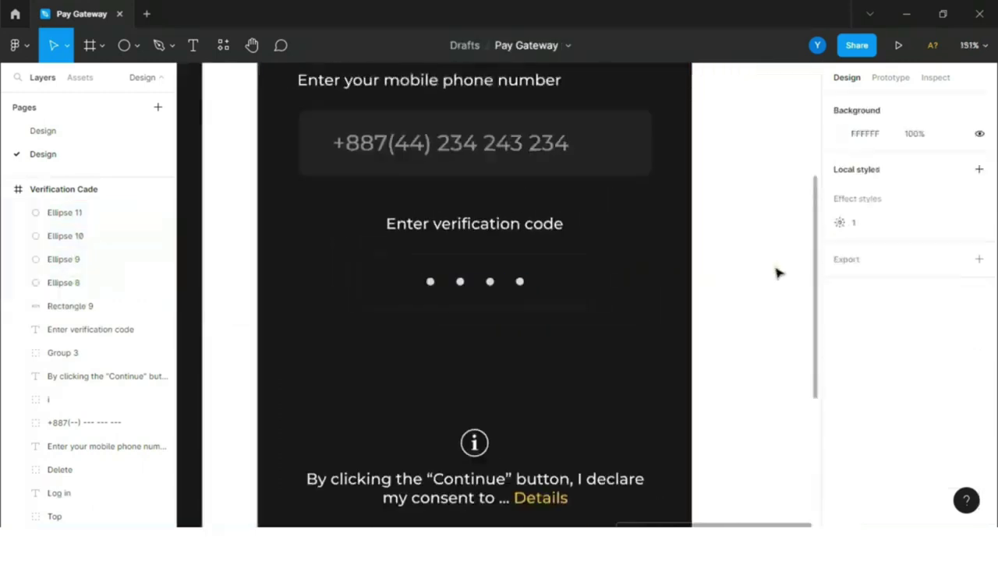
Spread the four circles wider across the code rectangle and distribute them at equal horizontal spacing
click(44, 215)
click(56, 287)
shift+click(58, 213)
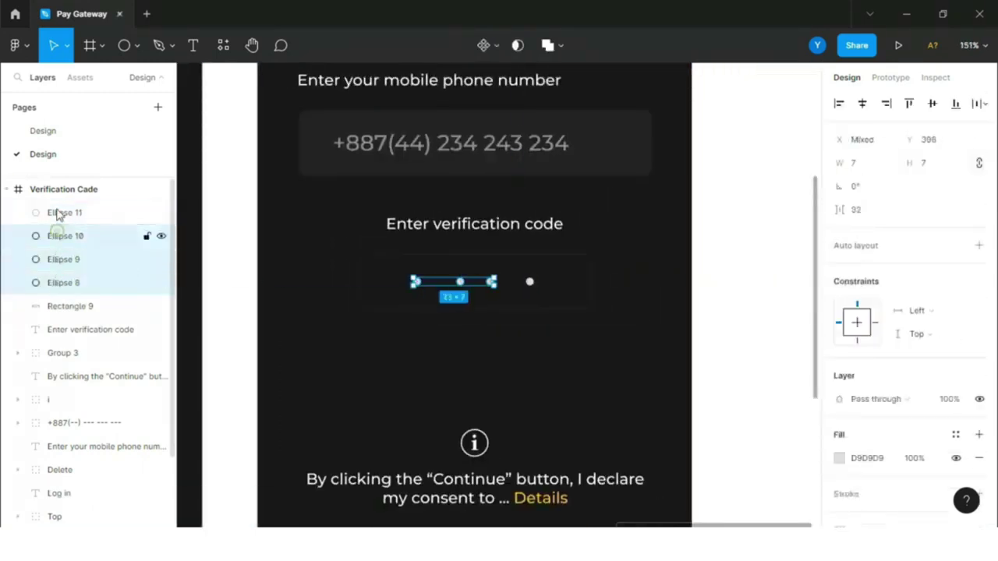
click(981, 102)
click(893, 165)
click(981, 103)
click(922, 172)
click(750, 273)
Fill the four code circles with the yellow FFCA2A
click(55, 283)
shift+click(56, 236)
shift+click(58, 214)
click(840, 459)
click(699, 461)
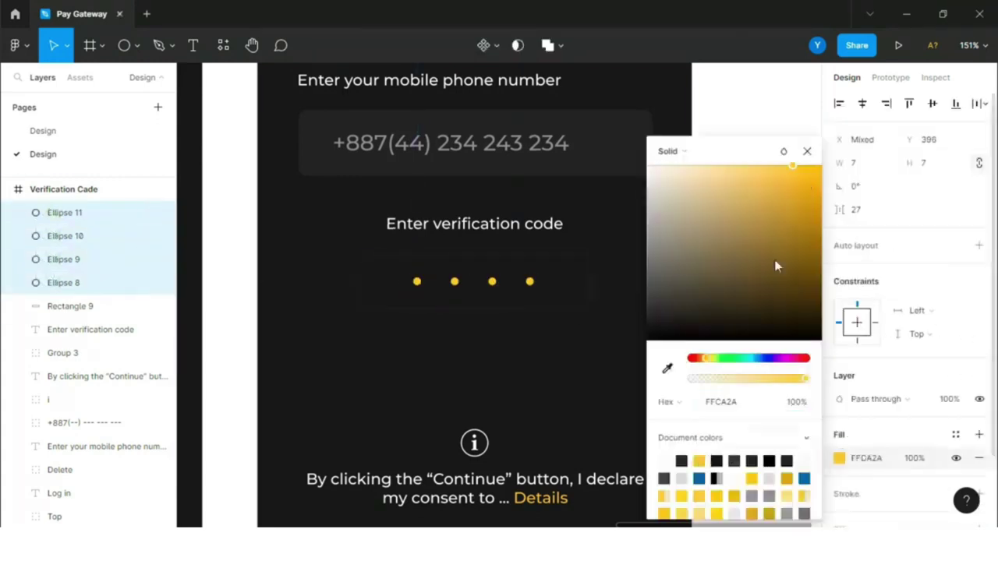
click(806, 150)
Set the code rectangle's height to 40 and move the four circles up to its vertical centre
click(70, 307)
click(928, 163)
text(48)
key(Return)
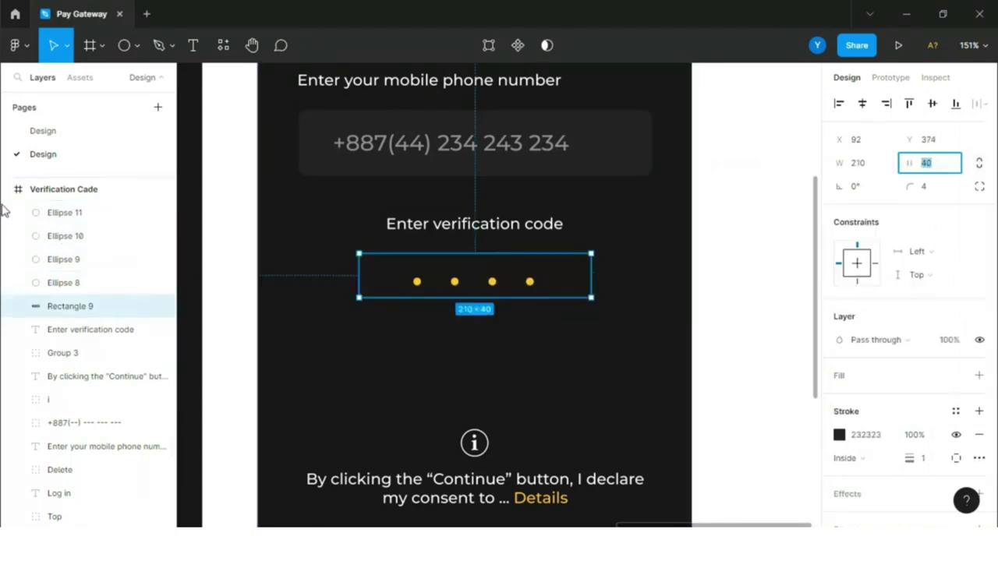
click(64, 282)
shift+click(64, 212)
drag(494, 285, 496, 281)
Group the code label, rectangle and four circles, and name the group "Enter verification code"
click(47, 306)
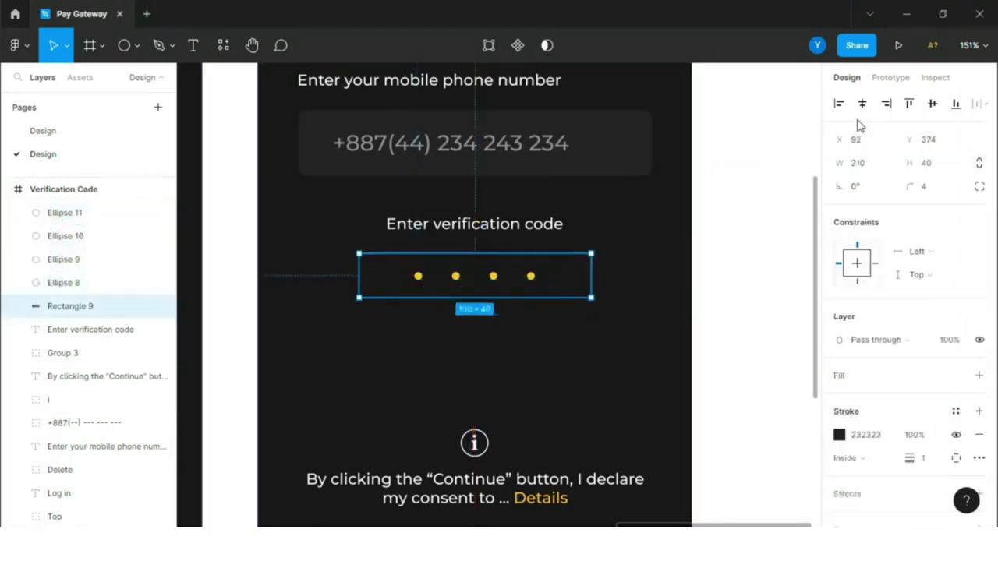
shift+click(69, 331)
shift+click(63, 212)
key(ctrl+g)
double_click(63, 212)
click(17, 212)
double_click(105, 353)
key(ctrl+c)
double_click(70, 214)
key(ctrl+v)
click(18, 213)
click(777, 320)
Add the text "Send message behind" between the code box and the info icon
scroll(777, 313, down, 1)
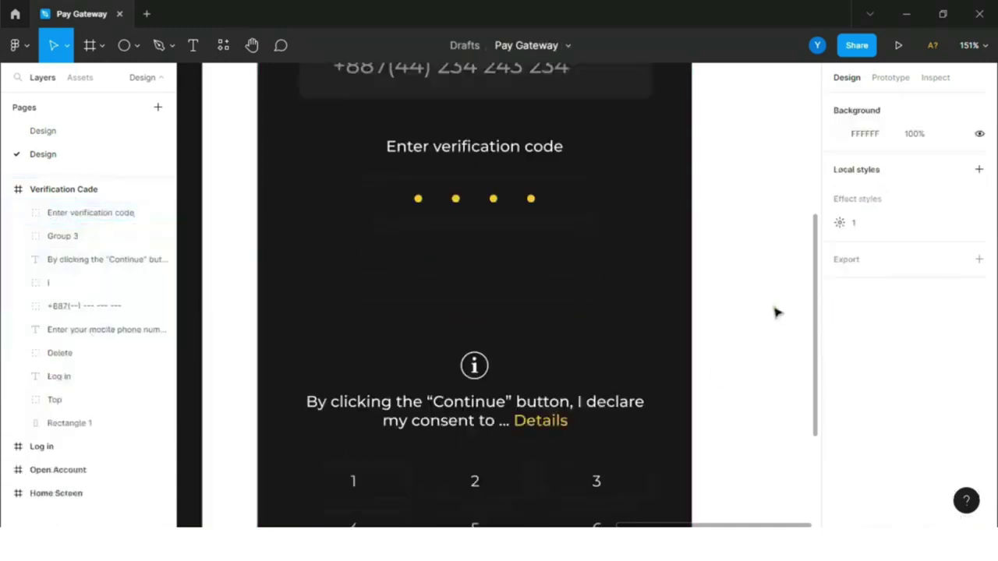
scroll(777, 313, down, 5)
scroll(662, 372, up, 5)
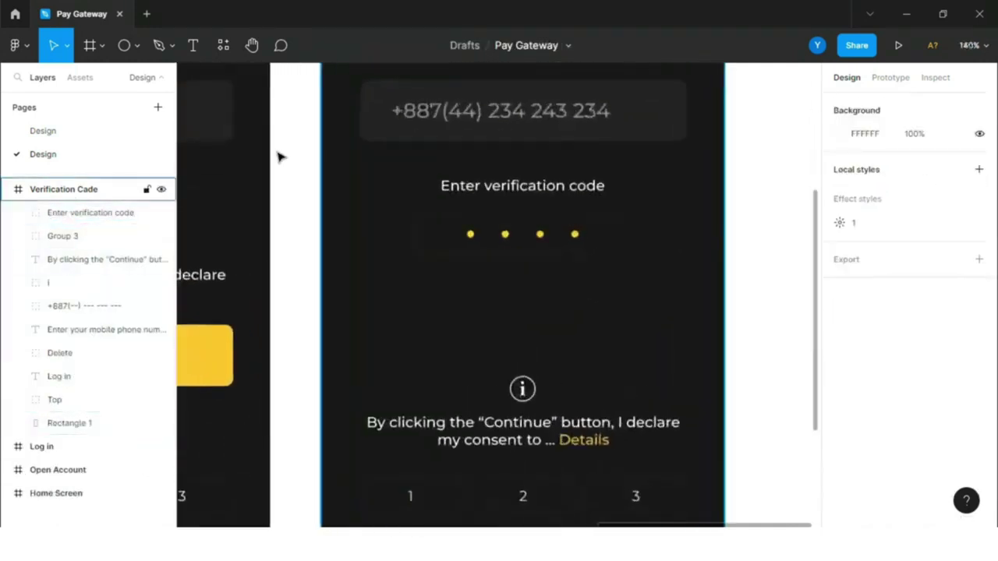
key(t)
click(434, 303)
text(Sen)
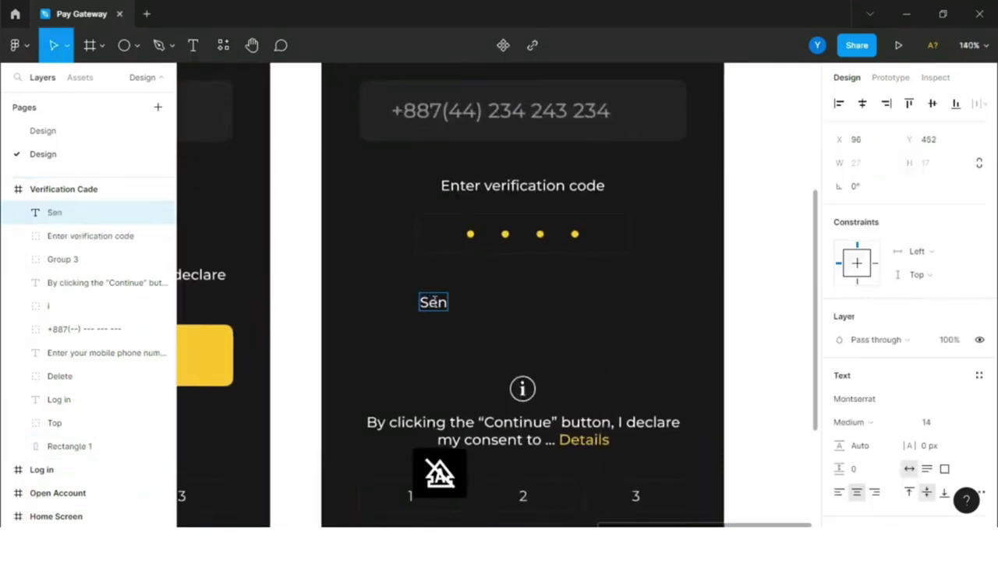
text(d message be)
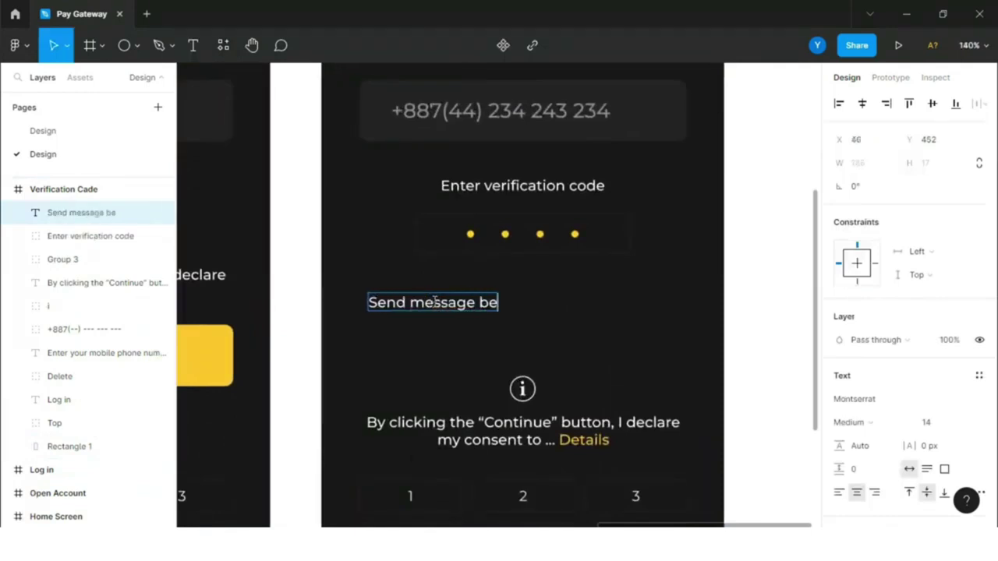
drag(433, 307, 529, 298)
Centre the "Send message behind" text horizontally and set it to Medium weight at font size 16
click(906, 422)
click(884, 261)
click(862, 104)
click(927, 422)
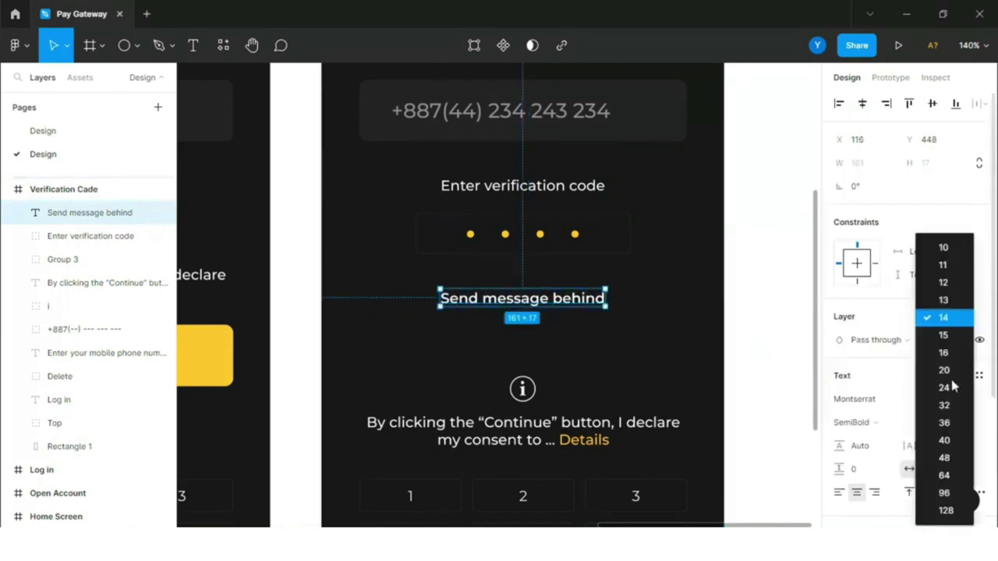
click(945, 354)
click(779, 195)
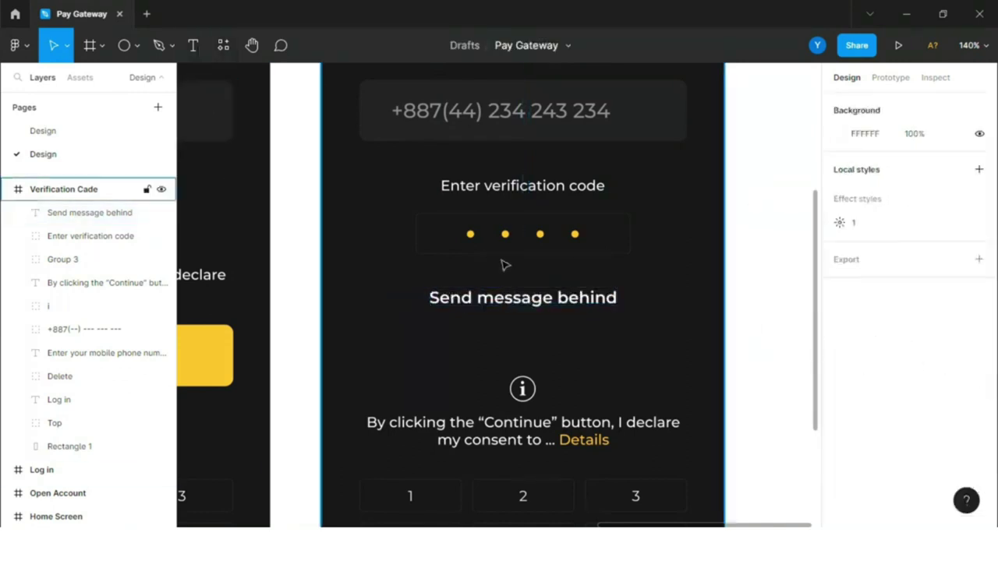
click(537, 303)
click(905, 422)
click(867, 240)
Duplicate the "Send message behind" text directly below itself and change the copy to "03:45"
drag(541, 298, 541, 323)
double_click(569, 322)
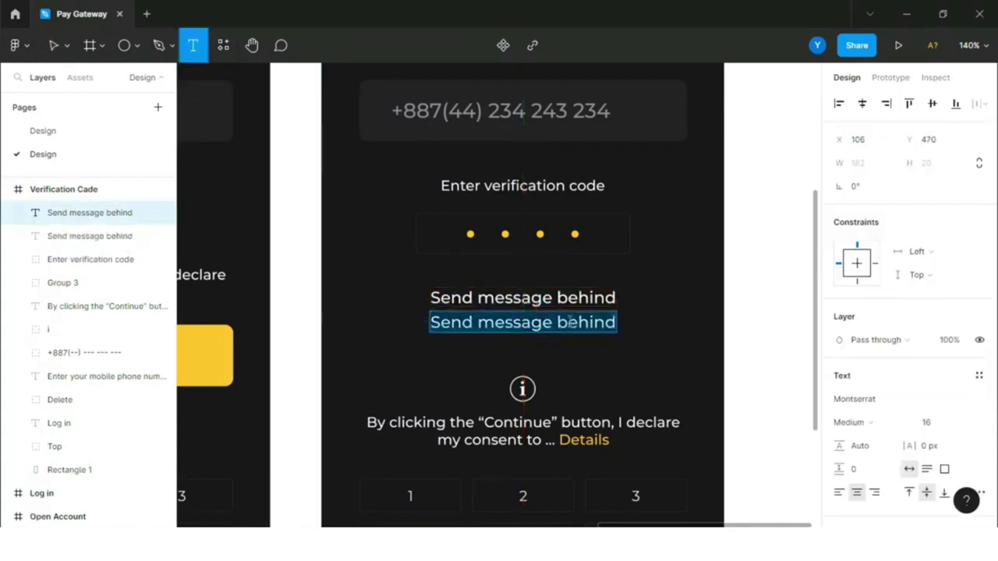
key(Caps_Lock)
key(BackSpace)
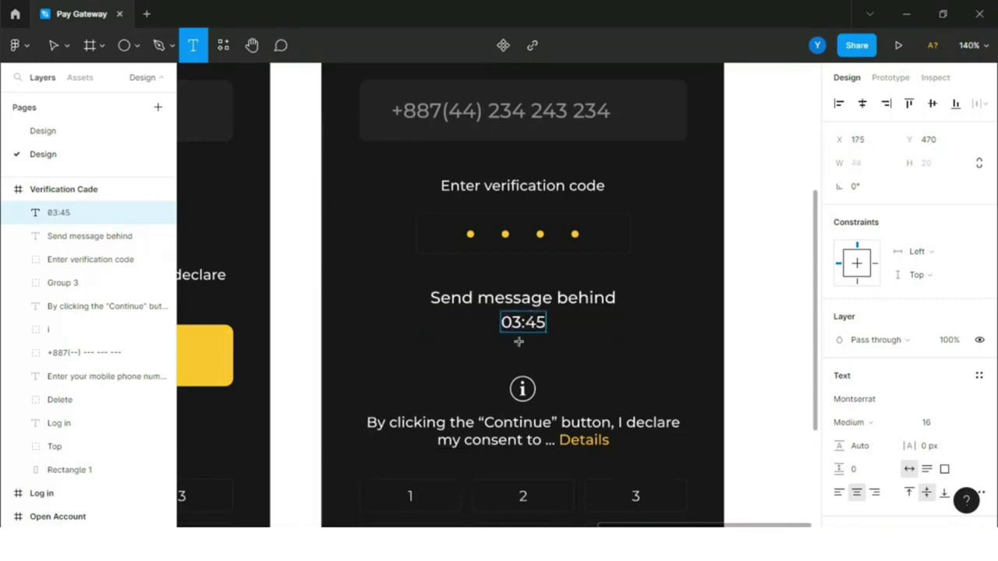
key(Escape)
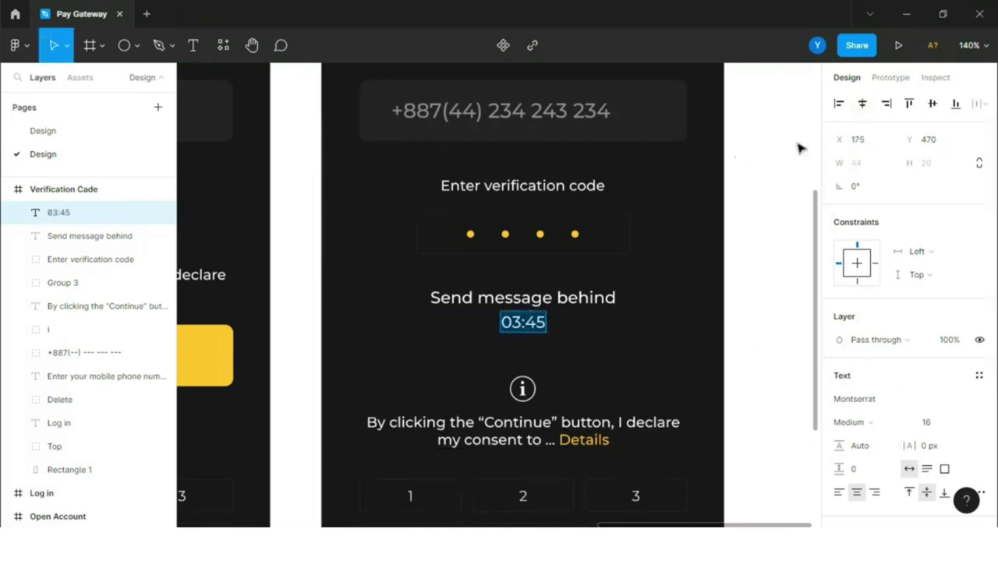
click(757, 215)
click(795, 190)
Fill the keypad's 5 key with FFCA2A and set its stroke to the darker yellow D1A00C
scroll(753, 344, down, 5)
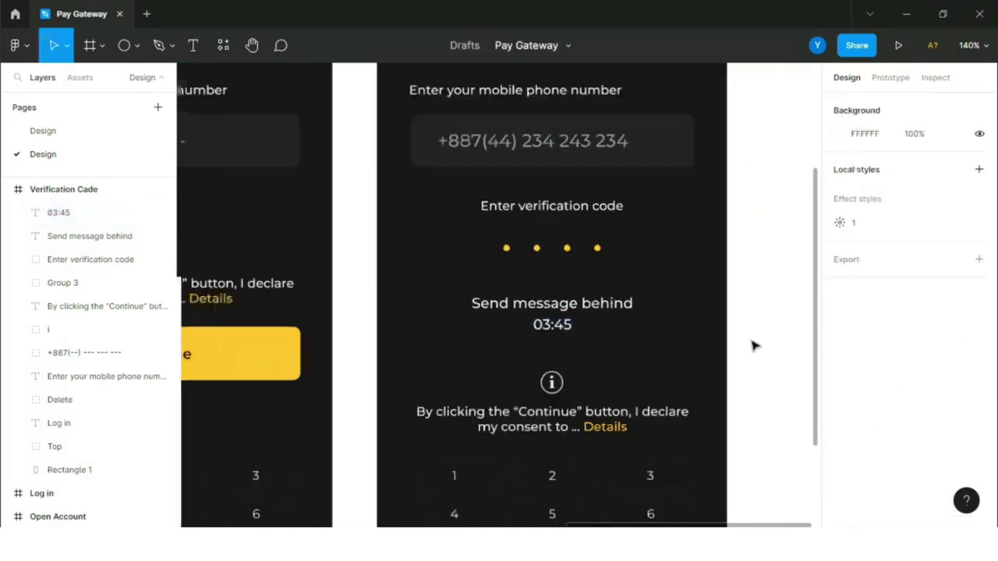
ctrl+scroll(546, 460, up, 10)
ctrl+click(581, 378)
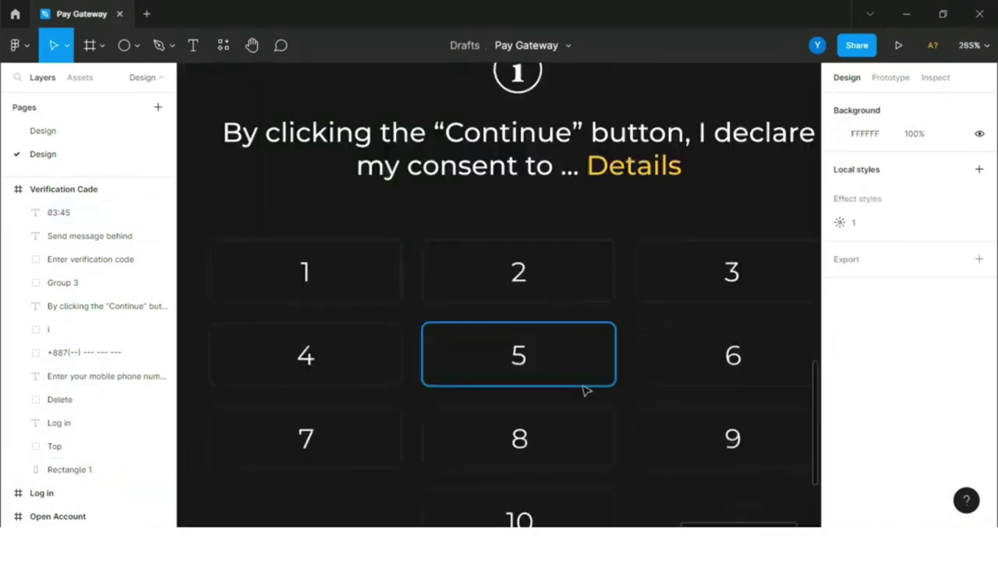
click(839, 434)
click(680, 461)
click(979, 375)
click(838, 398)
click(680, 461)
click(839, 457)
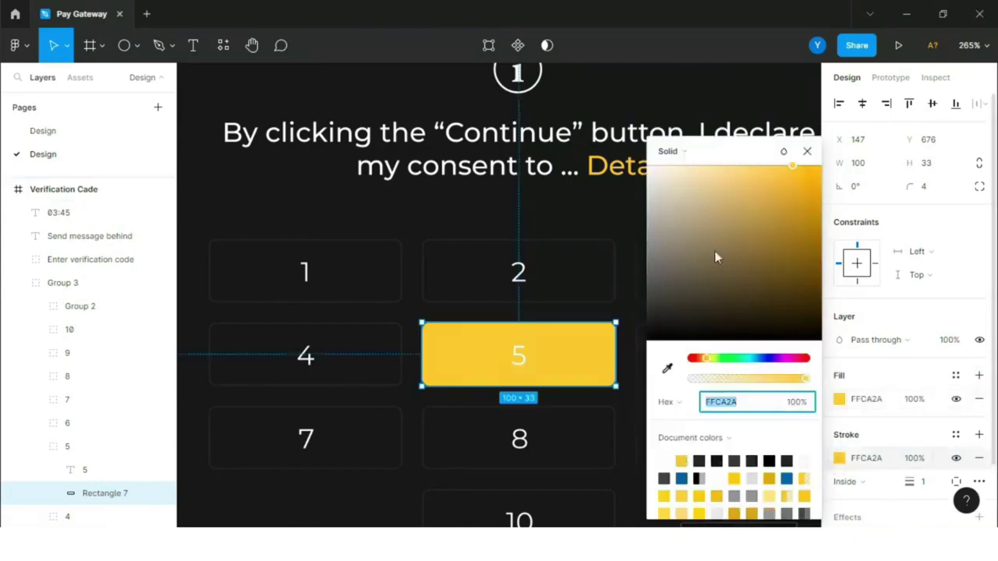
click(746, 193)
mouse_move(746, 194)
mouse_down()
mouse_move(813, 218)
mouse_move(815, 201)
mouse_up()
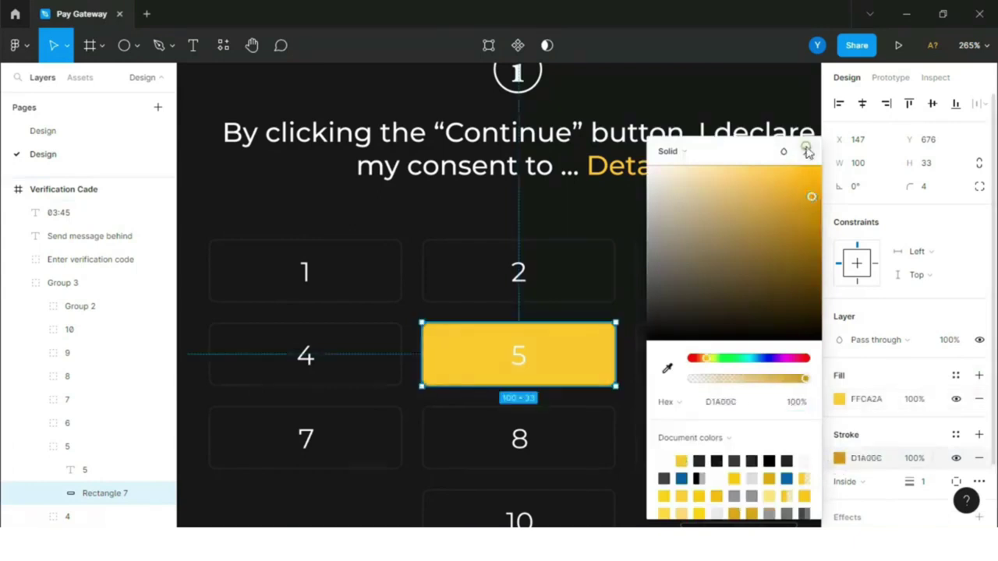
click(807, 152)
Draw a small circle about 3 × 3 just below the digit on the yellow 5 key
click(137, 46)
scroll(522, 380, up, 4)
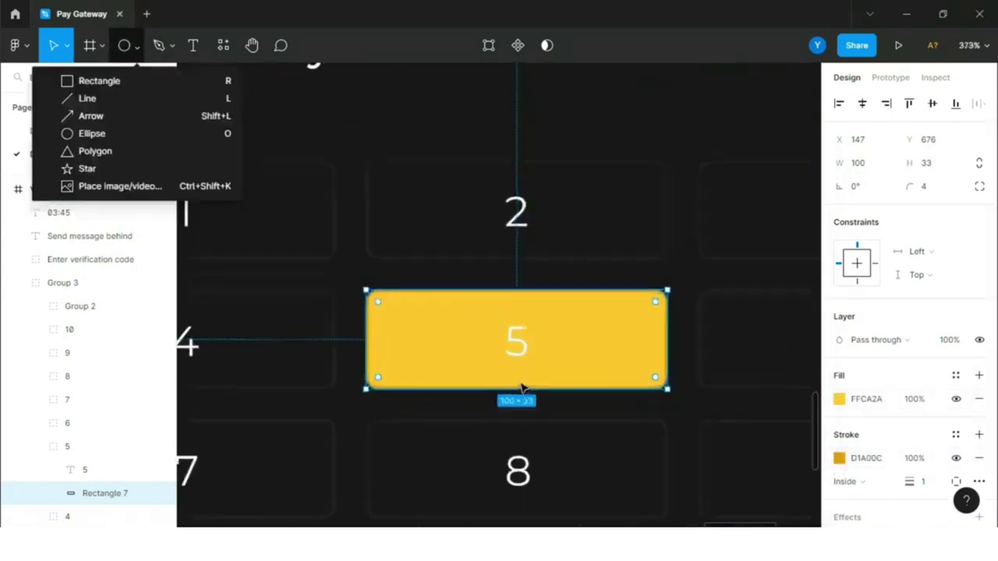
click(92, 134)
drag(510, 369, 520, 380)
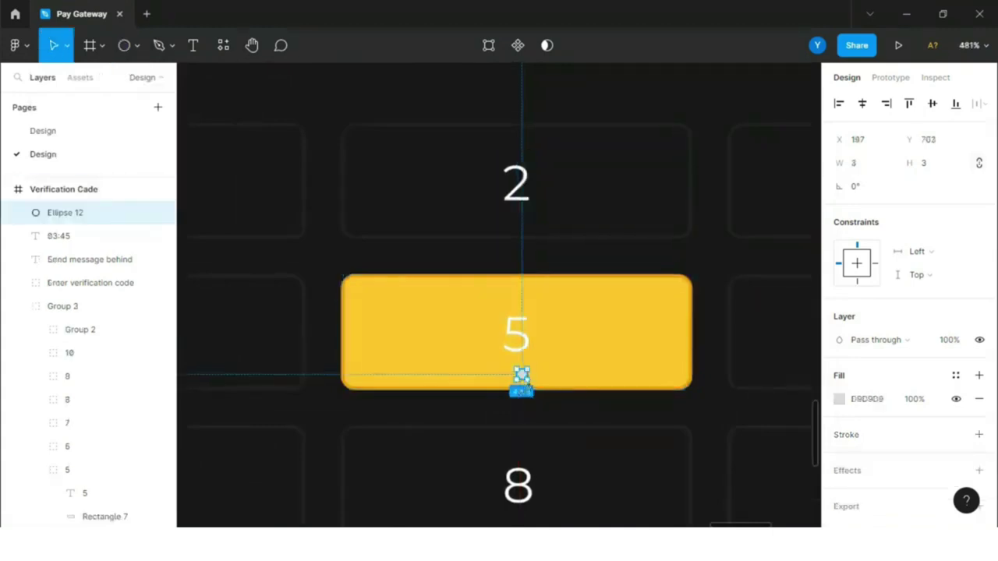
scroll(527, 390, up, 4)
Recolour the small circle and the digit 5 with the dark colour sampled from the screen background
click(839, 398)
click(660, 367)
click(748, 117)
scroll(855, 409, down, 3)
click(839, 370)
click(665, 371)
click(750, 125)
click(806, 152)
scroll(448, 336, down, 3)
scroll(529, 306, down, 6)
click(755, 342)
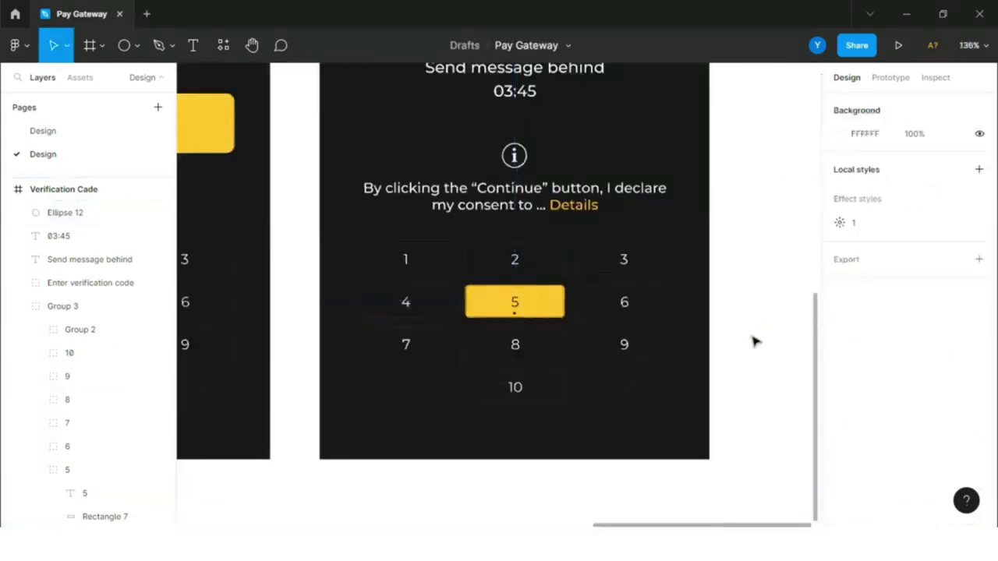
Nudge all content above the keypad upward on the verification screen, leaving the keypad and status bar in place
scroll(664, 358, down, 3)
scroll(467, 460, down, 2)
scroll(467, 461, down, 3)
scroll(466, 461, up, 2)
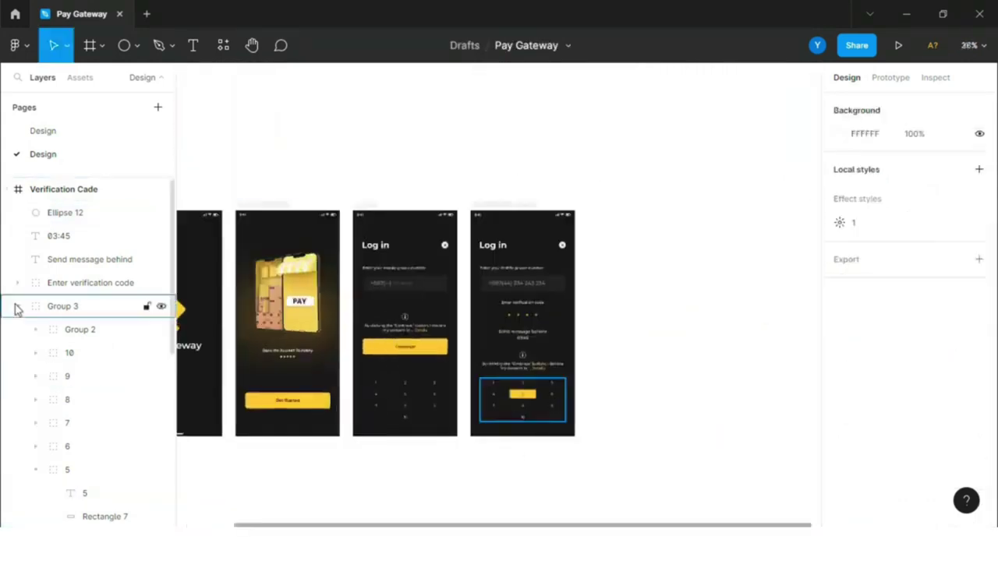
click(17, 306)
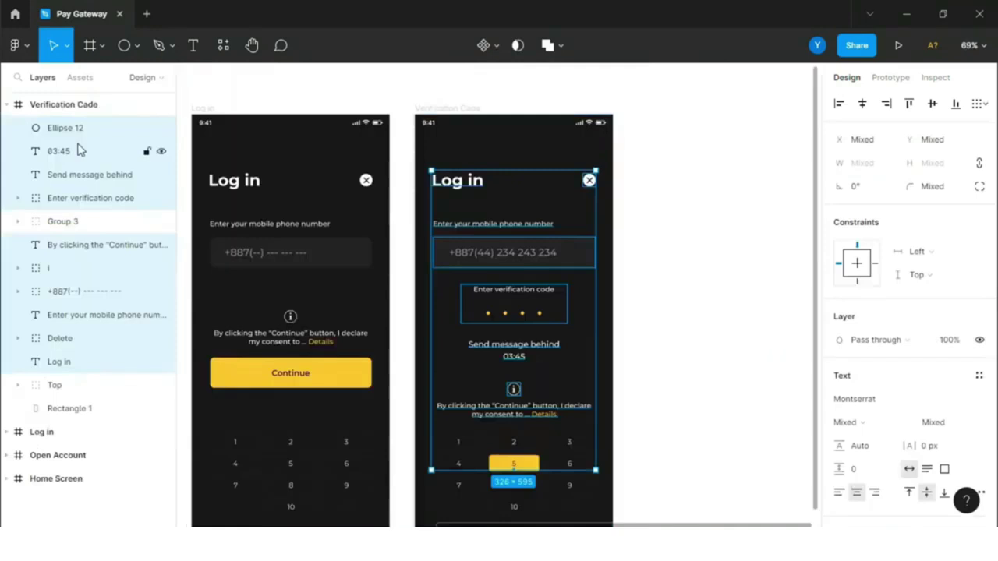
ctrl+click(76, 127)
key(Up)
key(Up)
key(Up)
key(Up)
key(Up)
key(Up)
key(Up)
key(Up)
key(Up)
key(Up)
key(Up)
key(Up)
key(Up)
key(Up)
key(Up)
key(Up)
key(Up)
key(Up)
key(Up)
key(Up)
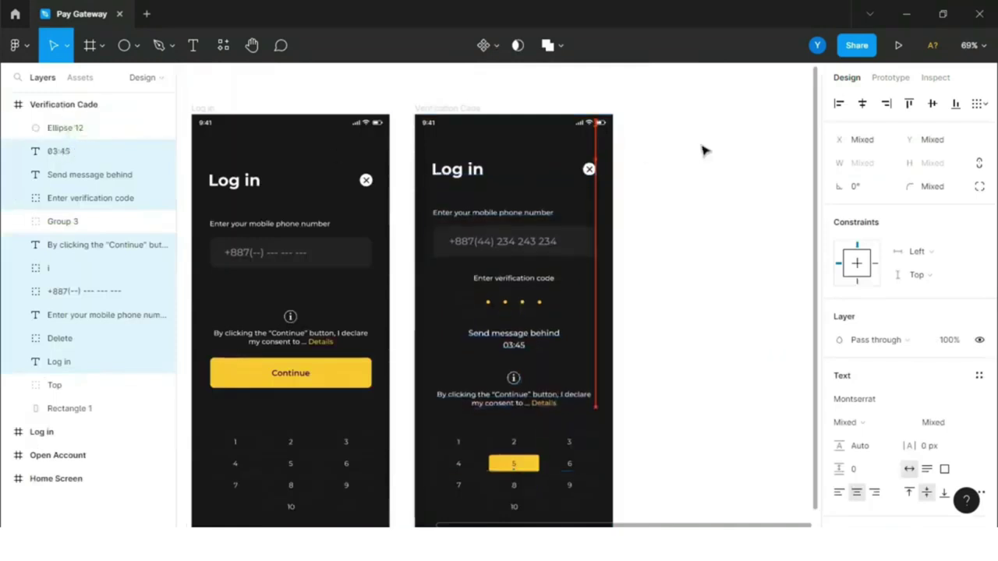
key(Up)
key(Up)
key(Up)
key(Up)
key(Up)
key(Up)
key(Up)
key(Up)
key(Up)
key(Up)
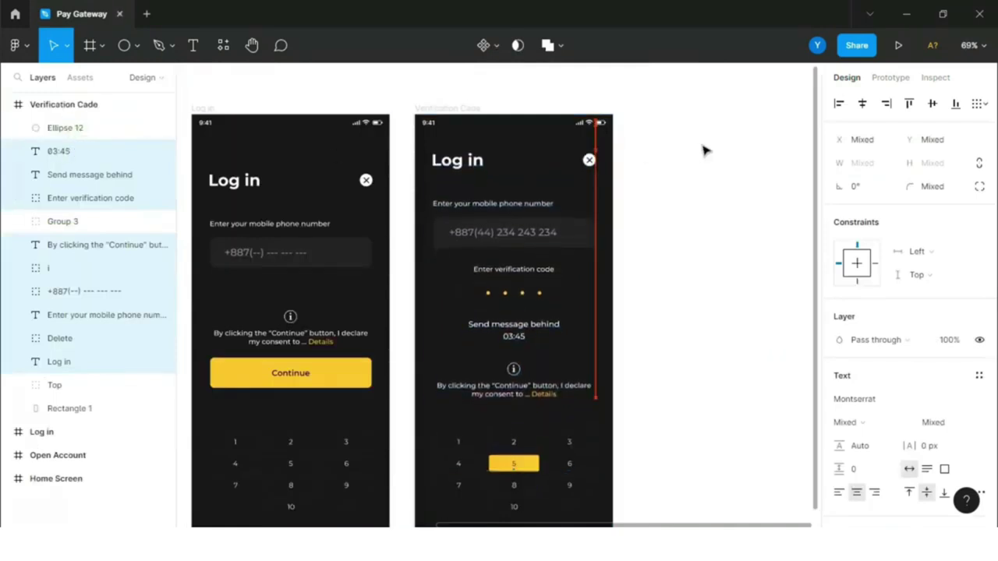
click(757, 216)
Duplicate the verification code frame to the right of the original with the same spacing as the other screens
click(429, 204)
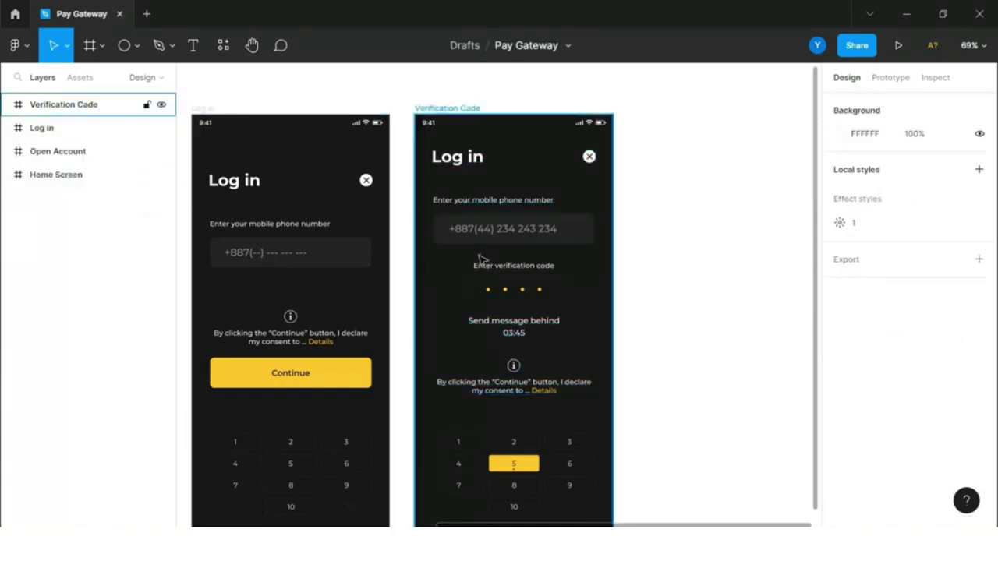
ctrl+scroll(751, 296, down, 1)
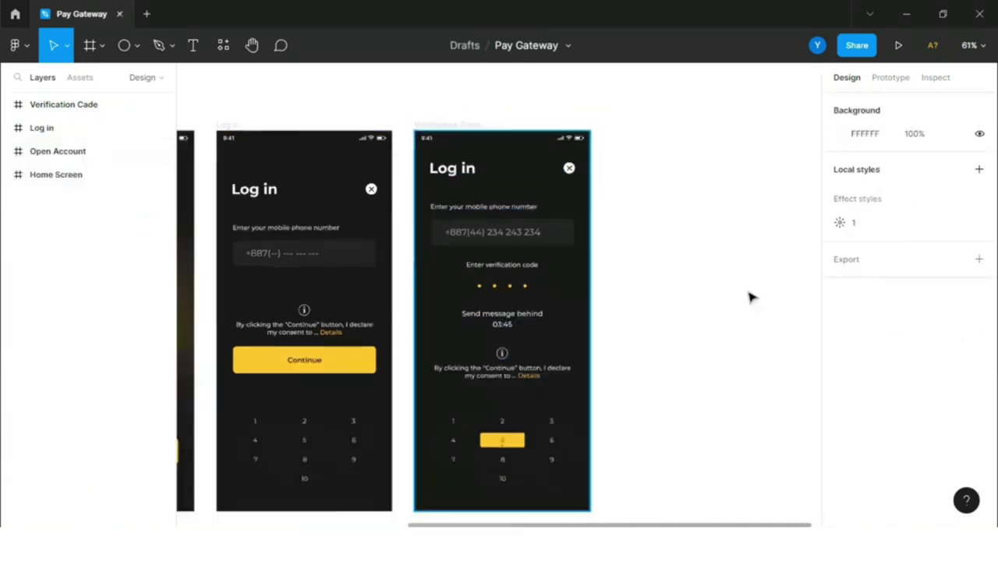
scroll(499, 179, right, 2)
key(ctrl+d)
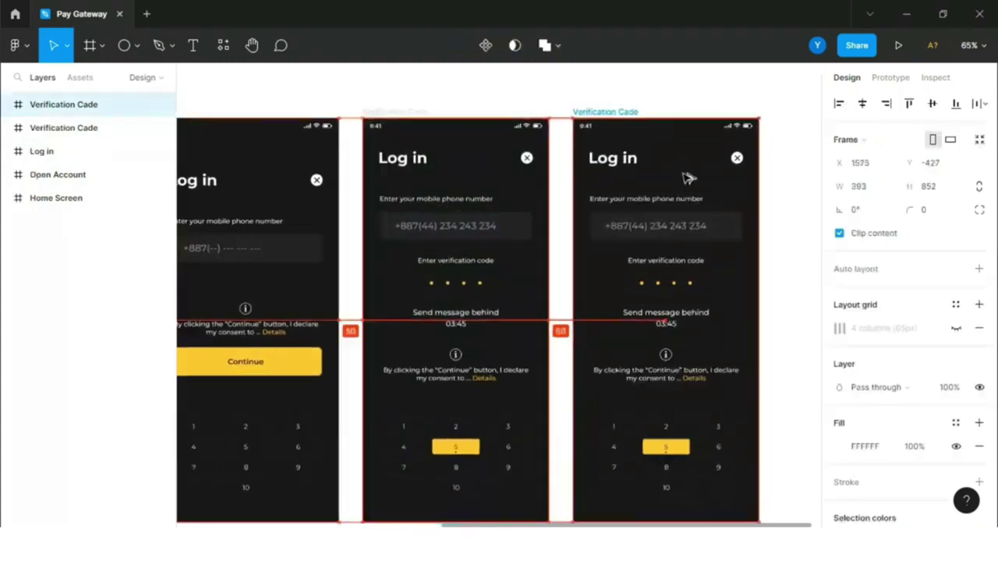
scroll(702, 171, right, 2)
ctrl+scroll(668, 151, up, 1)
scroll(668, 151, down, 2)
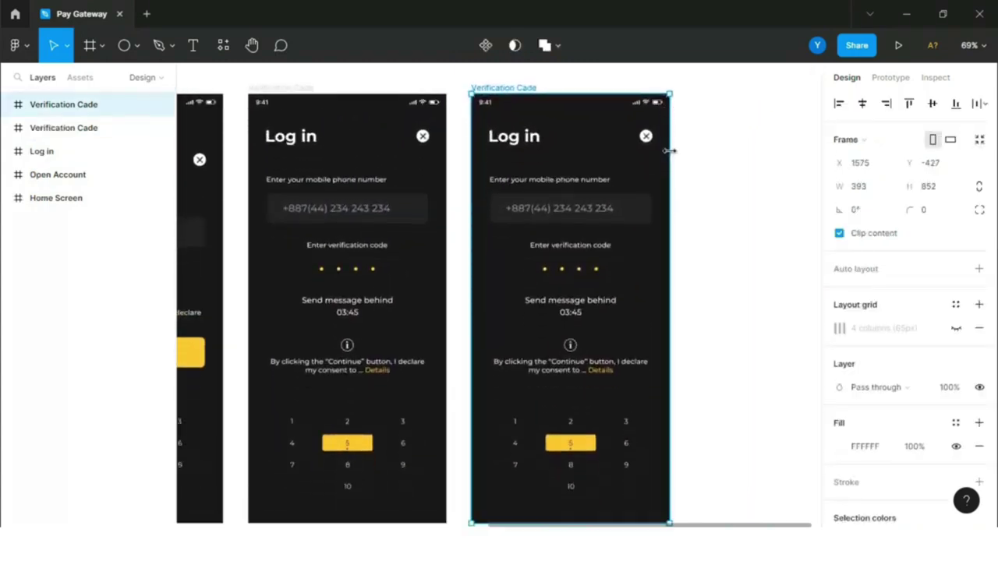
Delete the phone number field, info icon, consent text, "Send message behind" and "03:45" from the duplicated frame
click(507, 361)
shift+click(74, 290)
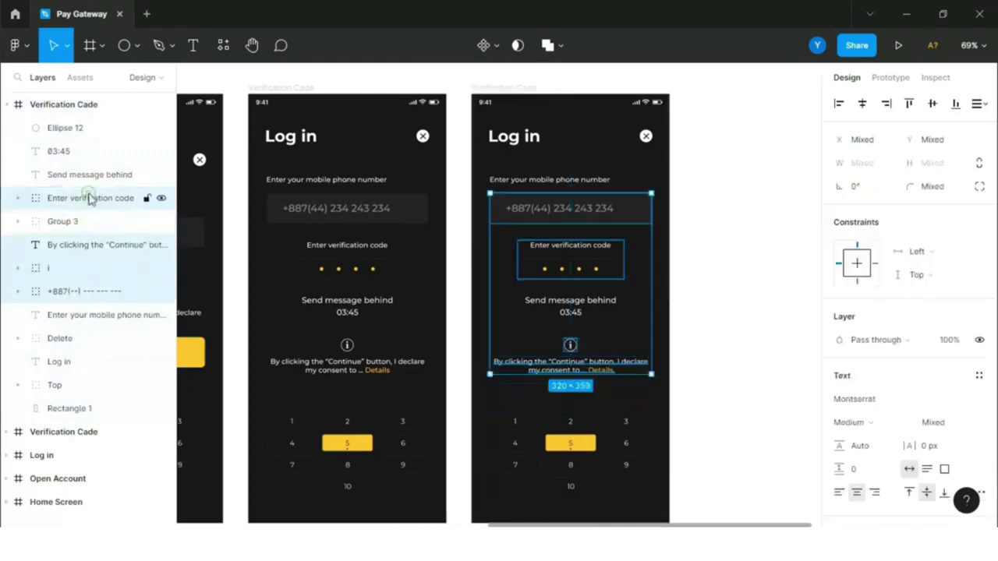
key(Delete)
click(60, 151)
shift+click(78, 174)
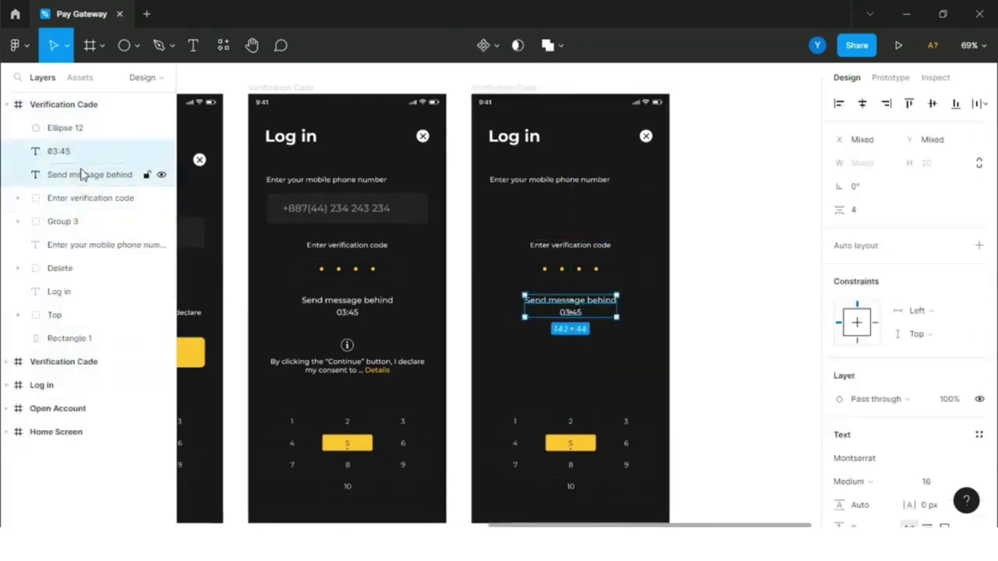
key(Delete)
Move the small key dot layer into the keypad group and delete the "Enter your mobile phone number" text
click(64, 128)
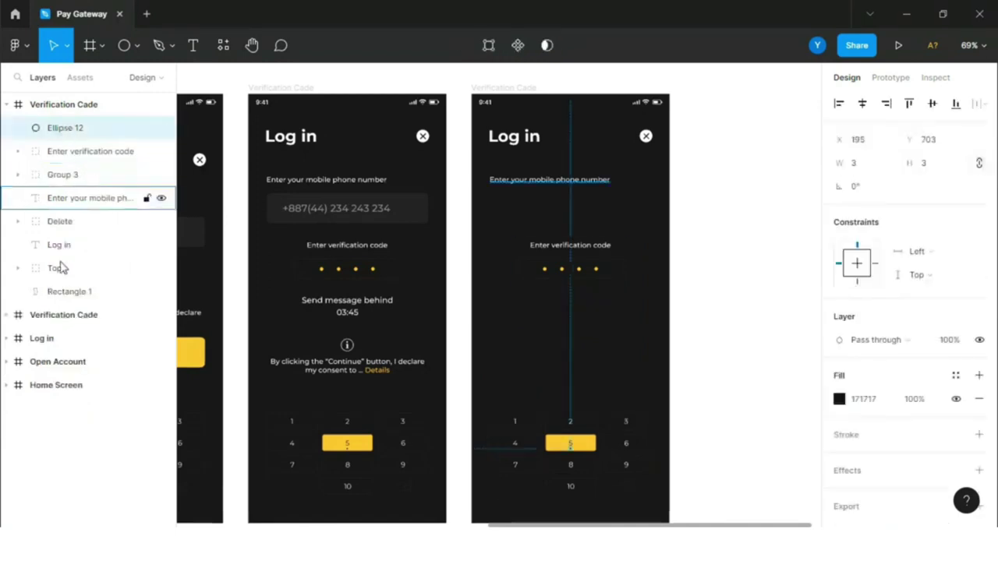
click(19, 174)
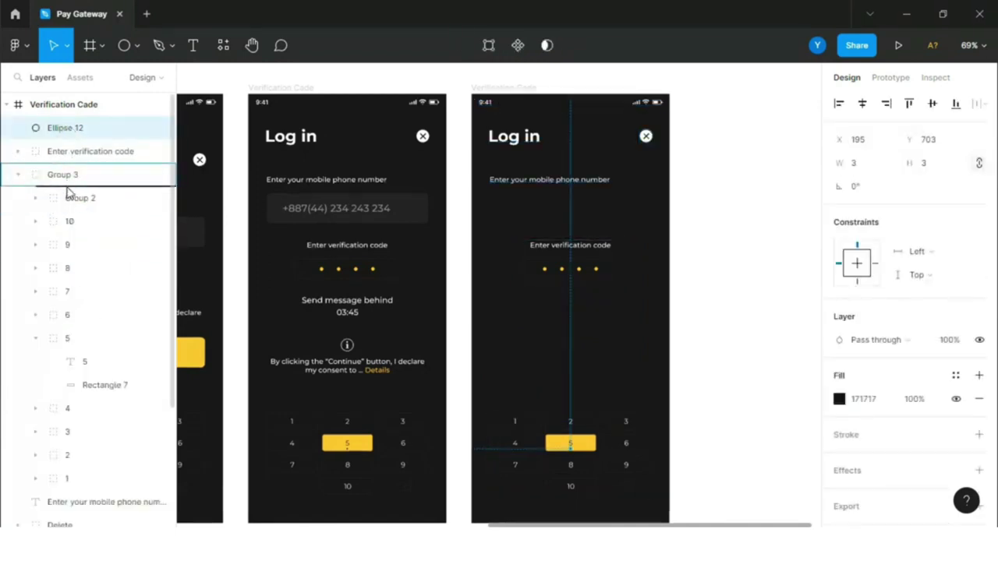
key(Delete)
click(84, 151)
click(85, 174)
key(Delete)
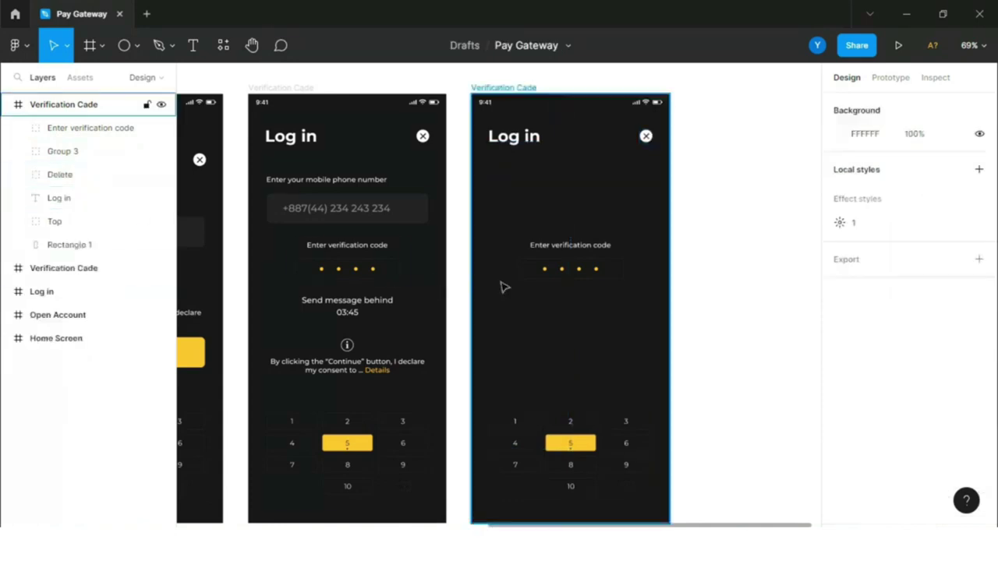
Move the "Enter verification code" group up below the "Log in" title and centre it horizontally in the frame
click(75, 128)
drag(574, 273, 578, 183)
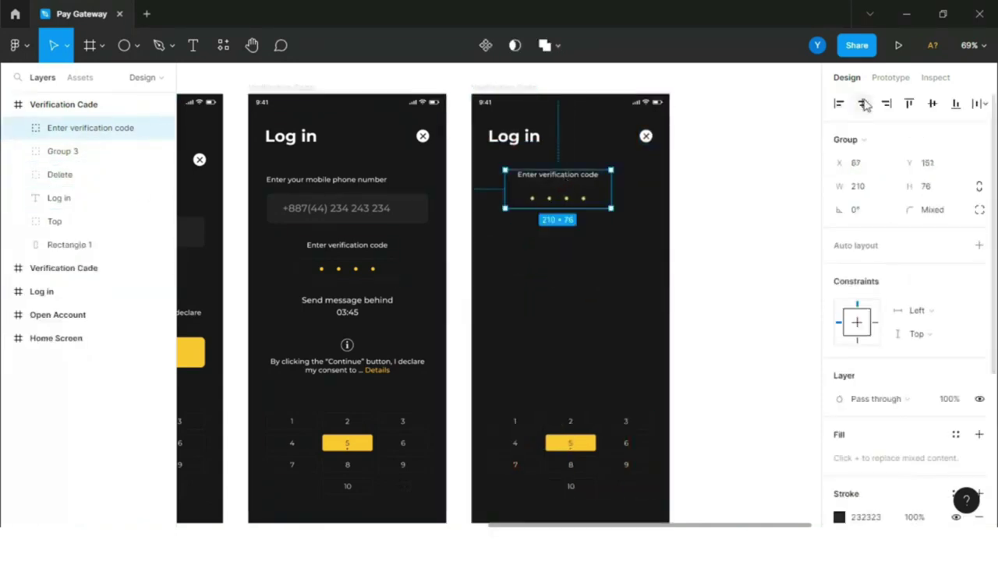
key(shift+2)
Change the "Enter verification code" text to "Set an app password" and centre it horizontally
click(193, 45)
double_click(396, 201)
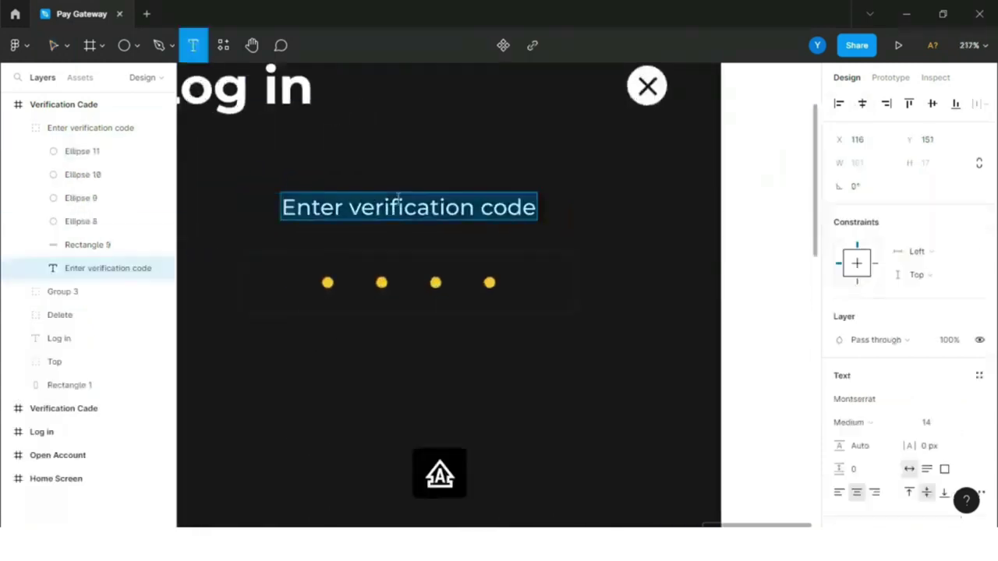
text(5et a)
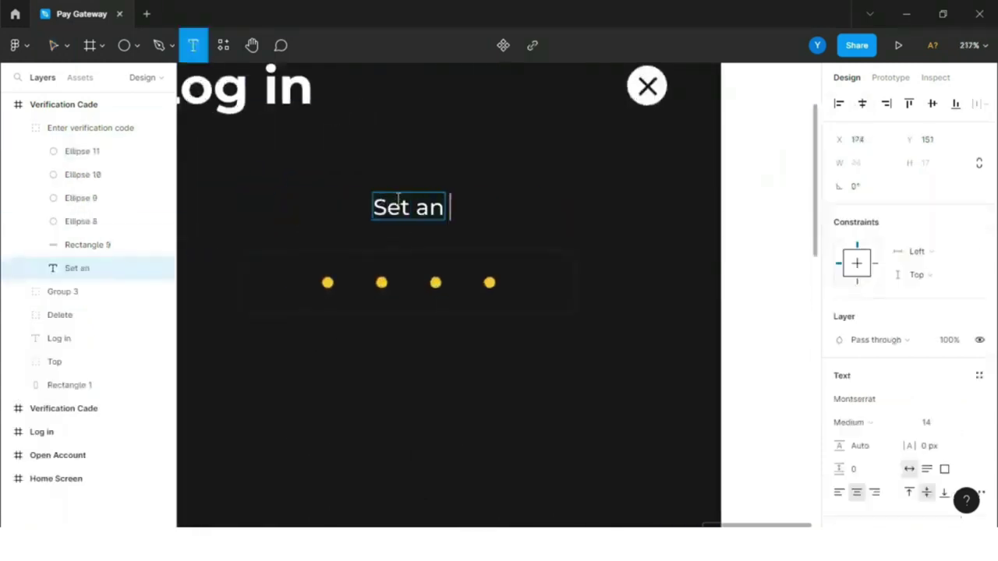
text(n app passward)
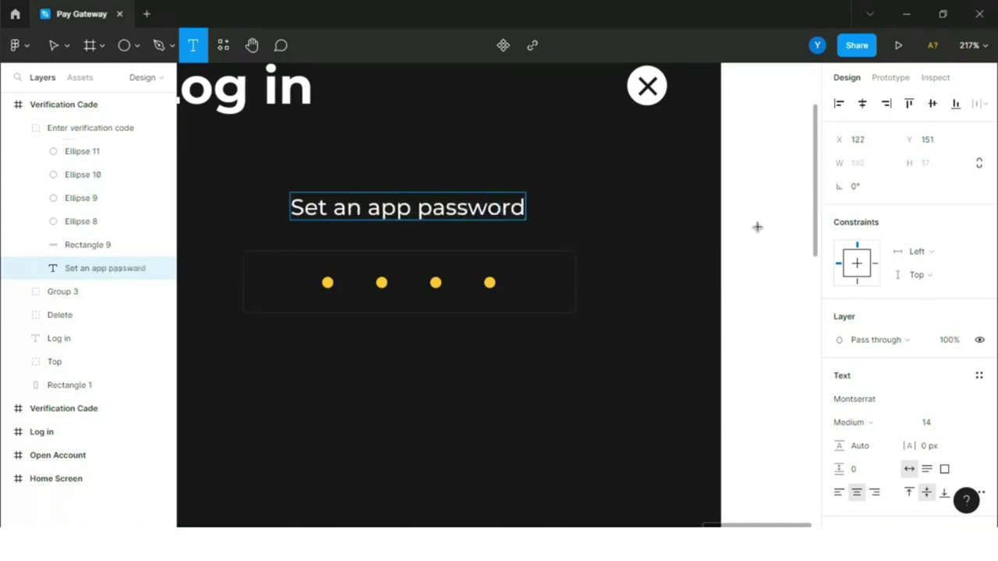
key(Escape)
click(862, 103)
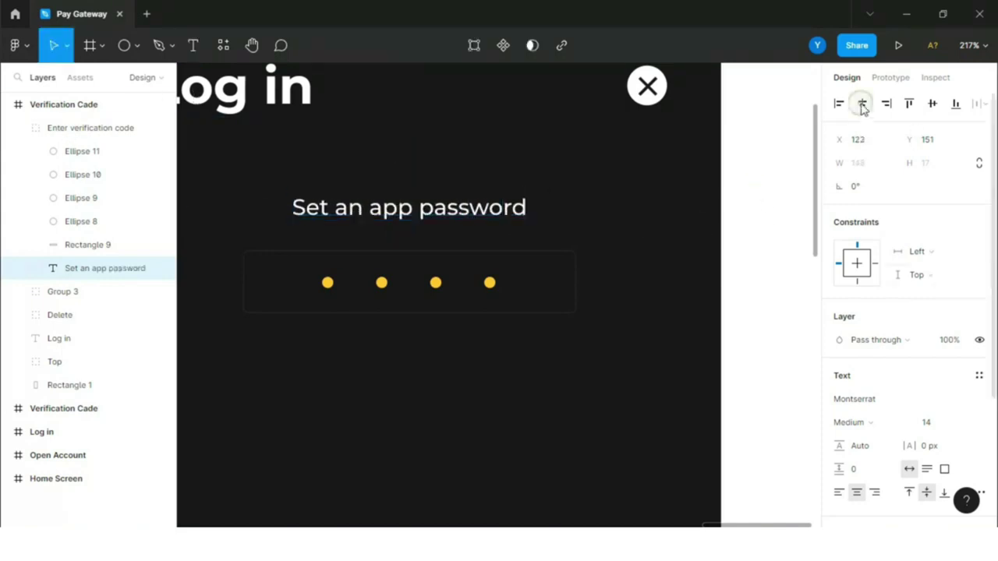
Rename the duplicated frame as "Password"
double_click(83, 106)
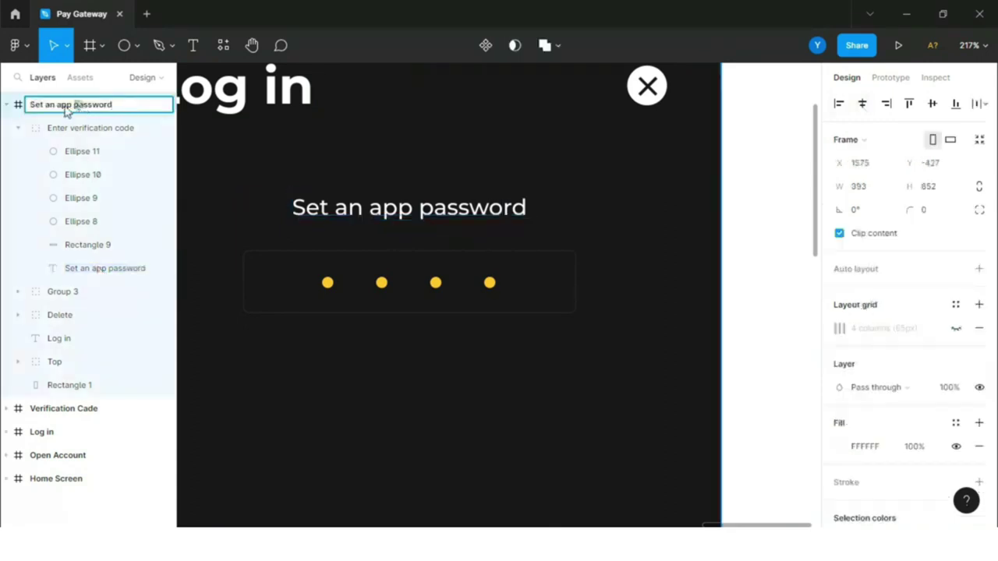
shift+click(32, 110)
click(758, 219)
Delete the outlined box around the four yellow dots
scroll(494, 234, down, 1)
click(494, 231)
key(Delete)
Enlarge the four yellow dots to 10 × 10 and move the last one further right
click(60, 212)
shift+click(78, 152)
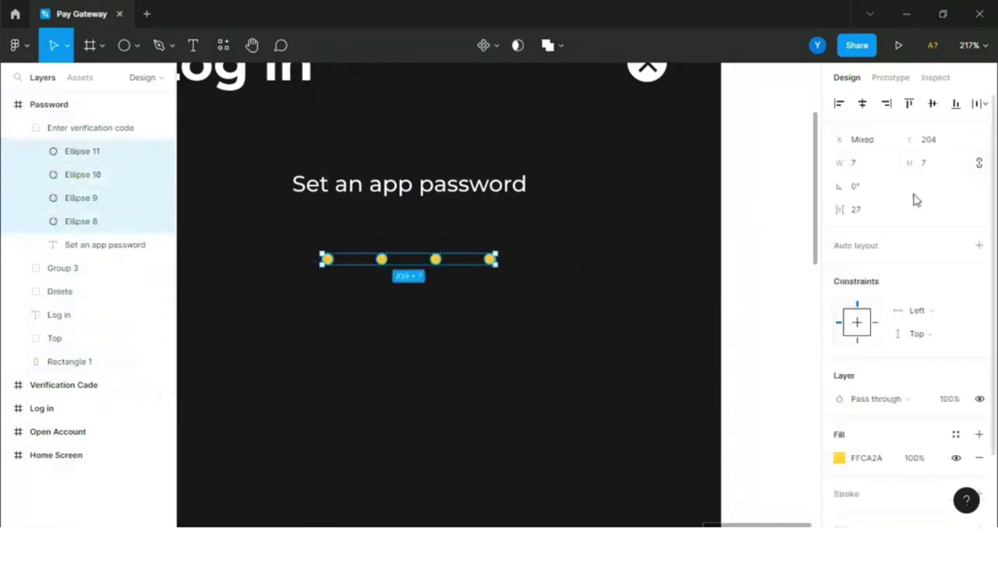
click(492, 261)
drag(492, 261, 537, 261)
Select all four yellow dots and distribute them with equal horizontal spacing
shift+click(67, 173)
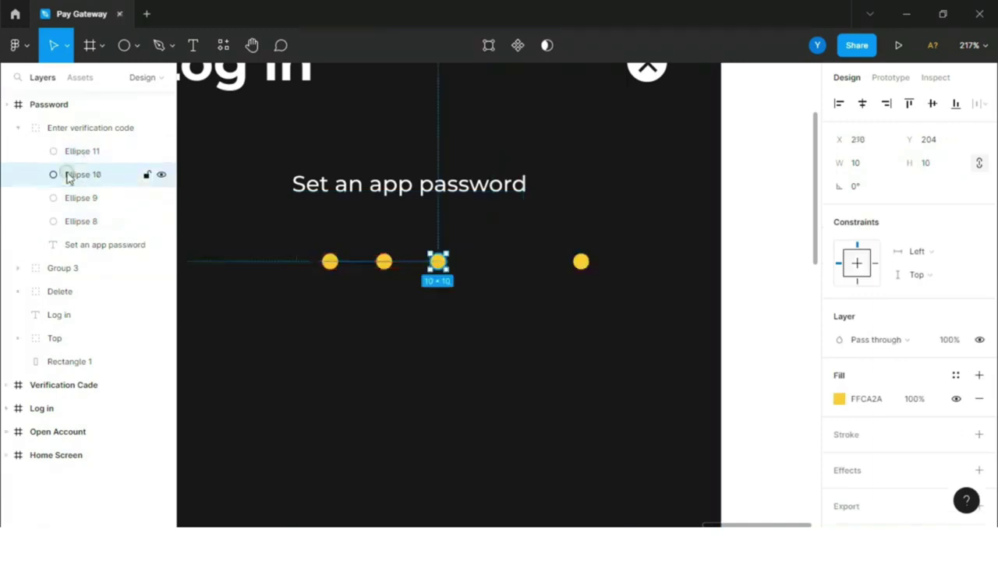
shift+click(78, 198)
shift+click(78, 221)
click(984, 106)
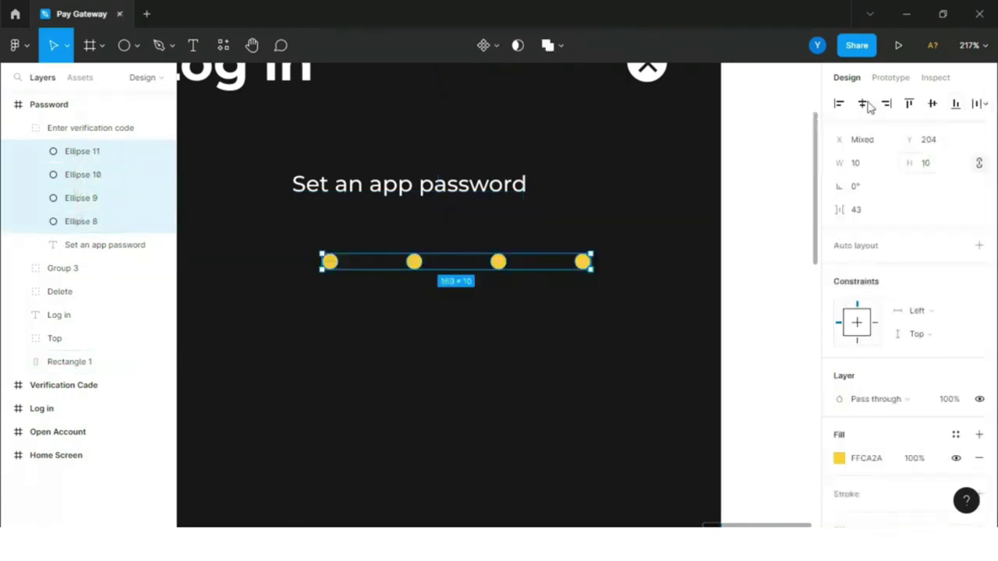
Rename the group containing the dots as "Set an app password", reusing the name of its text layer
key(alt+l)
double_click(93, 247)
key(ctrl+c)
double_click(89, 129)
key(ctrl+v)
Move the row of four dots closer to the "Set an app password" text and centre it underneath
click(82, 151)
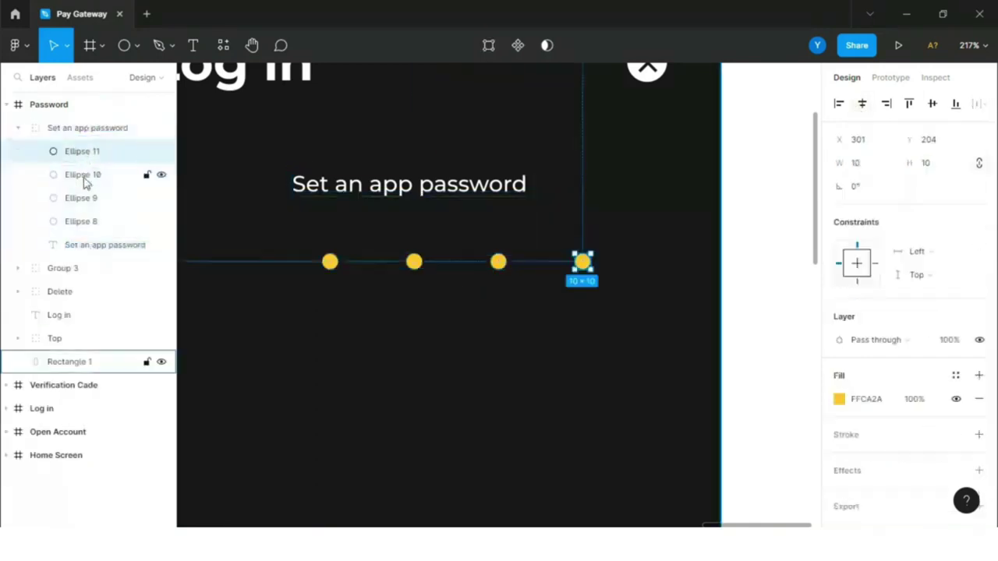
shift+click(81, 221)
drag(388, 255, 371, 247)
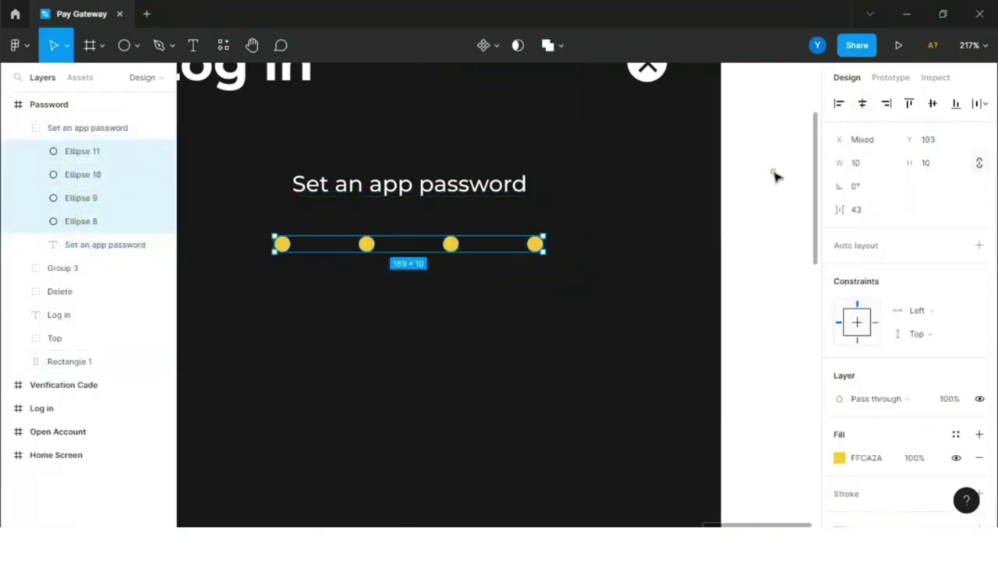
click(775, 176)
Draw a rectangle about 393 × 216 across the full width of the Password frame between the dots and the keypad
scroll(635, 181, down, 5)
click(139, 48)
click(99, 81)
scroll(479, 278, up, 3)
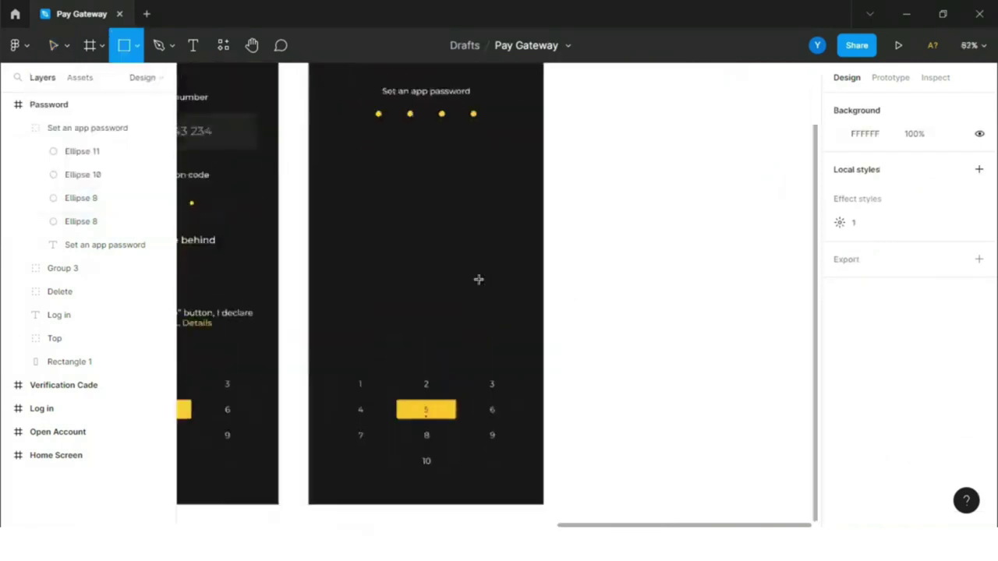
drag(301, 203, 547, 337)
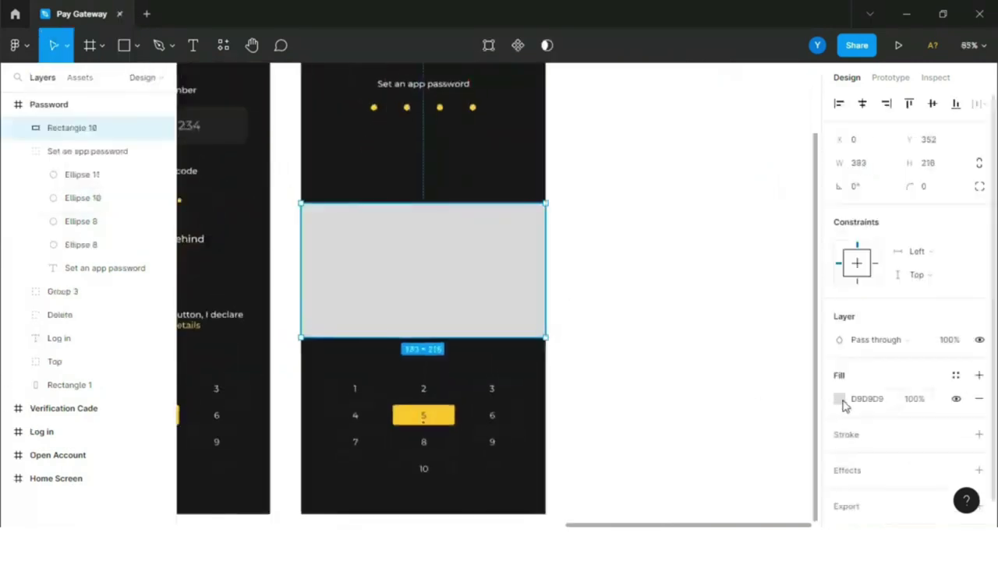
Fill the new rectangle with yellow and set the fill opacity to 30%
click(839, 399)
click(706, 458)
click(912, 399)
text(30)
key(Return)
scroll(980, 439, down, 1)
Add a layer blur of 250 to the yellow rectangle to turn it into a soft glow
click(980, 439)
click(934, 442)
click(904, 458)
click(833, 441)
text(250)
click(742, 403)
scroll(662, 341, down, 5)
scroll(533, 428, down, 1)
scroll(615, 408, up, 2)
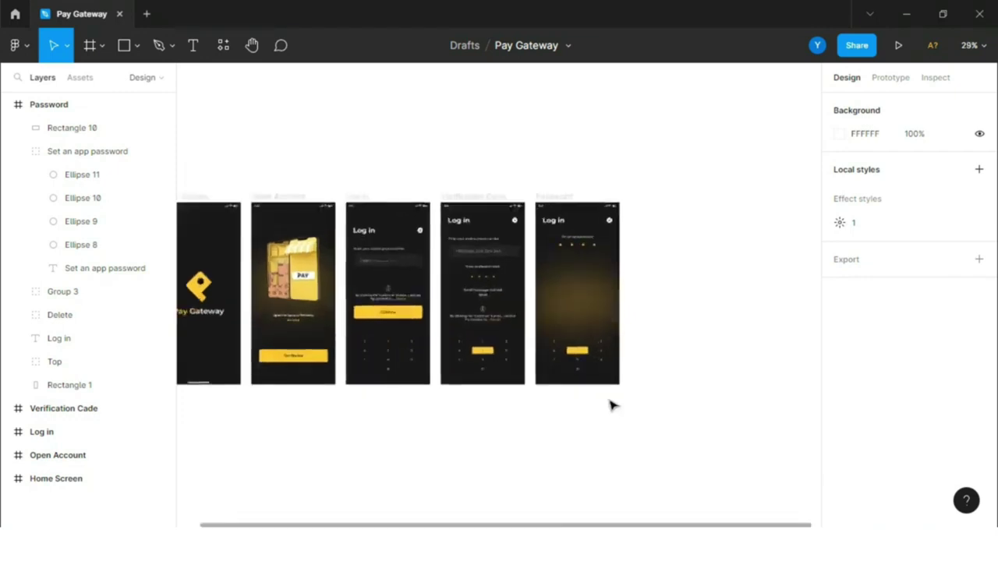
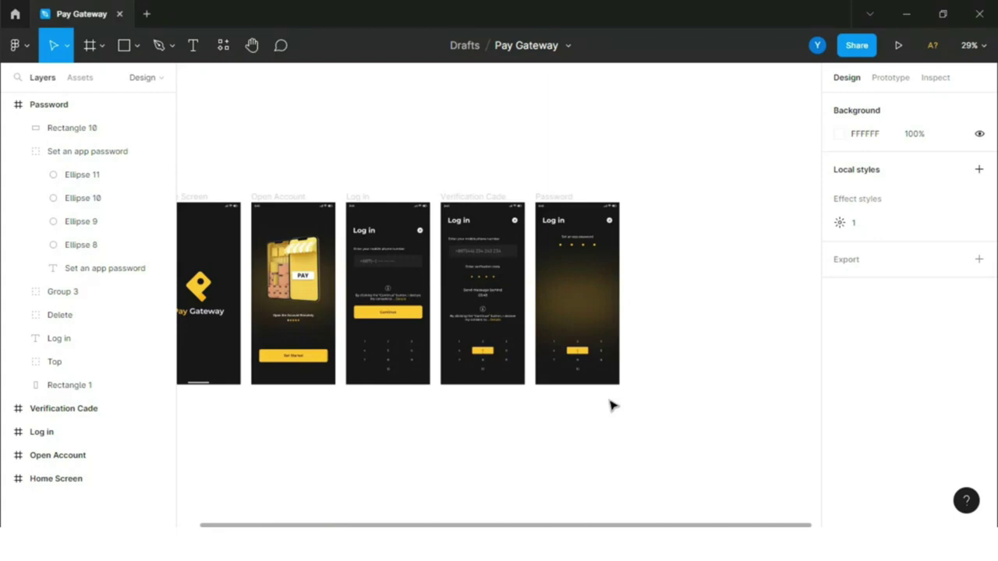
Duplicate the Password frame to its right with the same gap as the other screens
click(584, 274)
drag(584, 274, 678, 274)
click(564, 174)
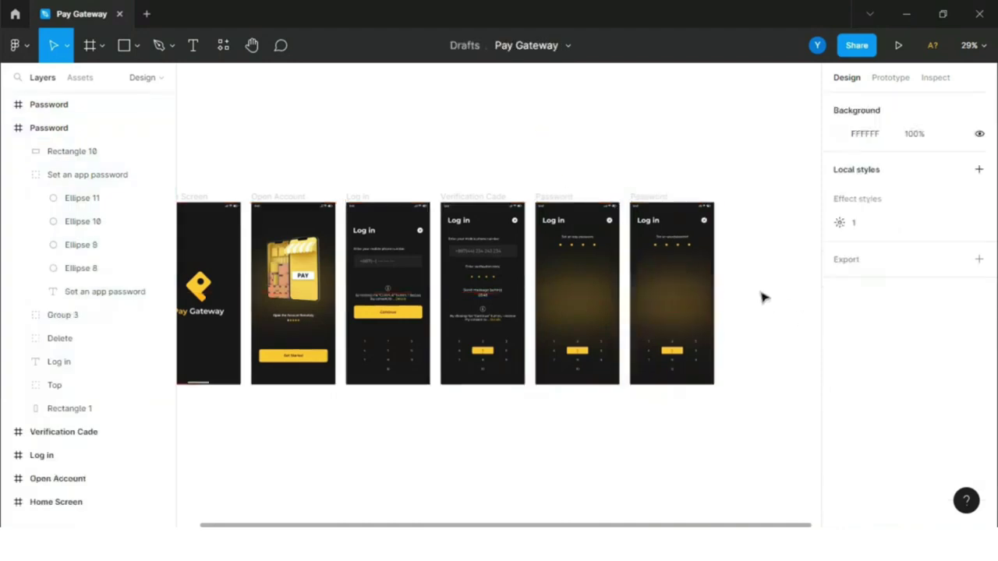
Delete the glow, password group, keypad, close icon and "Log in" title from the copied Password frame
scroll(737, 295, up, 3)
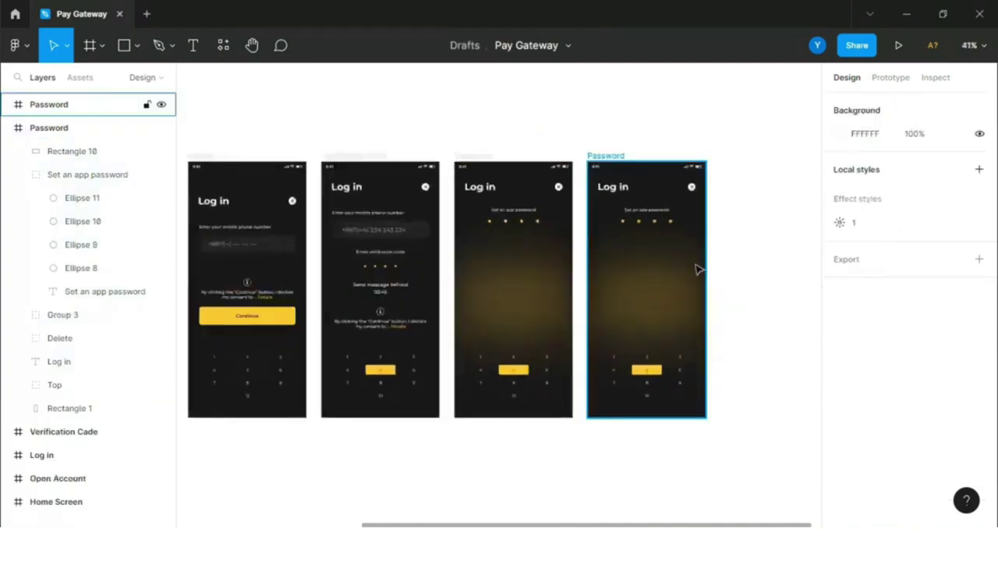
click(671, 302)
key(Delete)
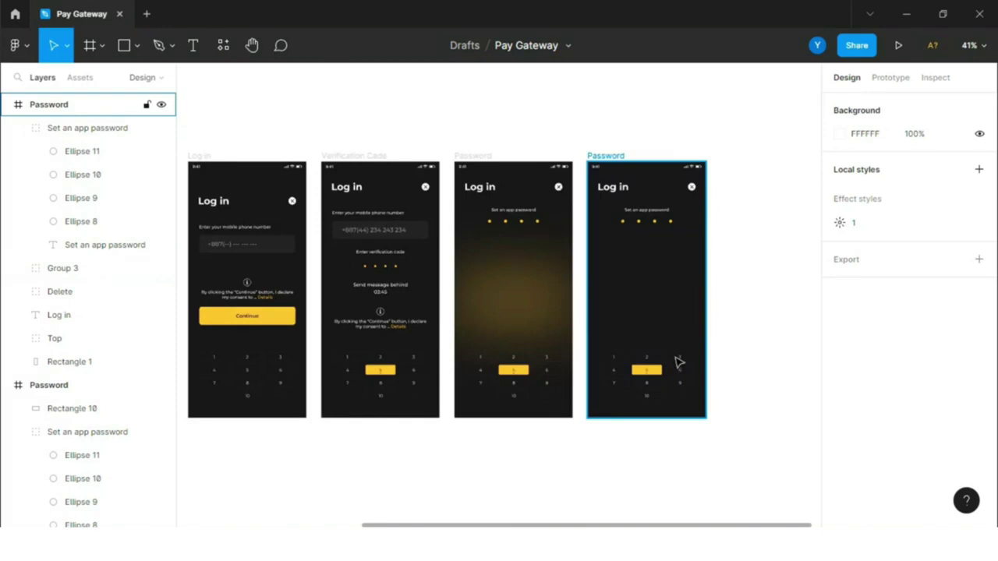
click(15, 129)
click(74, 128)
shift+click(74, 152)
shift+click(70, 175)
shift+click(70, 198)
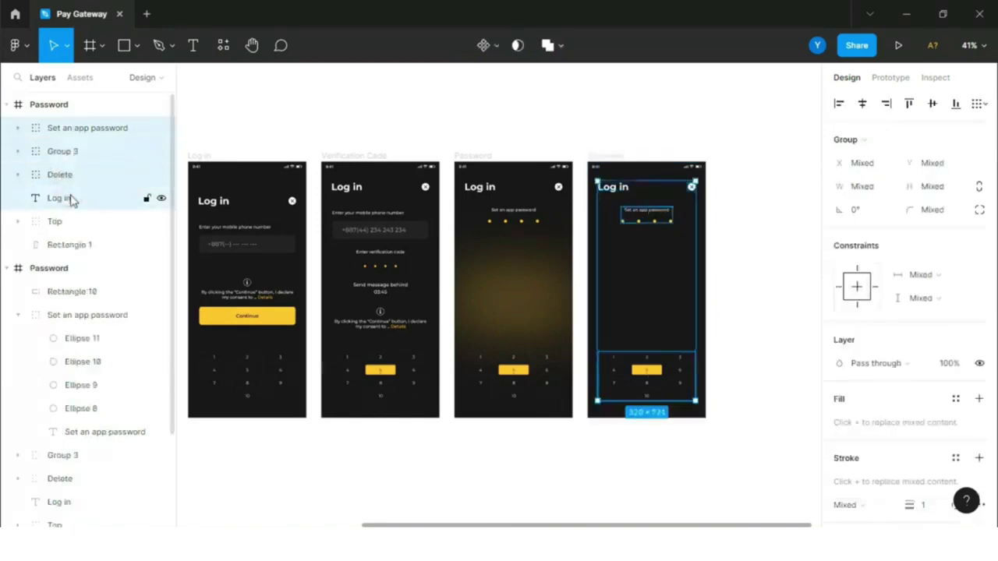
key(Delete)
Rename the copied, emptied Password frame to "Success"
click(8, 176)
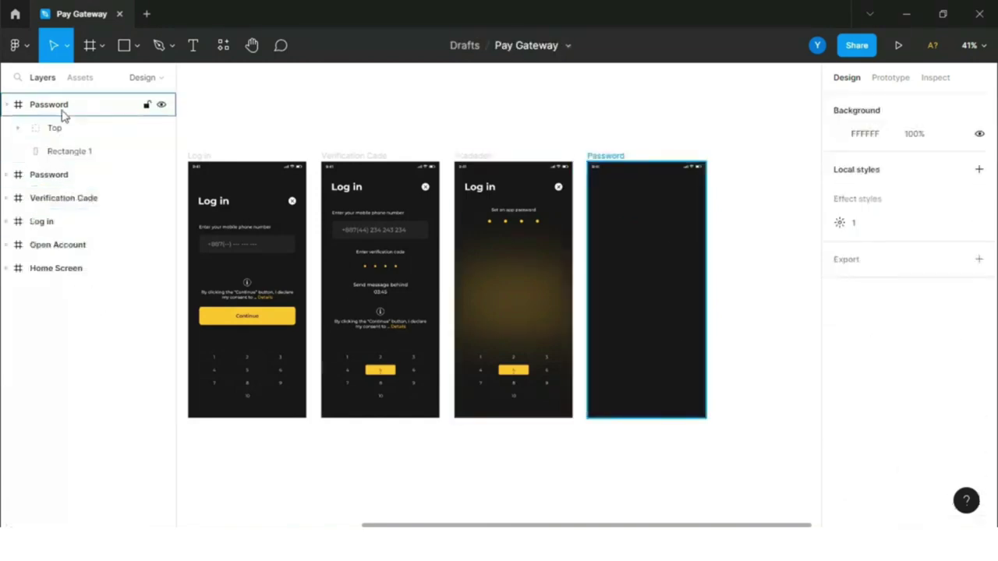
click(619, 156)
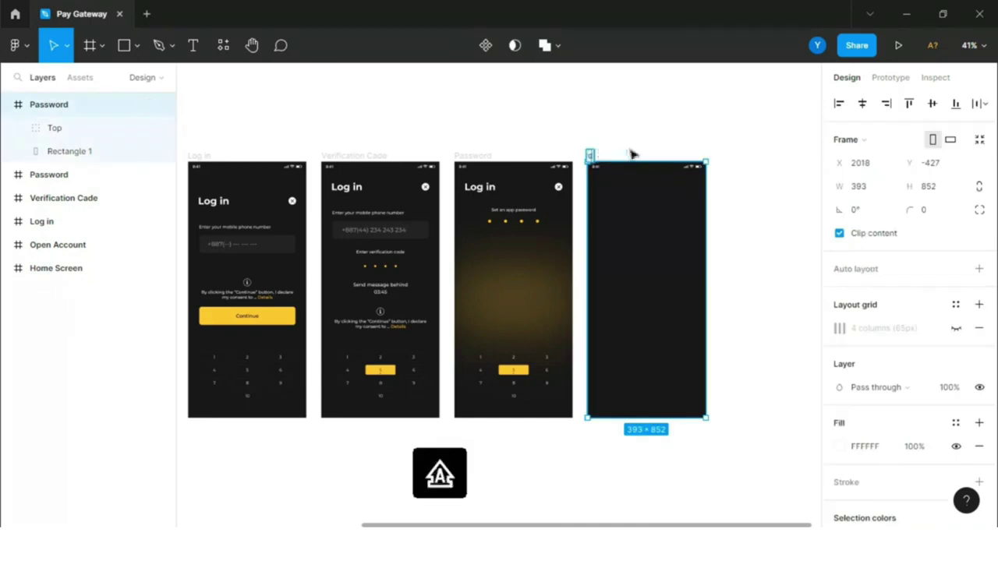
text(Succe)
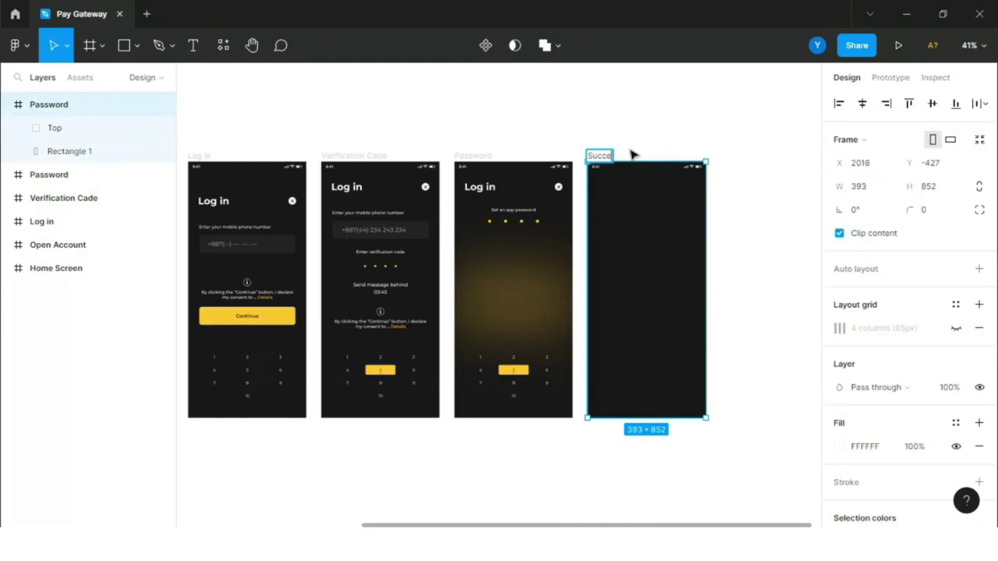
click(637, 152)
Bring the thumbs-up image into the Success frame, set its width to 210 and centre it horizontally in the upper half
scroll(517, 252, down, 5)
scroll(668, 247, up, 6)
scroll(608, 242, down, 1)
key(alt+Tab)
drag(717, 109, 523, 282)
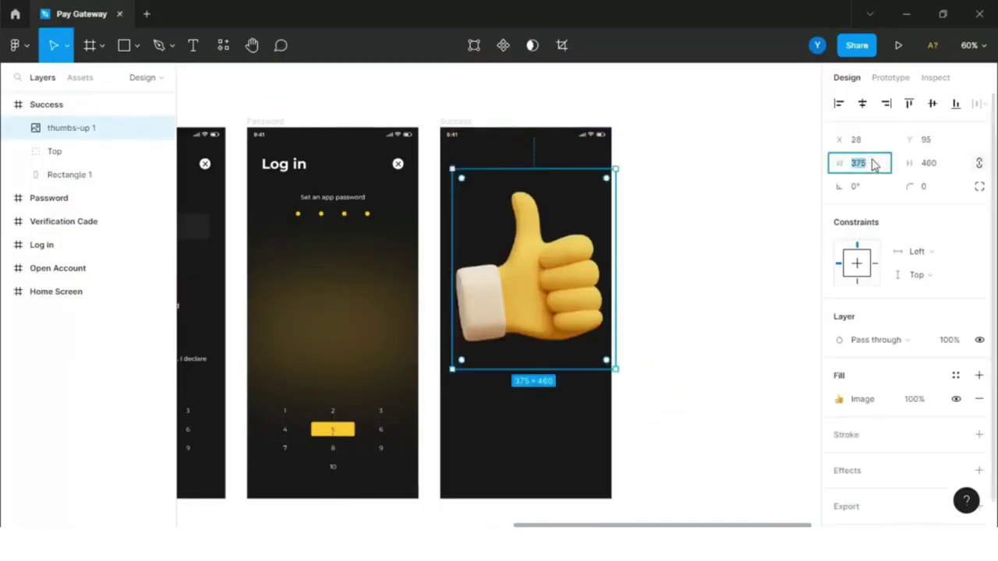
text(210)
key(Return)
drag(497, 226, 521, 230)
Draw a full-width rectangle along the bottom edge of the Success frame, 393 wide and 300 high
scroll(521, 234, down, 2)
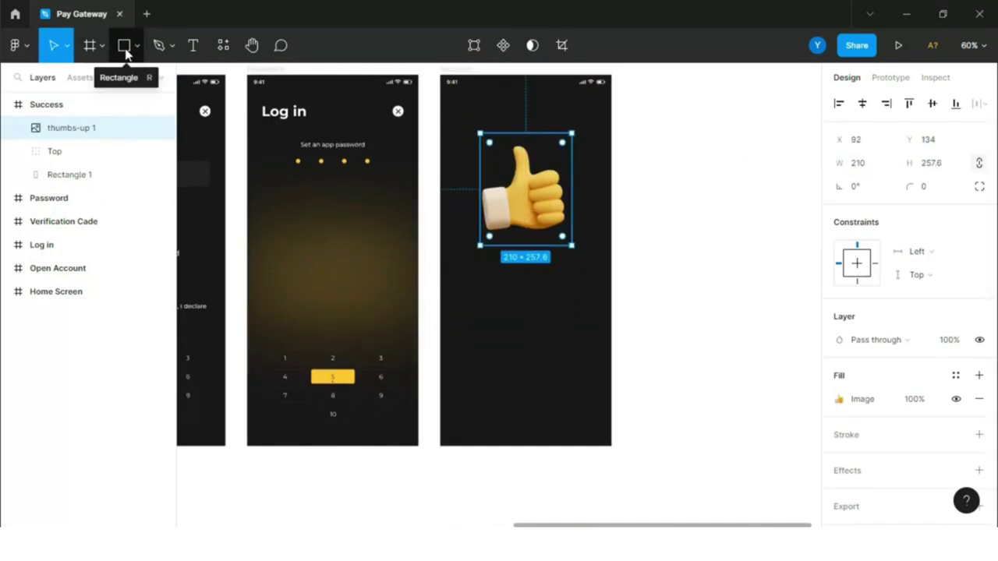
click(125, 50)
drag(442, 322, 611, 446)
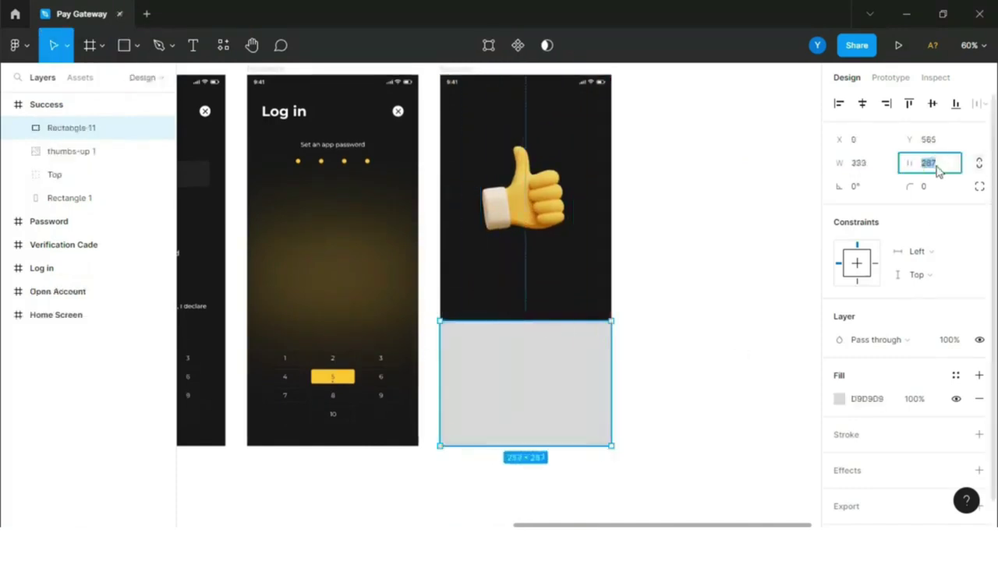
drag(517, 399, 517, 392)
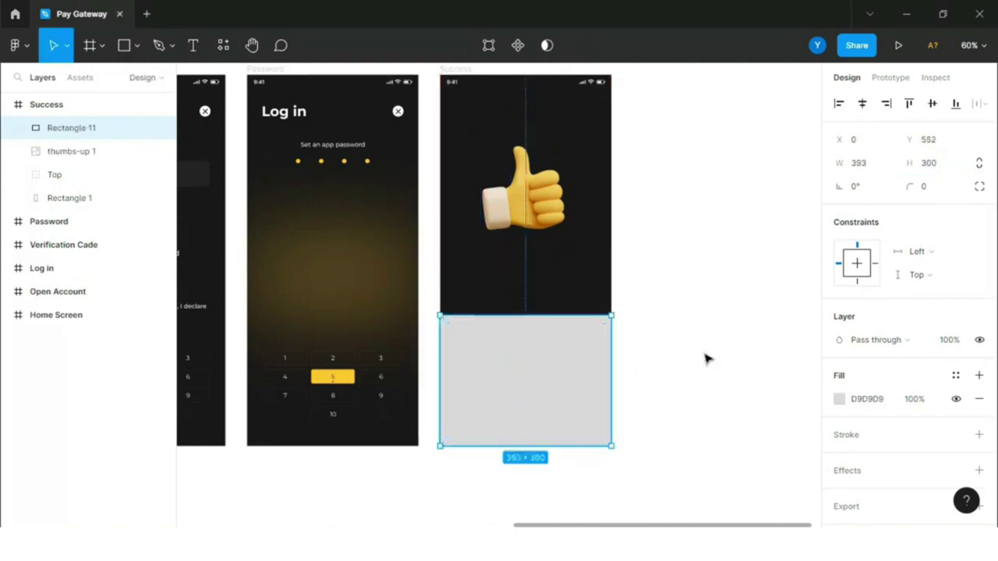
click(839, 399)
click(122, 45)
drag(491, 292, 564, 363)
key(ctrl+z)
Draw a 150 × 150 circle centred horizontally over the upper edge of the grey rectangle
click(139, 46)
click(104, 134)
drag(488, 291, 556, 359)
drag(528, 327, 523, 333)
click(936, 166)
text(150)
key(Return)
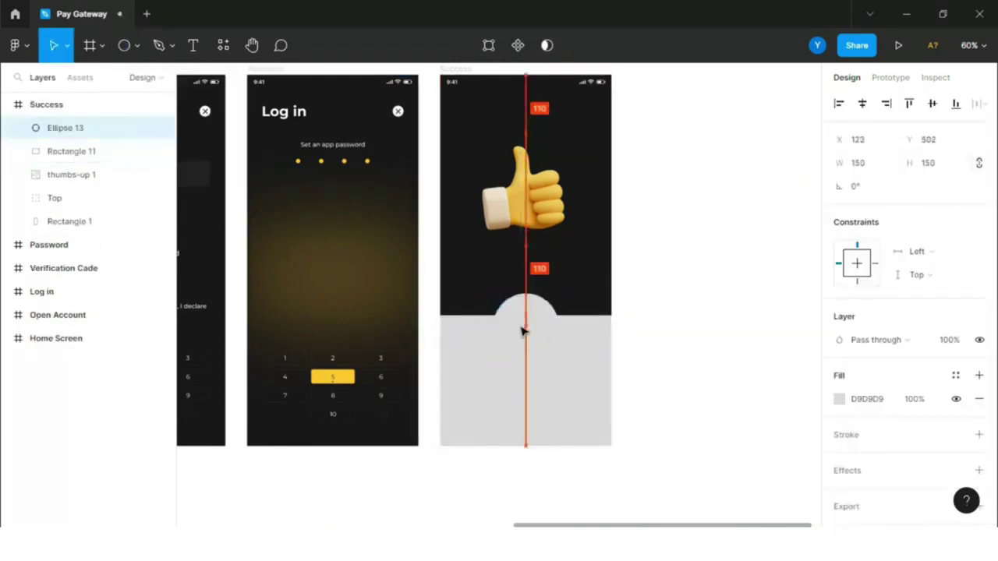
Duplicate the circle in place and fill both circles with yellow FFCA2A
key(ctrl+d)
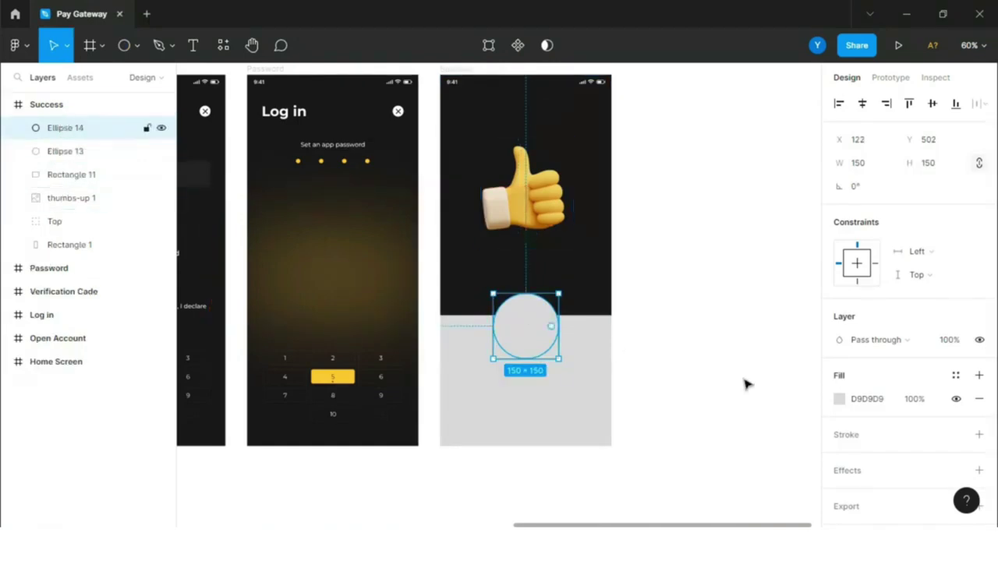
click(840, 399)
click(699, 461)
click(807, 151)
click(66, 152)
click(838, 399)
click(681, 460)
click(807, 152)
Add a layer blur of 35 to the duplicate circle, Ellipse 14, for a glow
click(65, 128)
scroll(866, 407, down, 1)
click(979, 441)
click(932, 463)
click(896, 481)
click(838, 464)
click(696, 501)
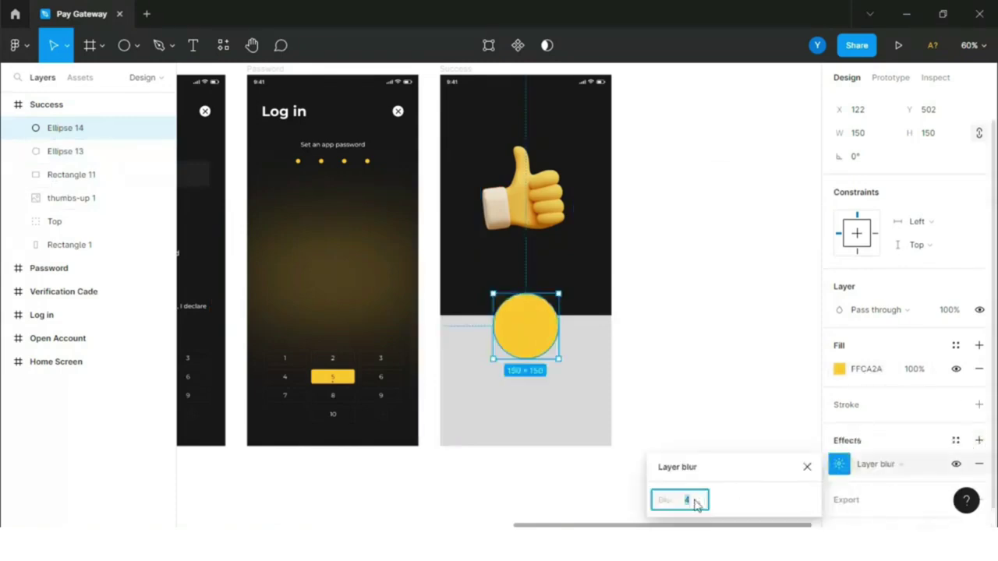
text(35)
key(Return)
click(807, 466)
shift+click(61, 153)
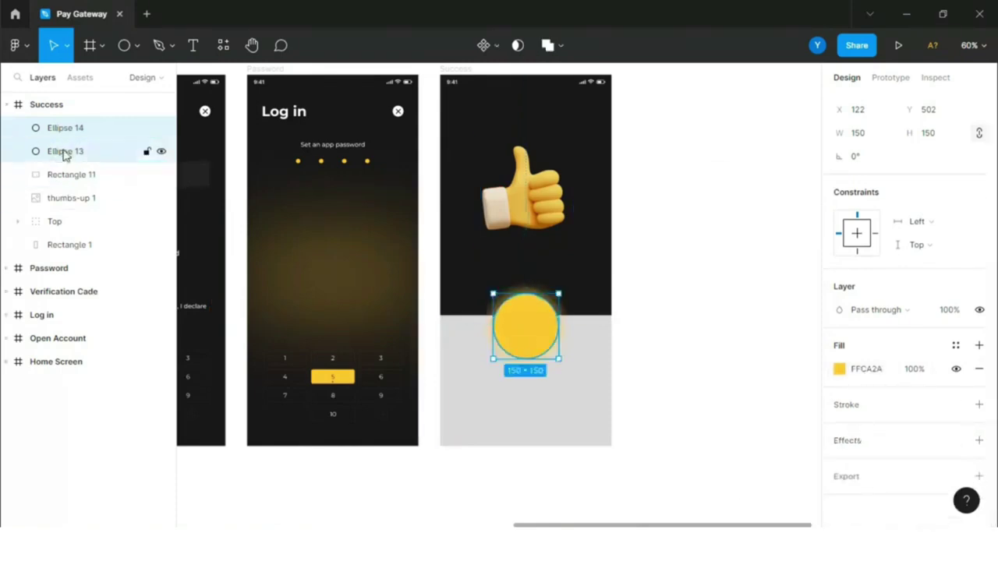
drag(60, 153, 77, 187)
key(ctrl+z)
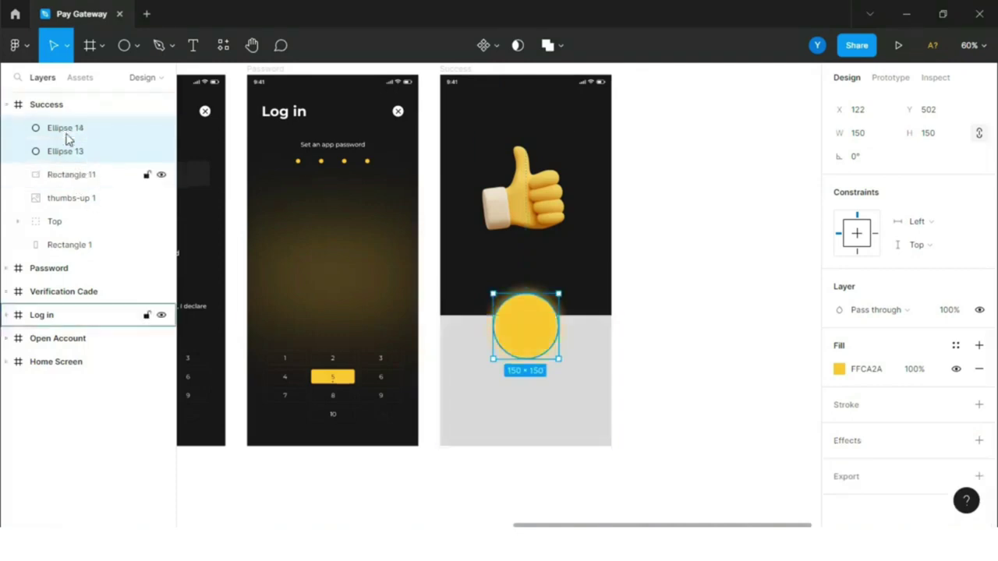
Bring in the white check mark graphic and centre it on the yellow circle
key(alt+Tab)
click(320, 109)
drag(320, 109, 527, 332)
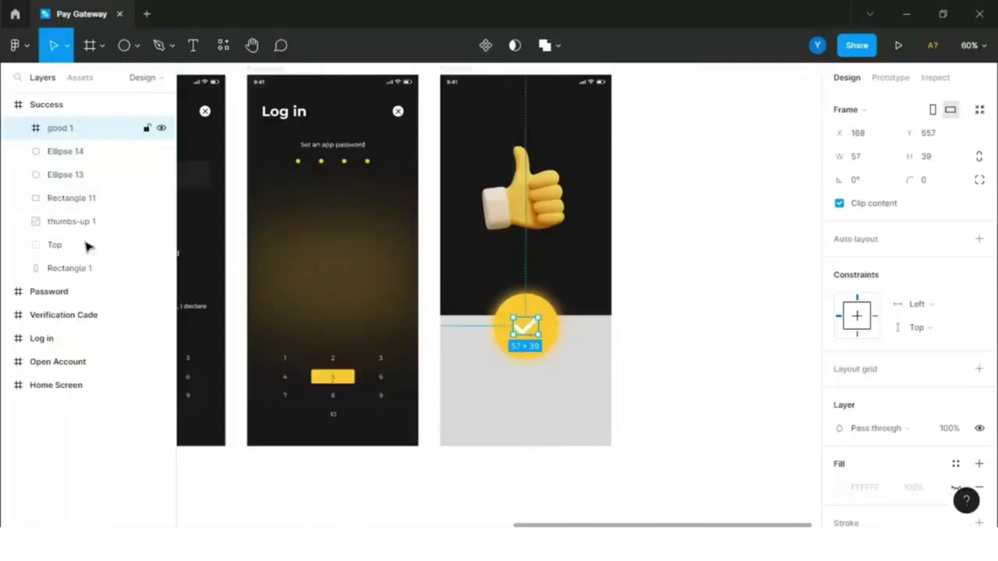
Move Rectangle 11 above both circles in the layer order and fill it with a linear gradient from 3E3E3E to 171717
drag(67, 197, 66, 150)
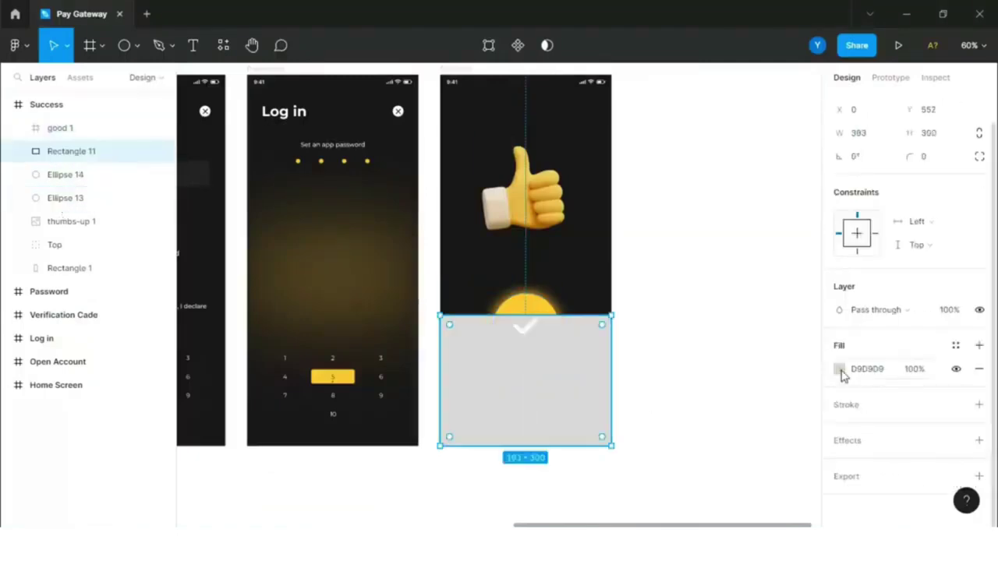
click(839, 369)
click(719, 151)
click(686, 167)
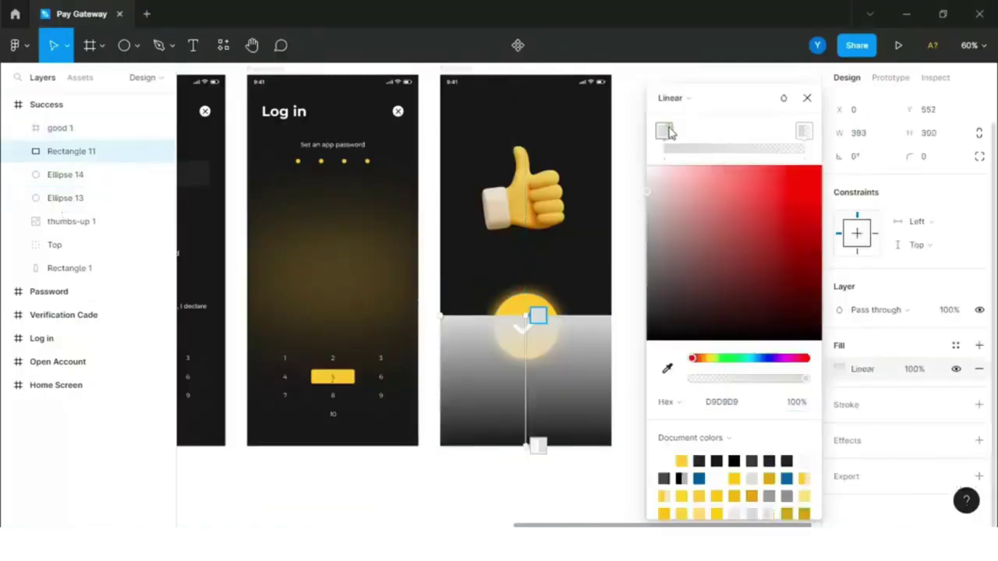
key(Return)
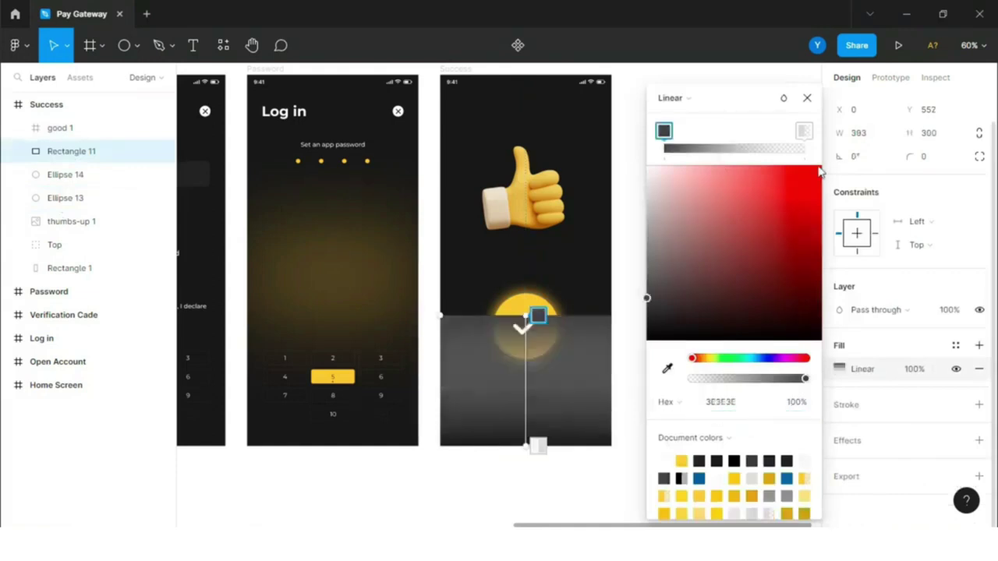
click(806, 132)
click(586, 252)
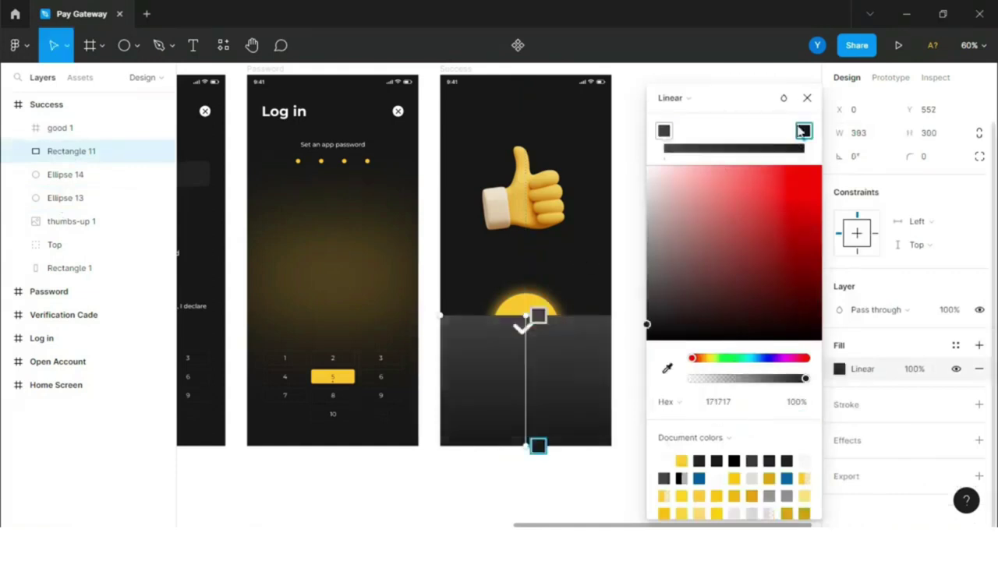
click(806, 98)
Set the opacity of the rectangle gradient's 3E3E3E stop to 70%
click(839, 370)
text(70)
key(Return)
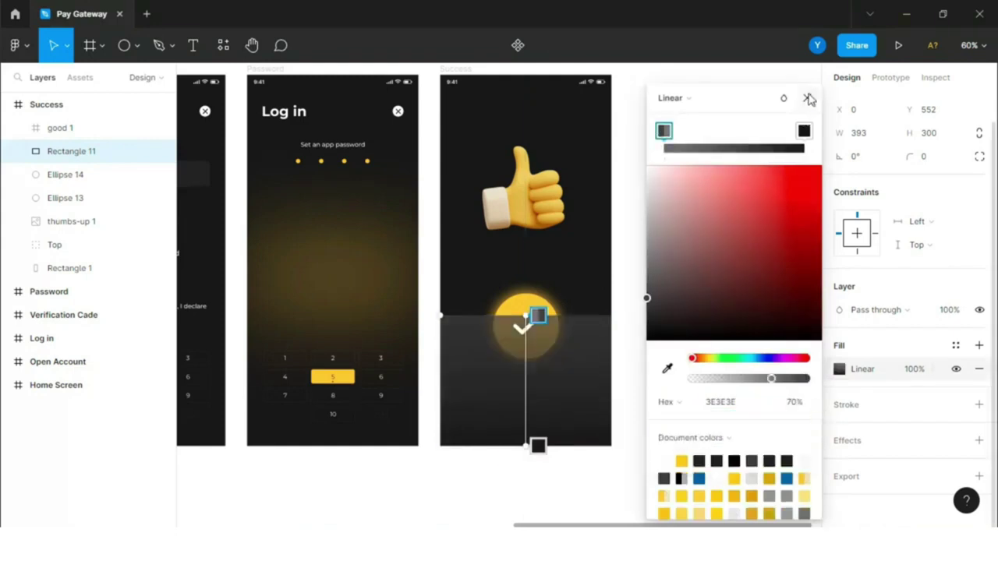
click(809, 99)
click(709, 205)
Add the text "Success!" below the check mark circle at font size 20
scroll(709, 205, down, 1)
key(t)
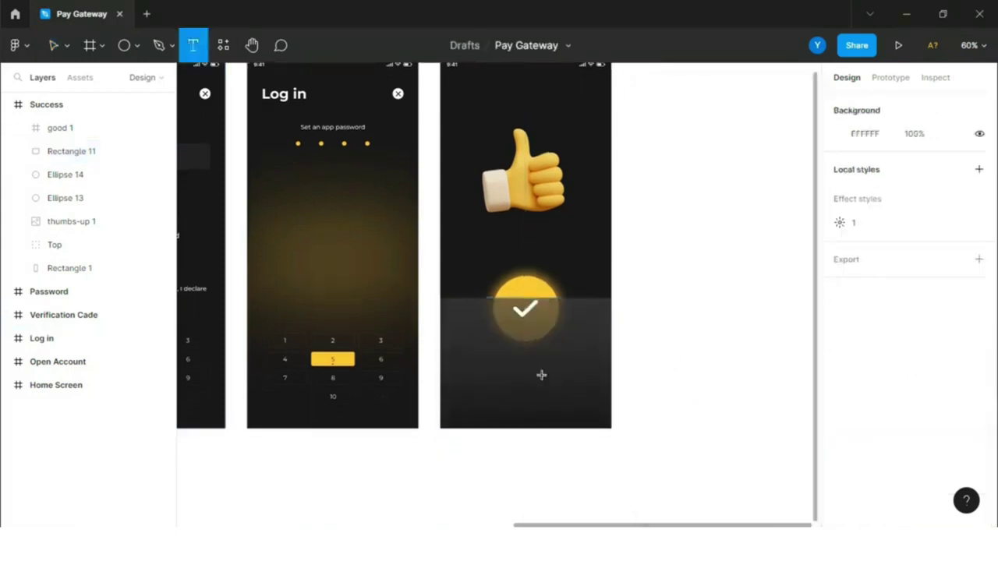
click(492, 359)
text(S)
key(Caps_Lock)
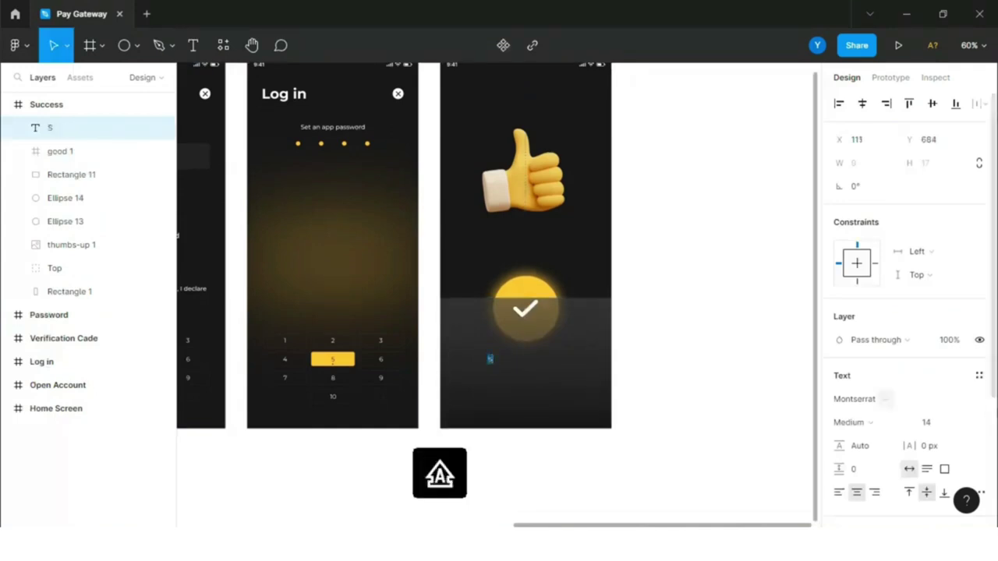
click(961, 422)
click(936, 371)
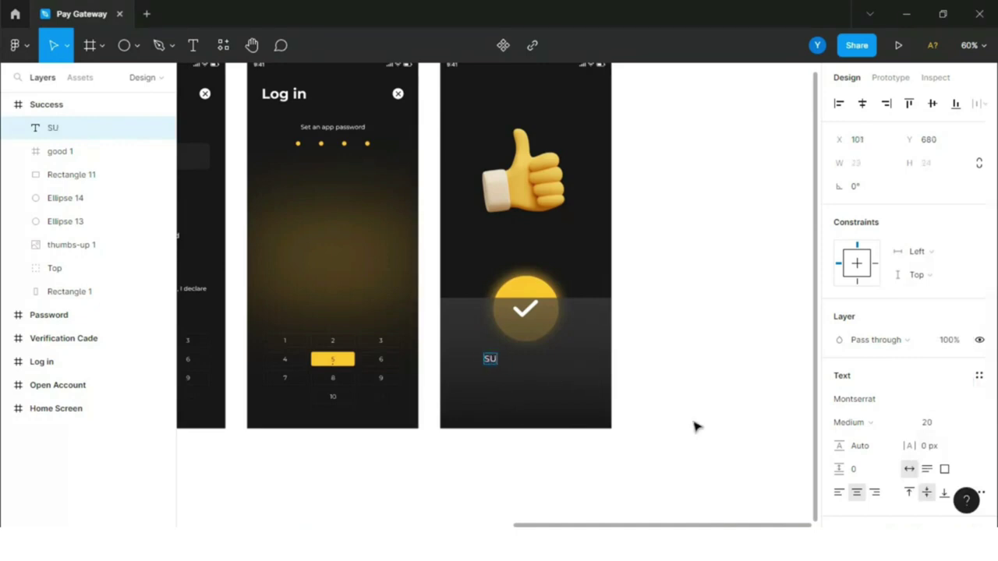
key(Escape)
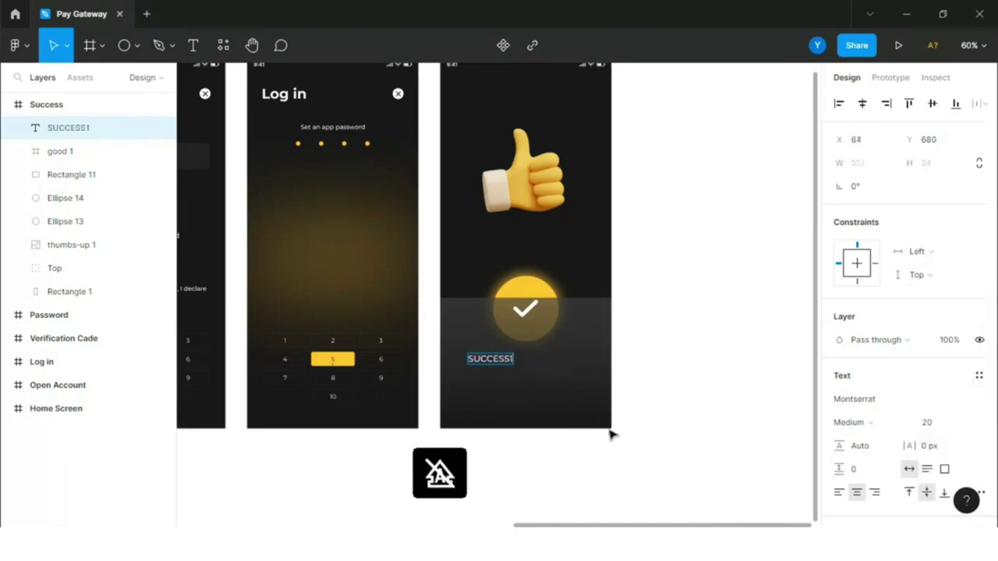
key(BackSpace)
drag(476, 356, 516, 356)
key(Caps_Lock)
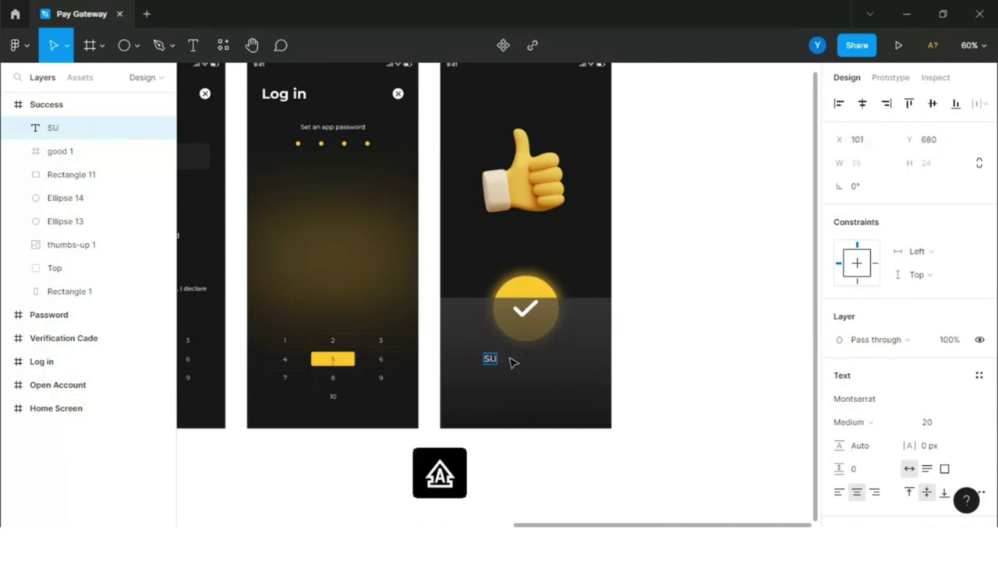
text(Succe)
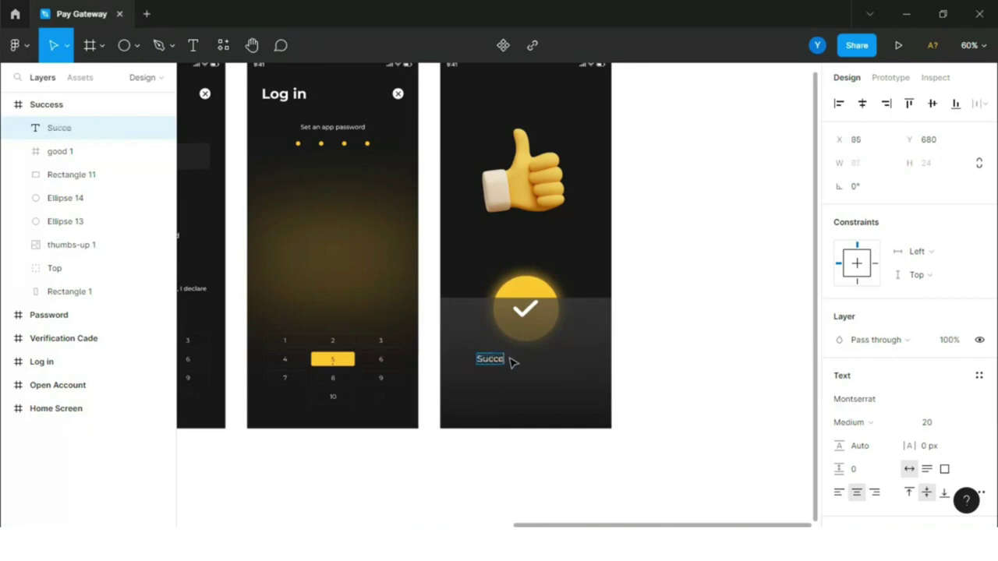
Set the "Success!" text to SemiBold and centre it horizontally in the frame
click(900, 425)
click(884, 258)
key(Escape)
click(862, 104)
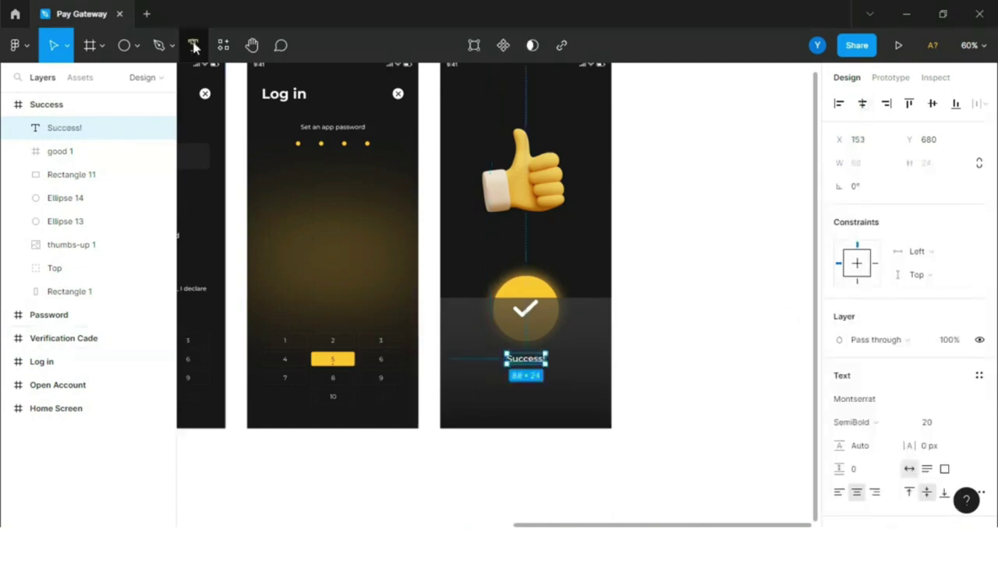
Add the text "You have successfully registered" below the "Success!" heading
key(Return)
scroll(561, 408, up, 5)
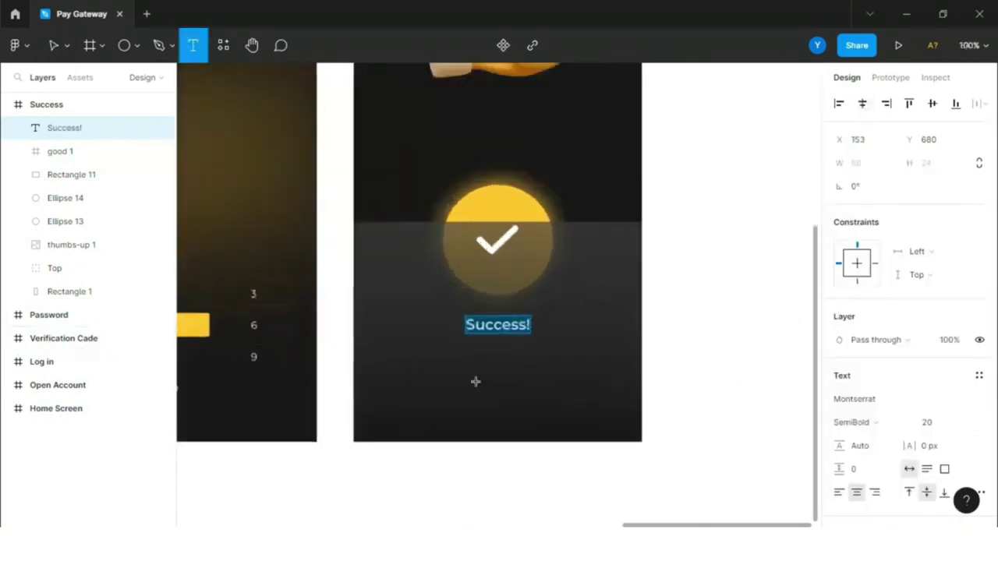
click(408, 356)
text(You h)
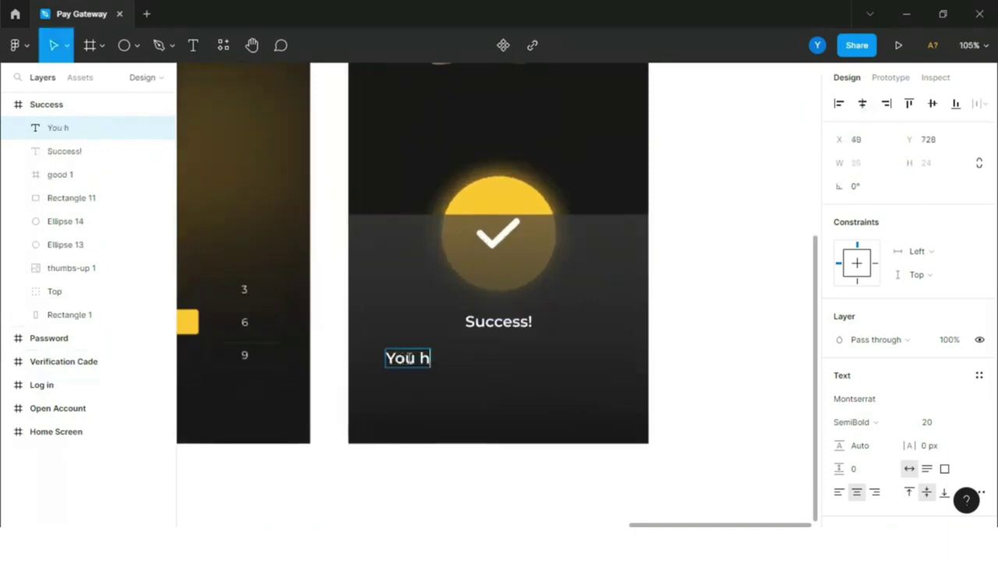
text(ave successfully regi)
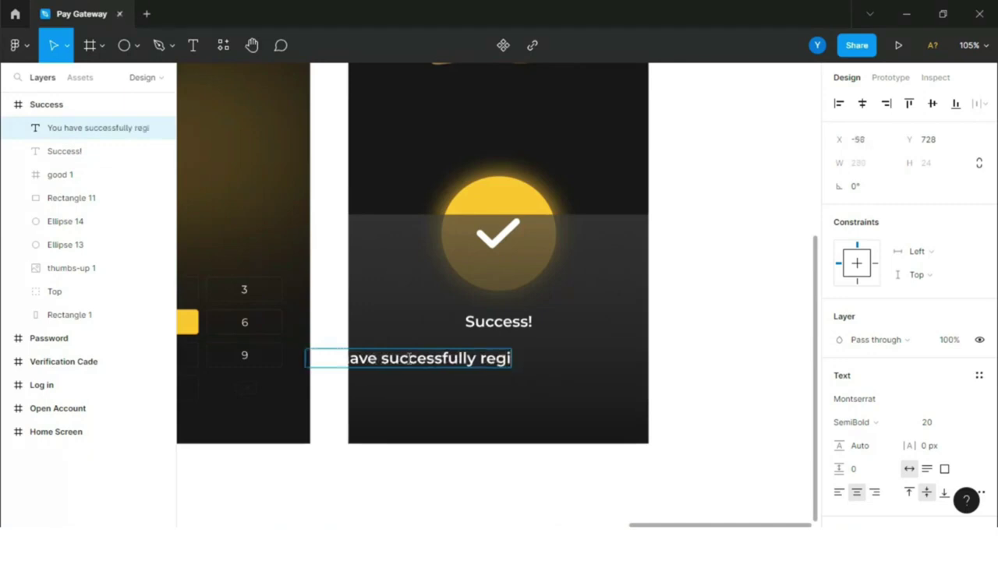
text(stereda)
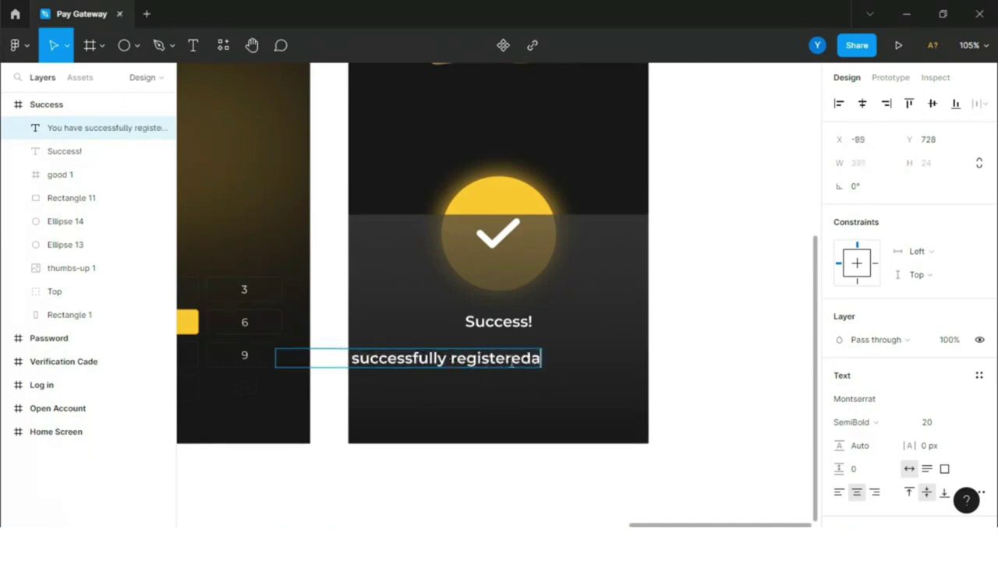
key(BackSpace)
Set the "You have successfully registered" text to Medium, size 14, and centre it horizontally in the frame
key(ctrl+a)
click(963, 423)
click(940, 318)
drag(394, 361, 486, 353)
click(862, 104)
click(904, 422)
click(868, 240)
click(725, 334)
Nudge the registration message up closer to the "Success!" heading and raise the heading to Y 676
scroll(726, 333, down, 1)
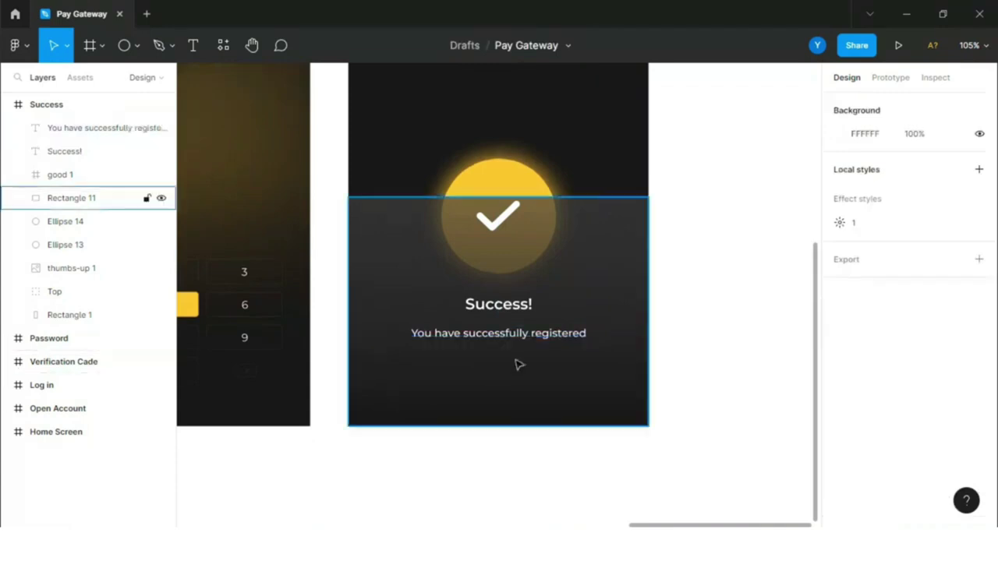
click(527, 336)
key(Up)
key(Up)
key(Up)
key(Up)
key(Up)
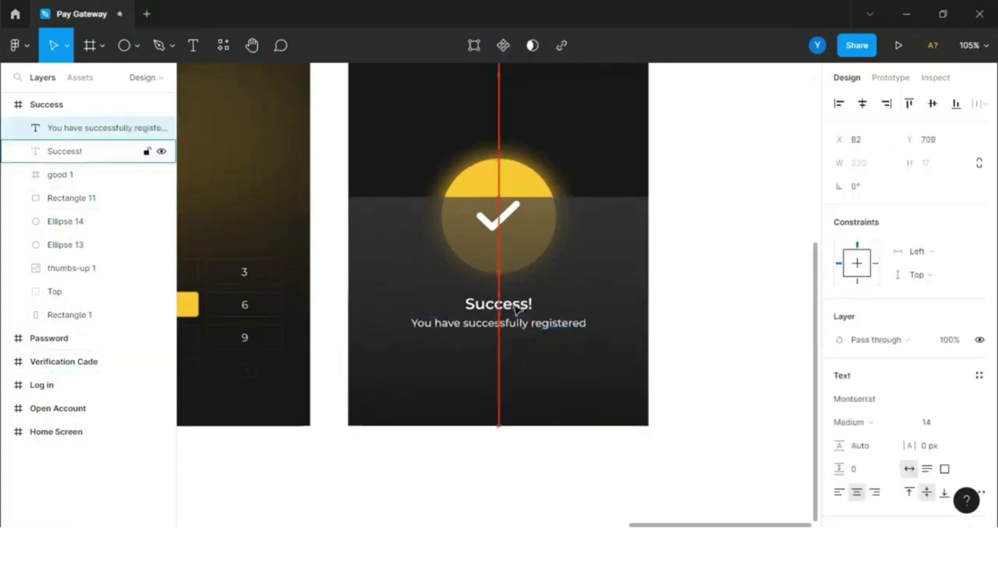
click(64, 151)
key(Up)
key(Up)
key(Up)
key(Up)
key(Up)
Draw a wide button rectangle below the registration message and show the Success frame's layout grid
click(137, 45)
click(97, 85)
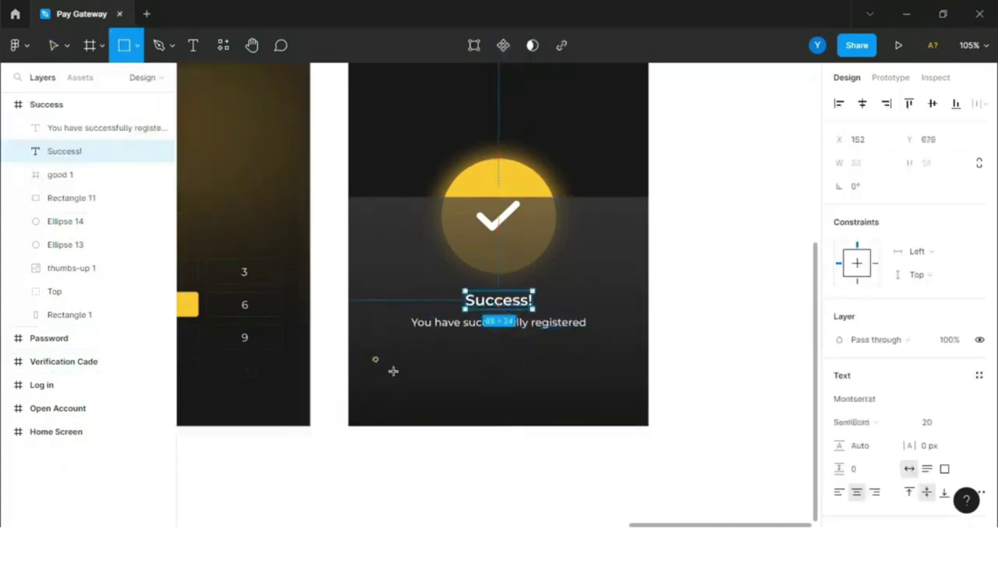
drag(376, 360, 625, 389)
click(82, 111)
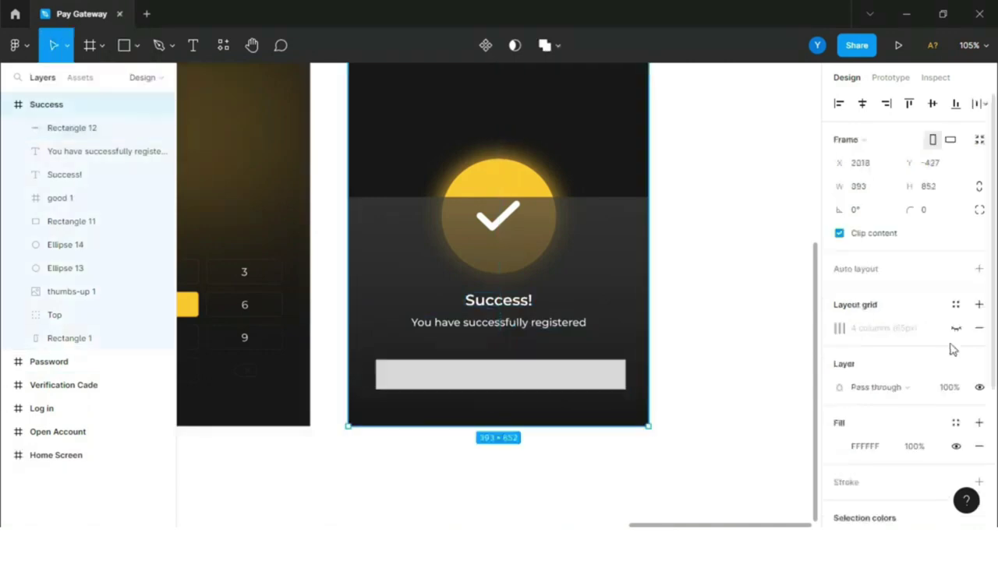
click(954, 329)
Size the button rectangle to 321 wide, matching the grid columns, and 60 high
click(585, 376)
click(939, 168)
text(58)
key(Return)
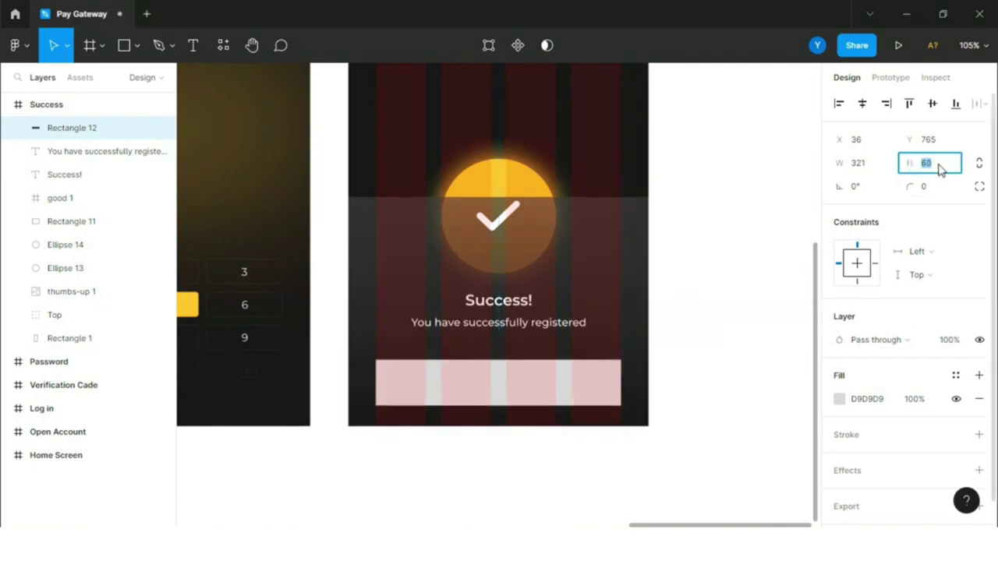
key(Return)
scroll(528, 363, down, 1)
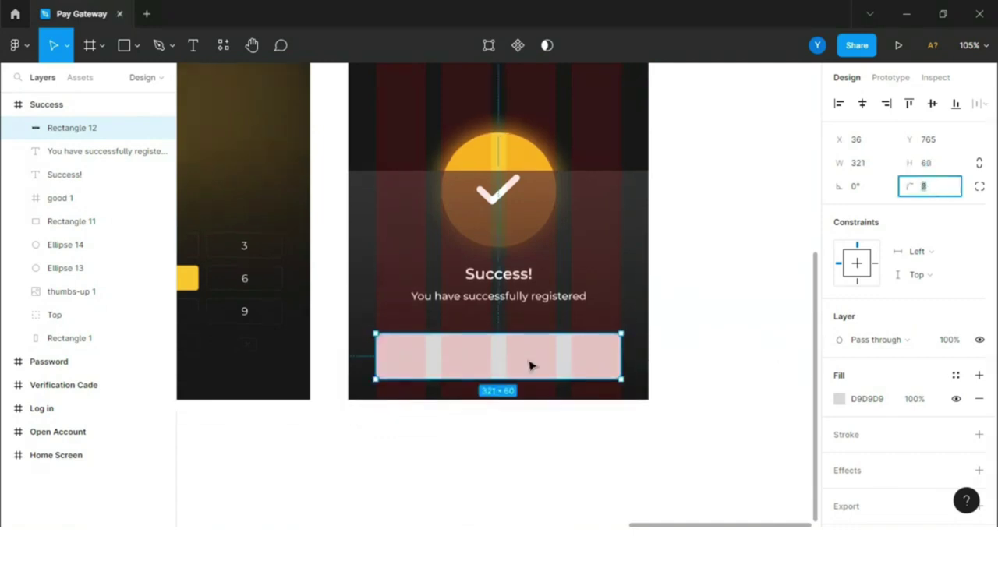
Fill the button rectangle with the yellow FFCA2A and give it a corner radius of 8
click(839, 398)
click(680, 461)
click(807, 151)
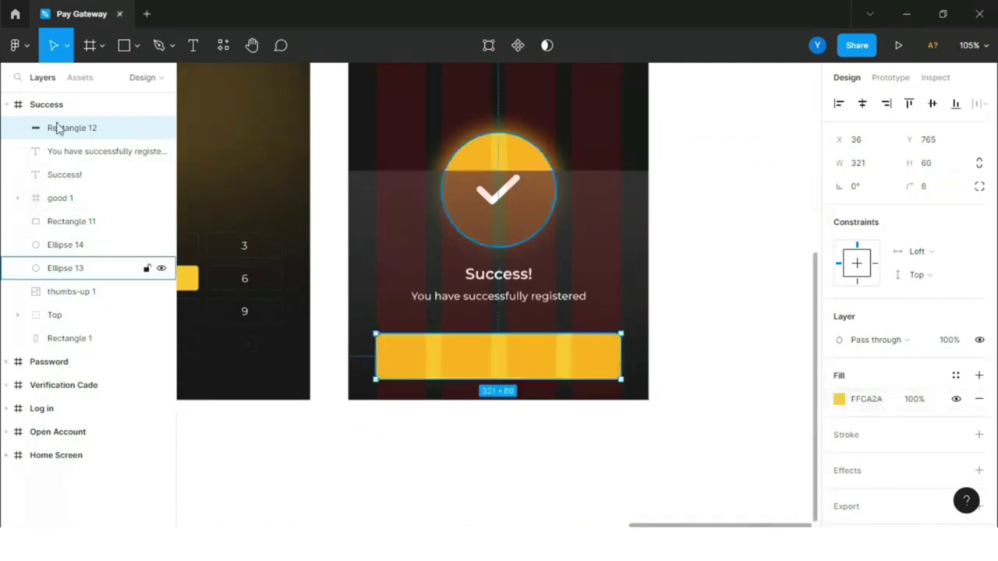
Hide the Success frame's layout grid and nudge the yellow button up closer to the registration message
click(46, 103)
scroll(750, 384, down, 3)
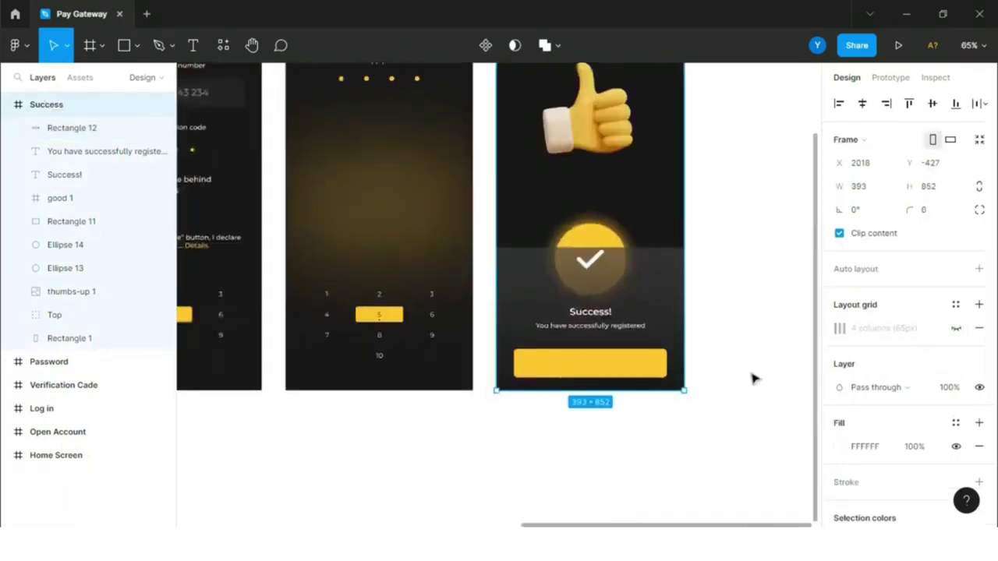
scroll(735, 379, up, 3)
click(580, 366)
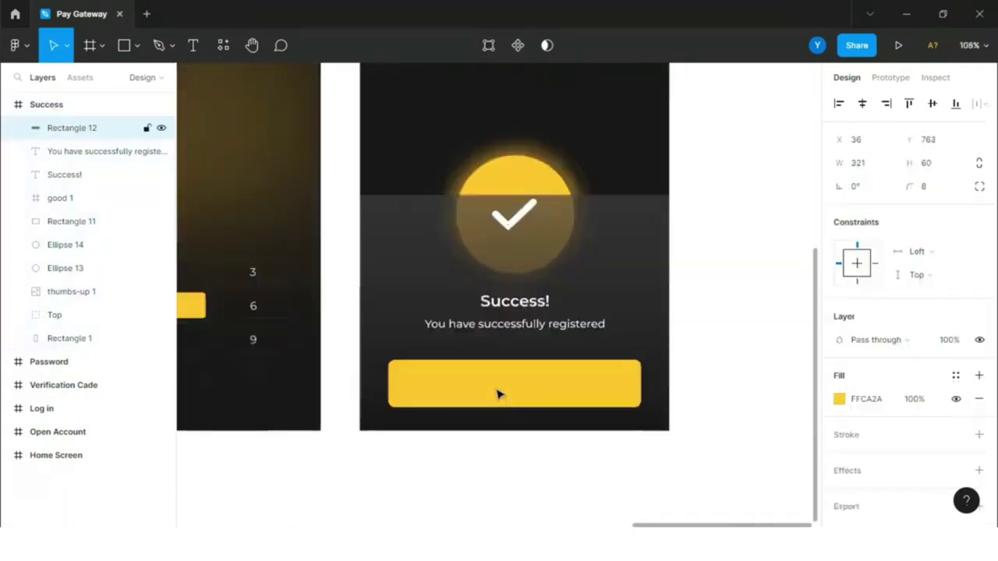
Add the text label "Okay" on the yellow button of the Success screen
key(t)
click(475, 371)
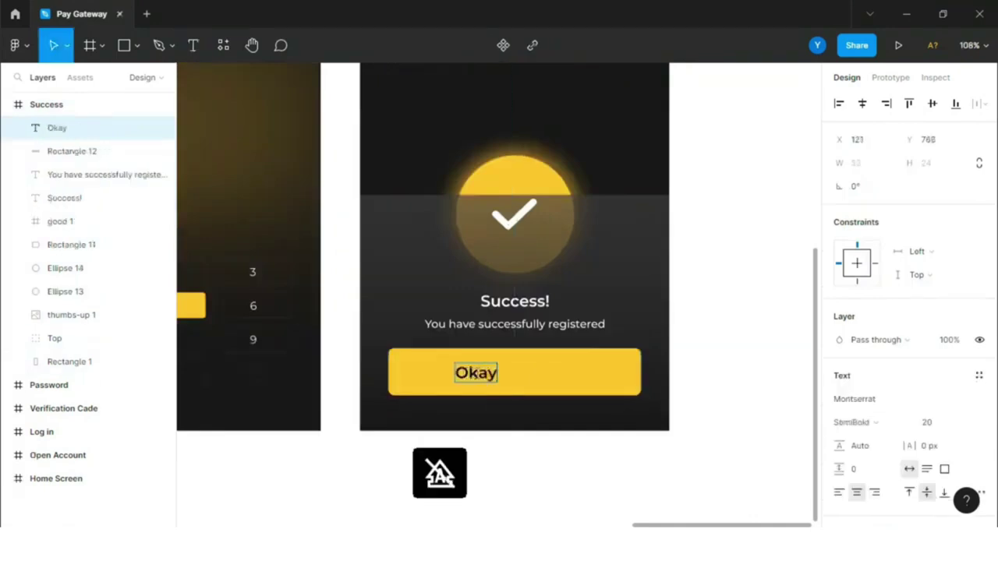
key(Escape)
Check the "Continue" label on the Log in screen as a reference and reduce the "Okay" label's font size
scroll(588, 371, down, 5)
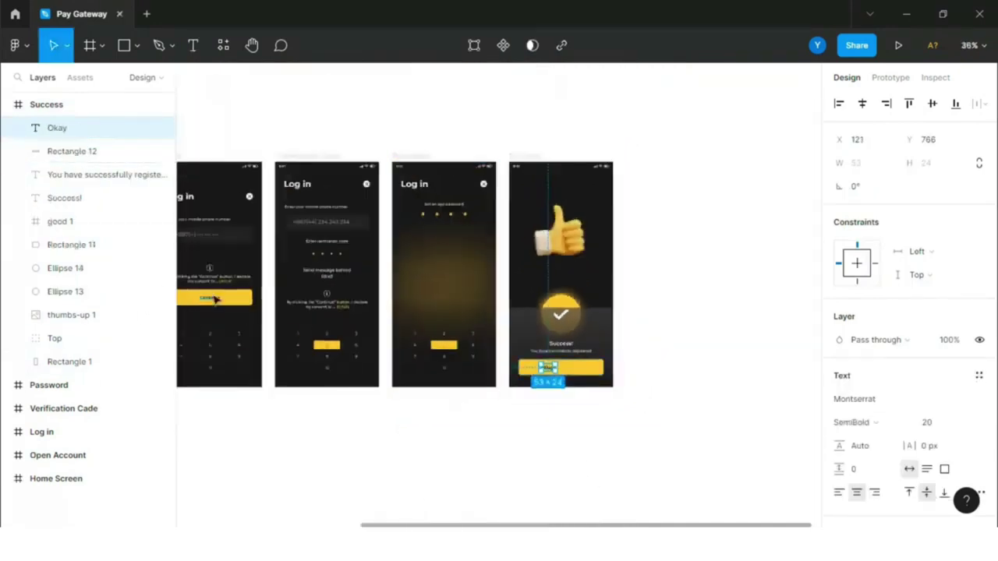
double_click(216, 299)
scroll(592, 390, up, 4)
click(508, 357)
click(964, 421)
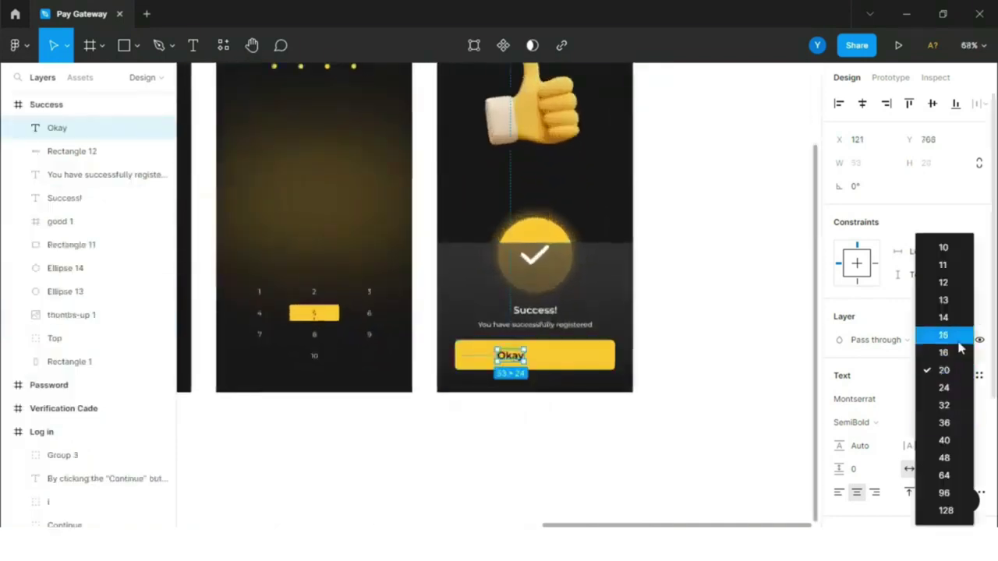
click(959, 350)
Centre the "Okay" label horizontally in the Success frame and align it vertically within the yellow button
click(861, 103)
scroll(501, 309, up, 4)
drag(500, 307, 496, 300)
click(512, 437)
scroll(512, 435, down, 6)
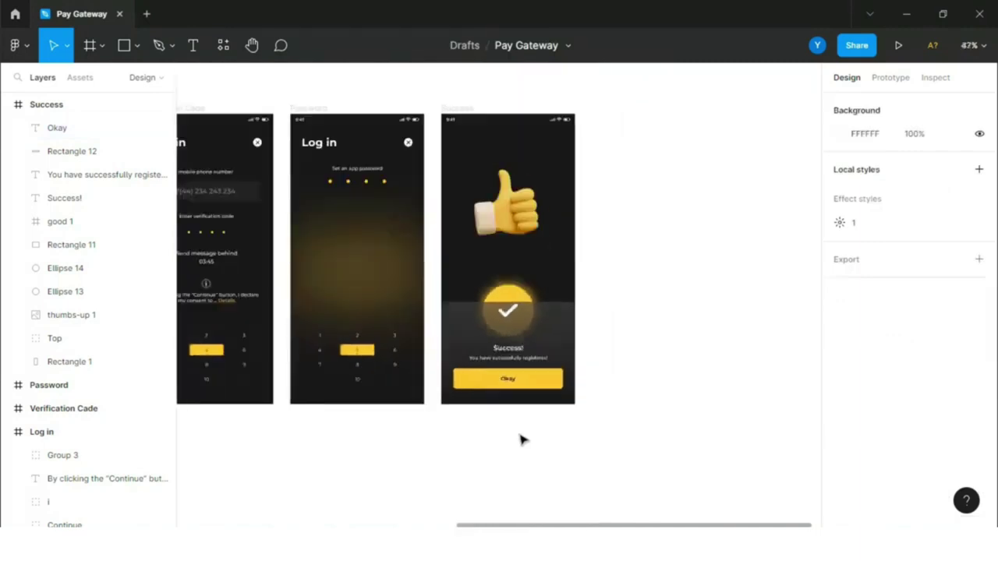
Collapse the expanded Success and Log in frames in the layer list, leaving nothing selected
click(8, 106)
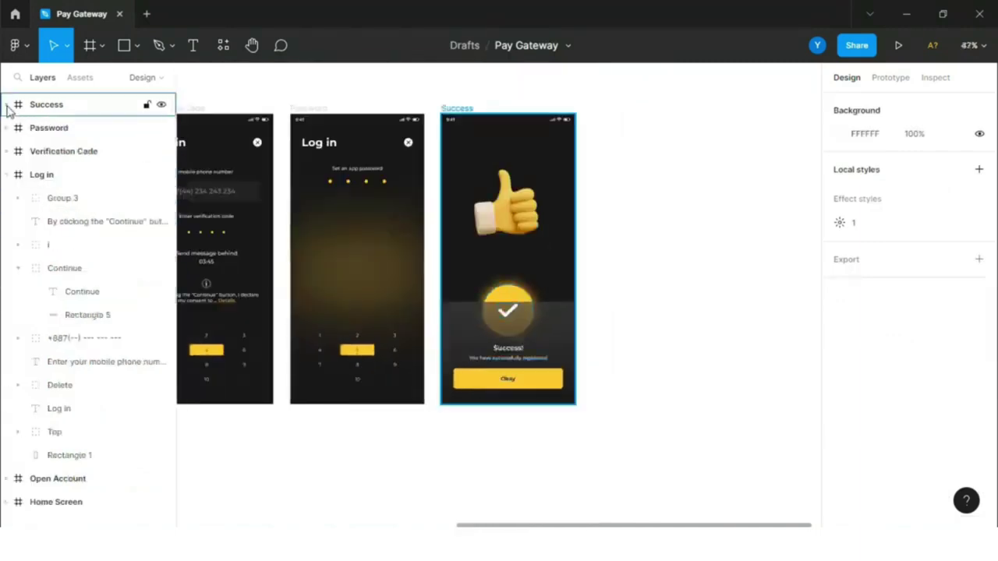
scroll(718, 238, down, 3)
click(583, 215)
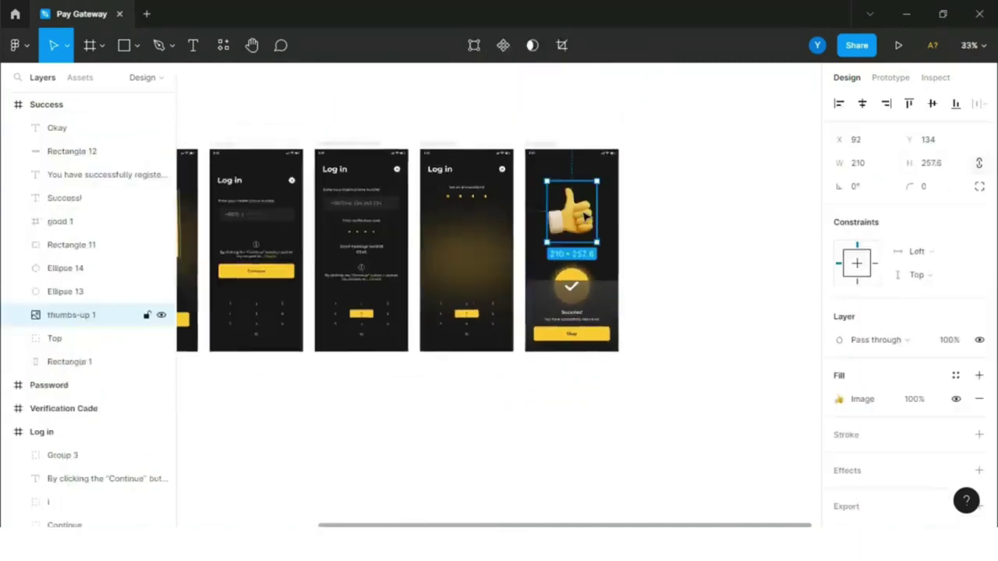
click(708, 230)
scroll(708, 231, down, 3)
click(7, 104)
click(7, 175)
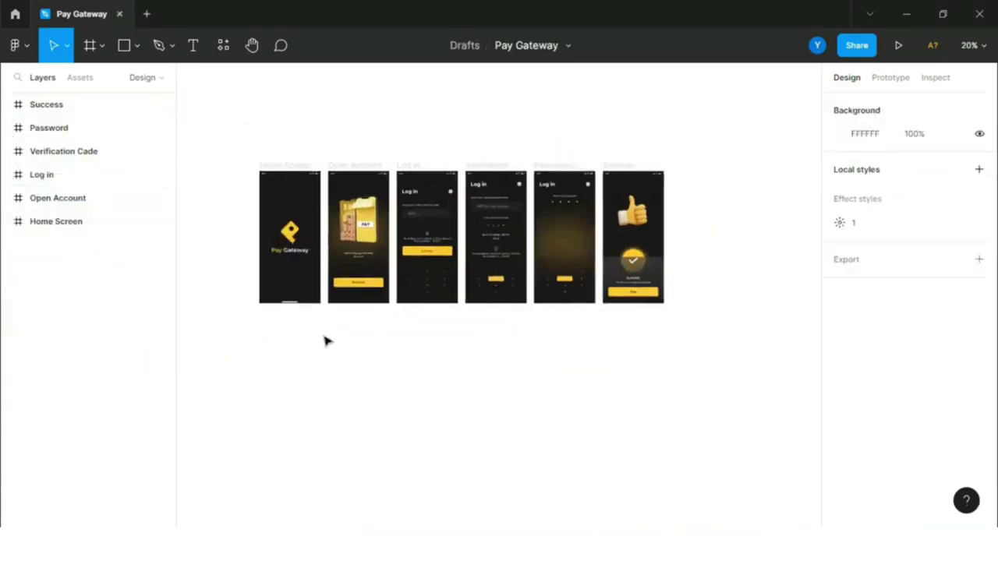
scroll(327, 343, up, 2)
scroll(585, 404, up, 1)
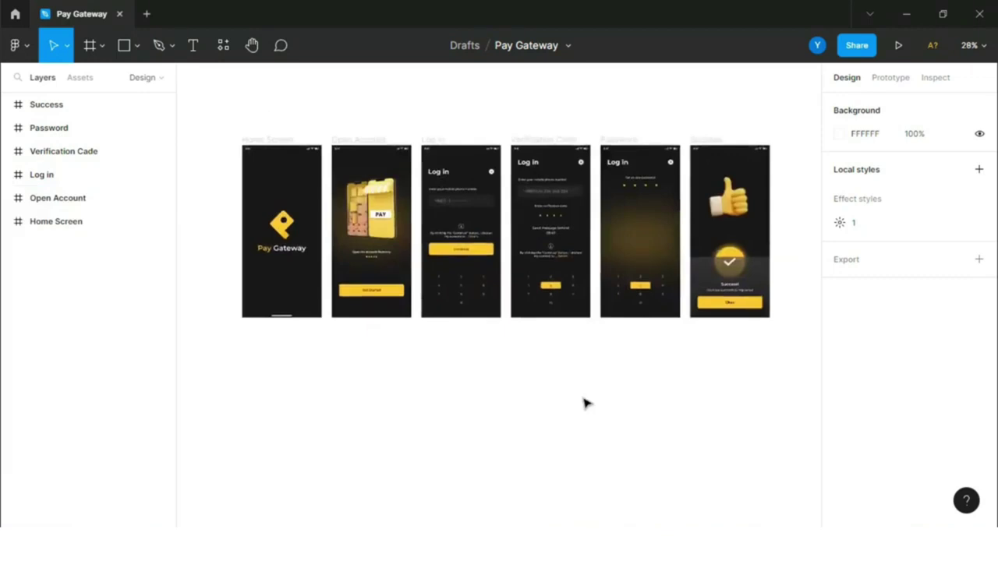
scroll(535, 344, up, 4)
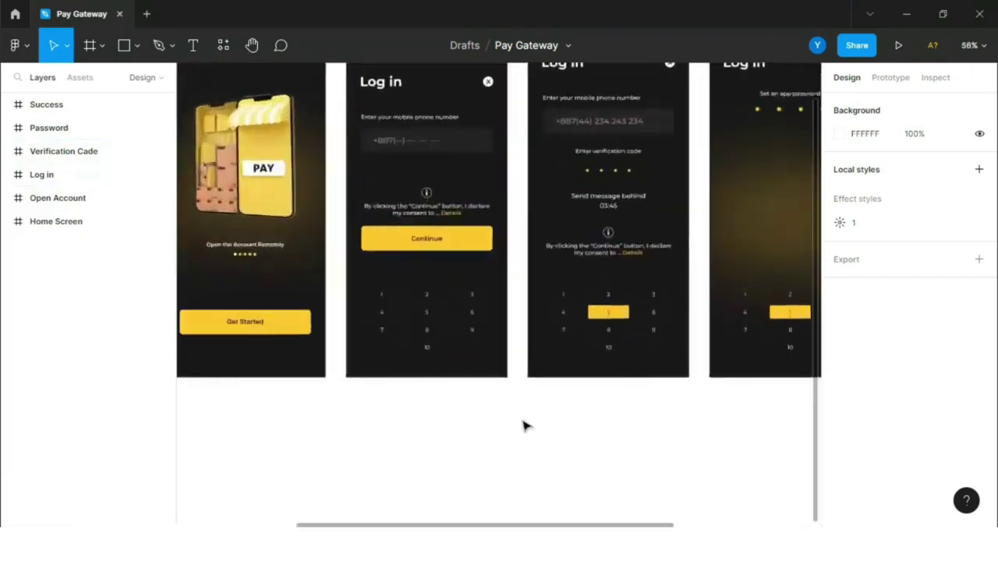
scroll(524, 425, down, 3)
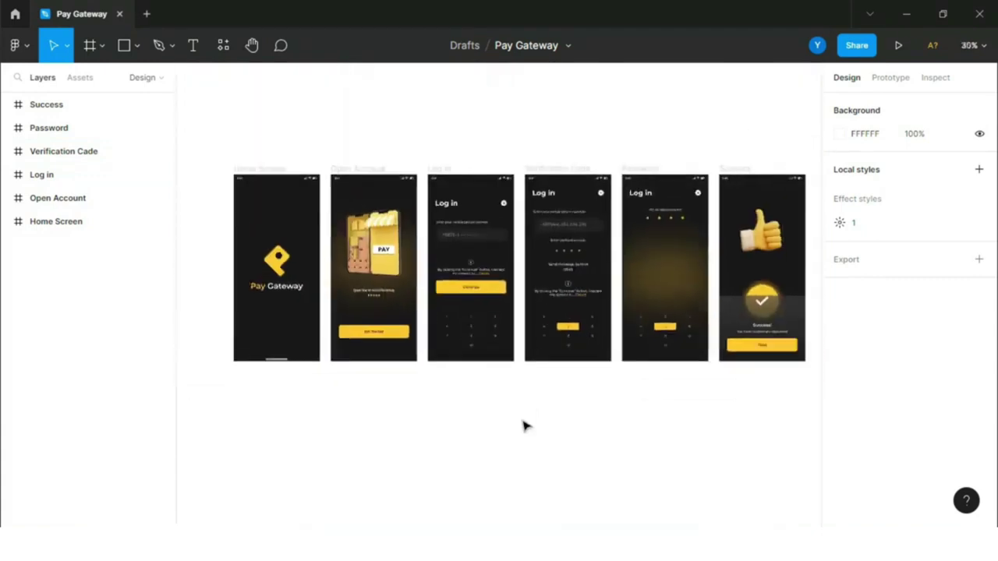